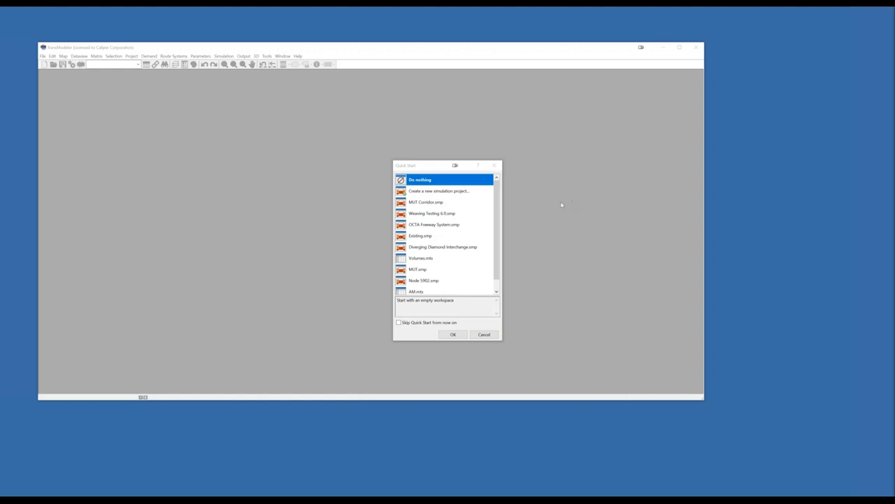
Start a new simulation project from the Quick Start choices
left_click(410, 167)
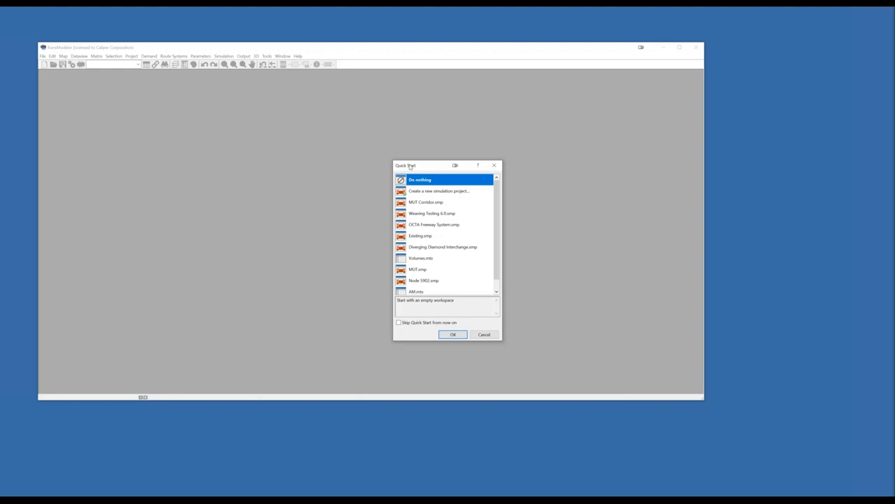
left_click(496, 290)
left_click(497, 290)
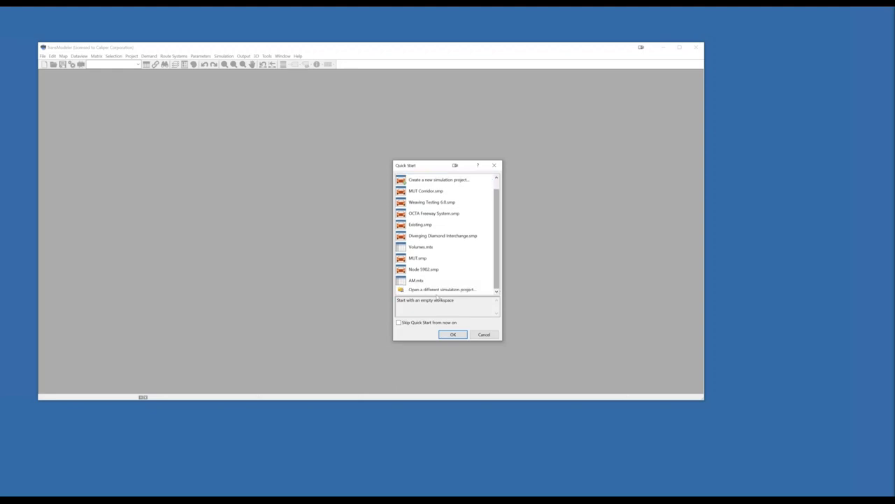
left_click(497, 177)
left_click(429, 193)
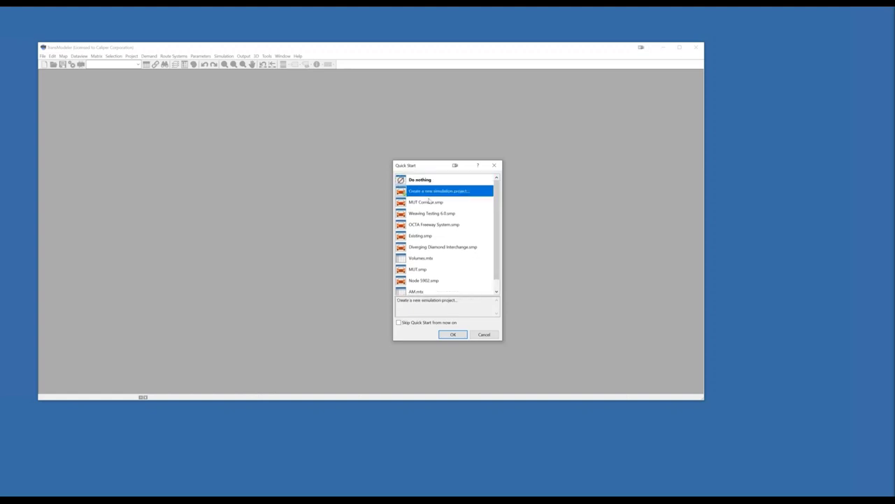
left_click(453, 334)
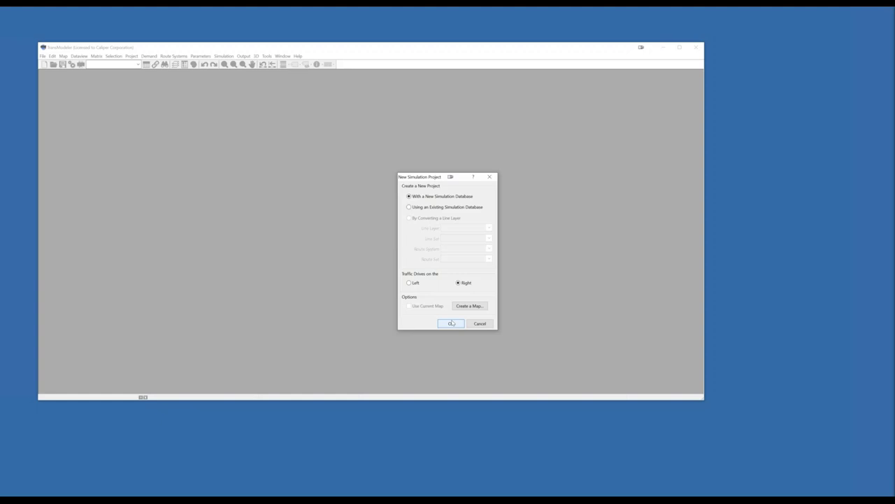
Create a world map of Charlotte, NC, searched by Canada/USA/Mexico city, with Google Satellite as the map layer
left_click(469, 306)
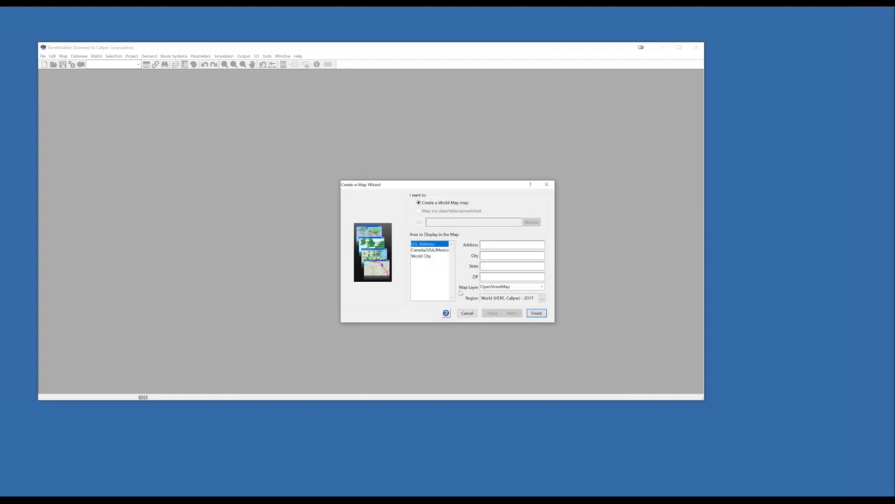
left_click(428, 249)
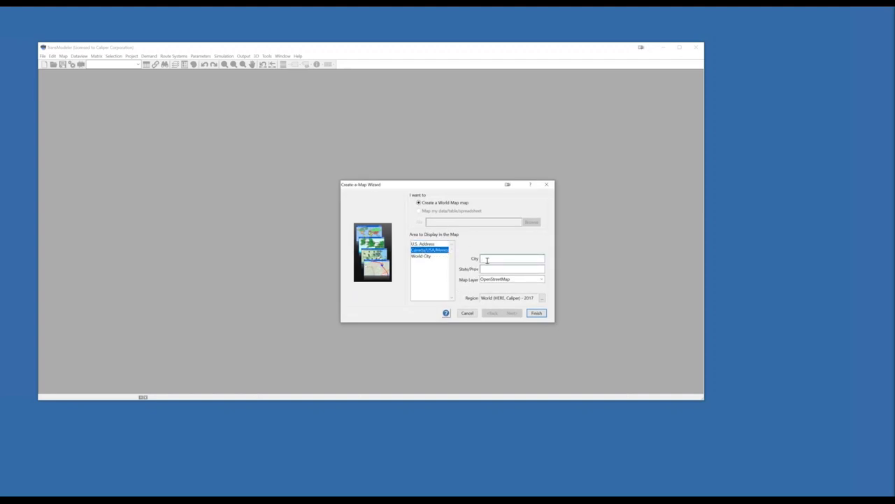
type("Charlotte")
key("Tab")
left_click(495, 281)
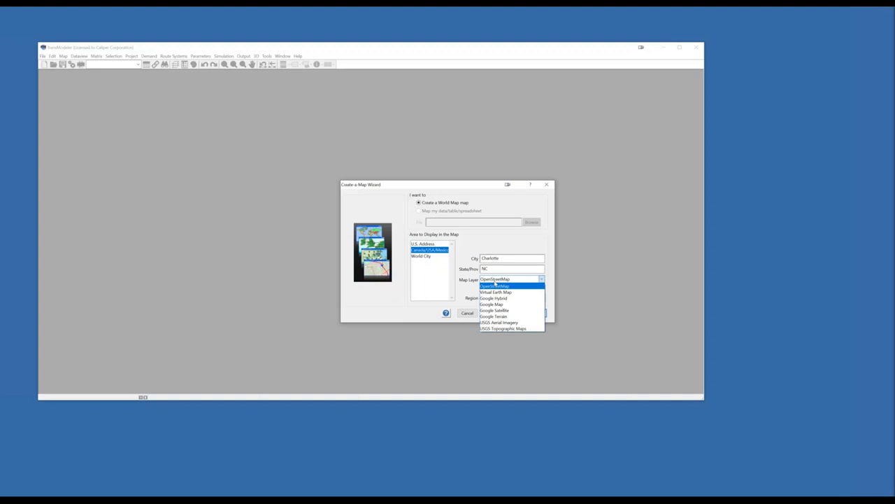
left_click(493, 310)
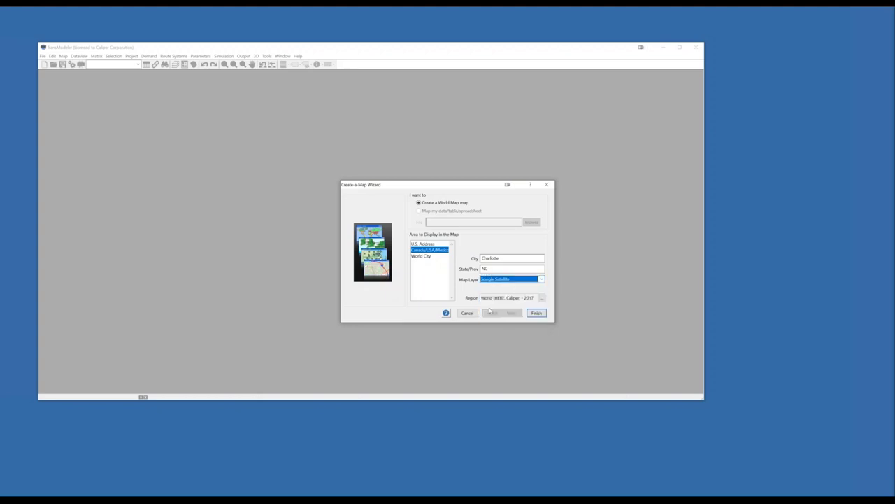
left_click(535, 314)
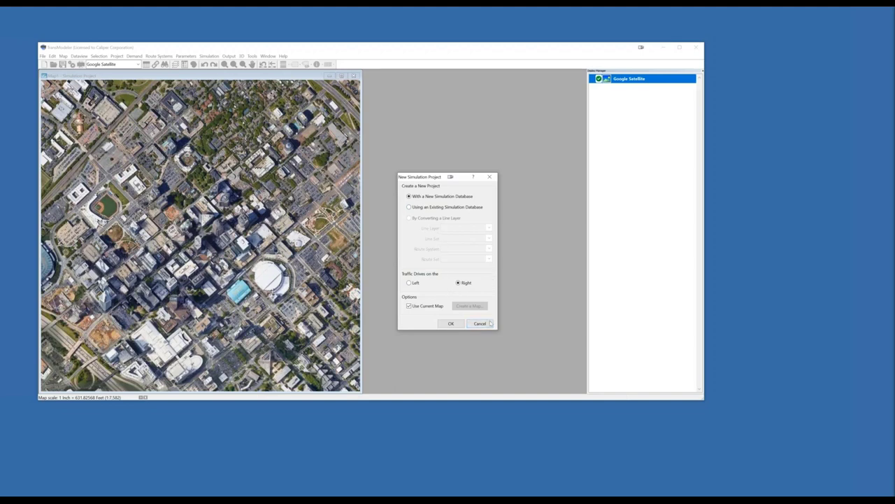
Create the project on the current map, saving its simulation database as Concord Mills Blvd in a new folder named My Model
left_click(454, 324)
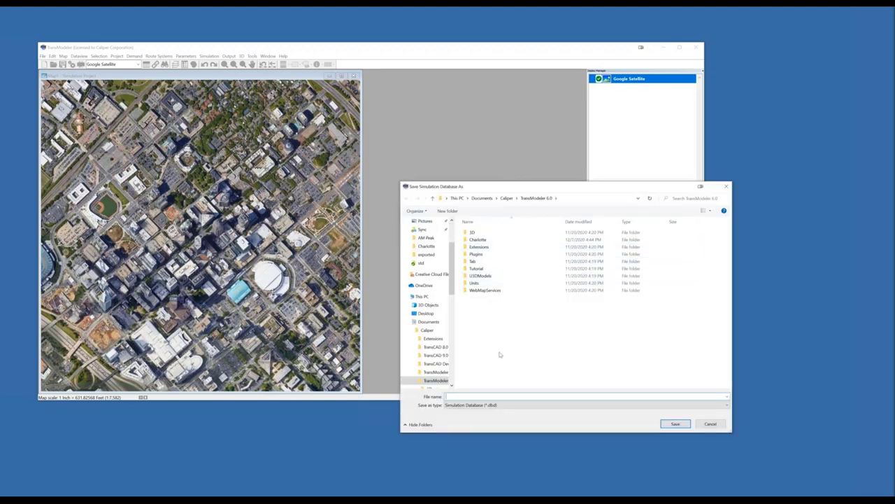
left_click(447, 211)
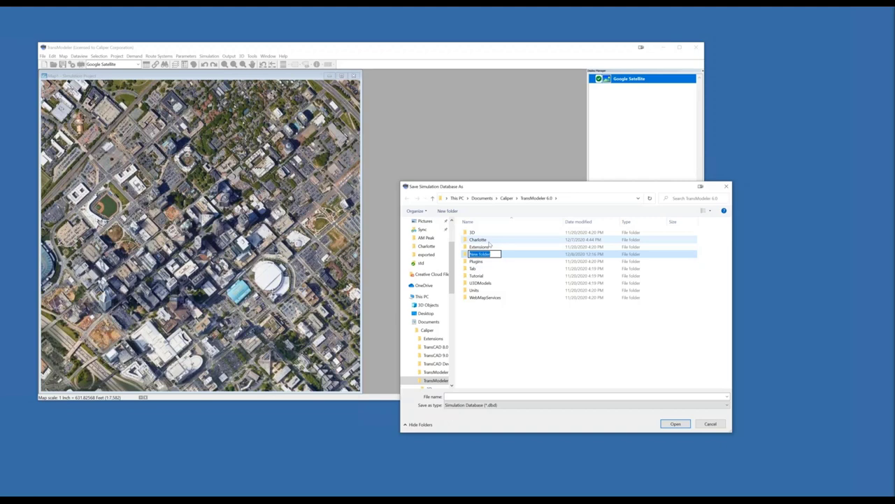
type("My")
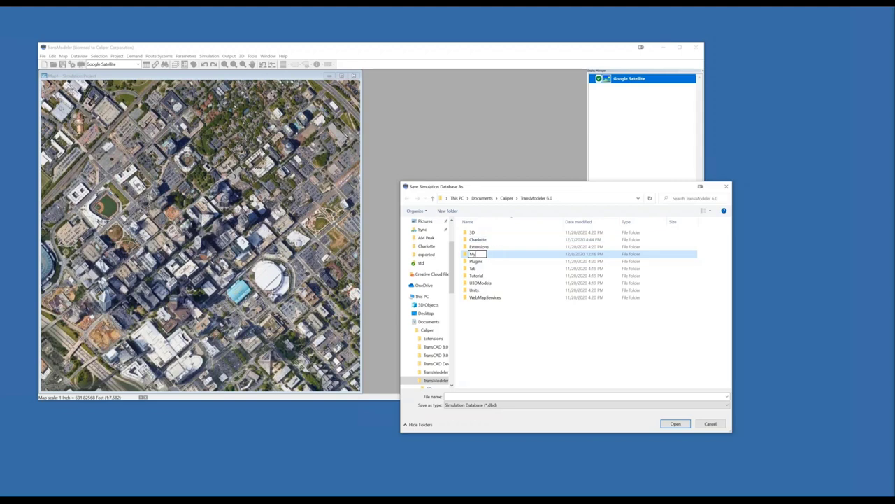
type(" Model")
key("Return")
key("Return")
left_click(456, 393)
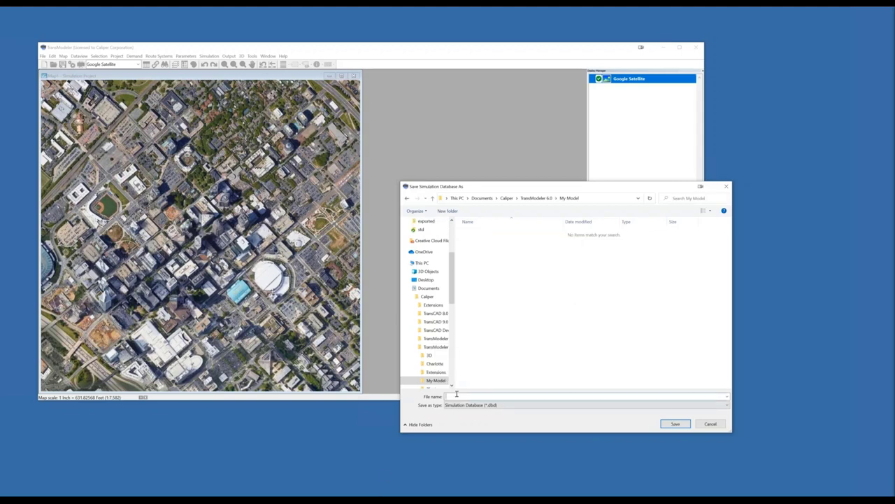
type("Concord Mills Blvd")
key("Return")
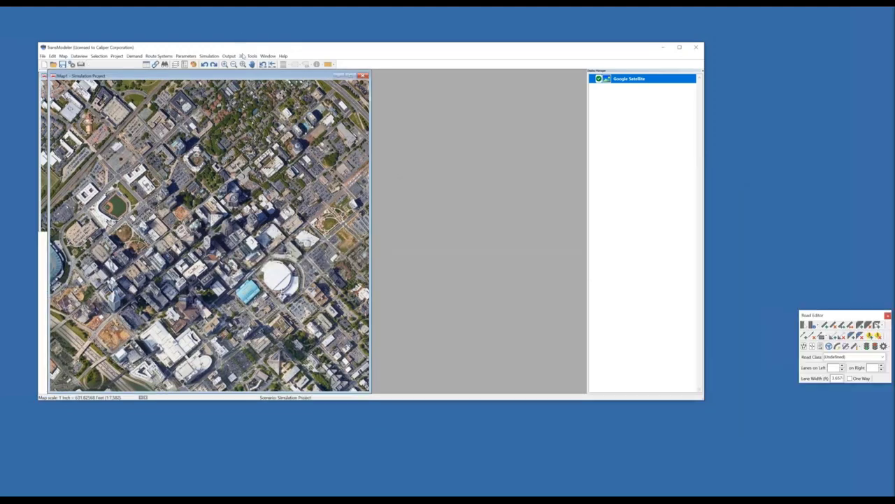
Maximize the program window and bring the map to Concord Mills Blvd beside the mall and pond at close range
double_click(289, 49)
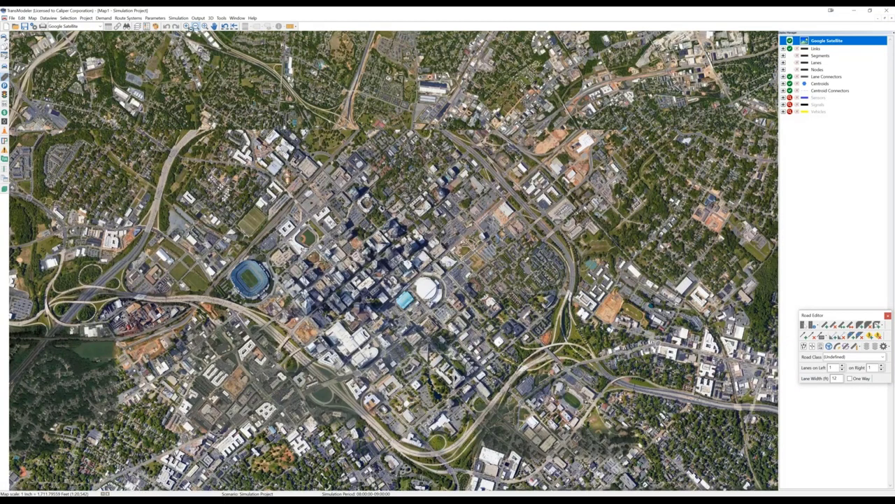
left_click(195, 26)
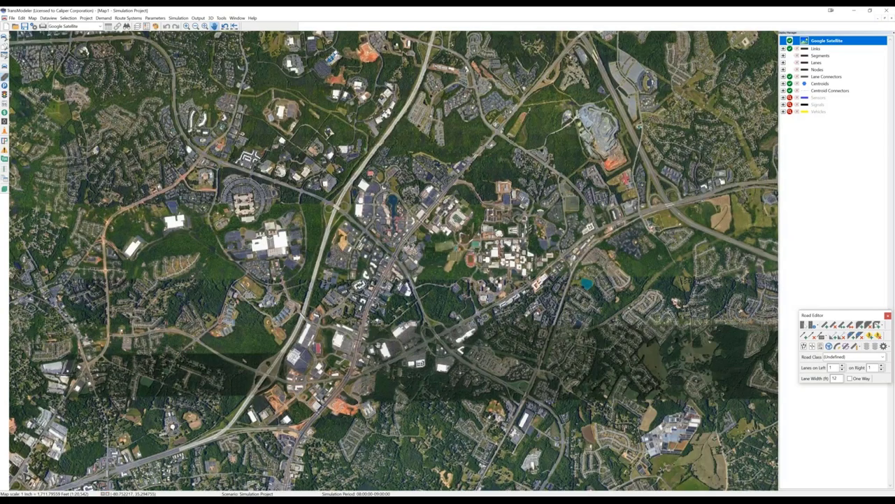
scroll(393, 263, "up", 5)
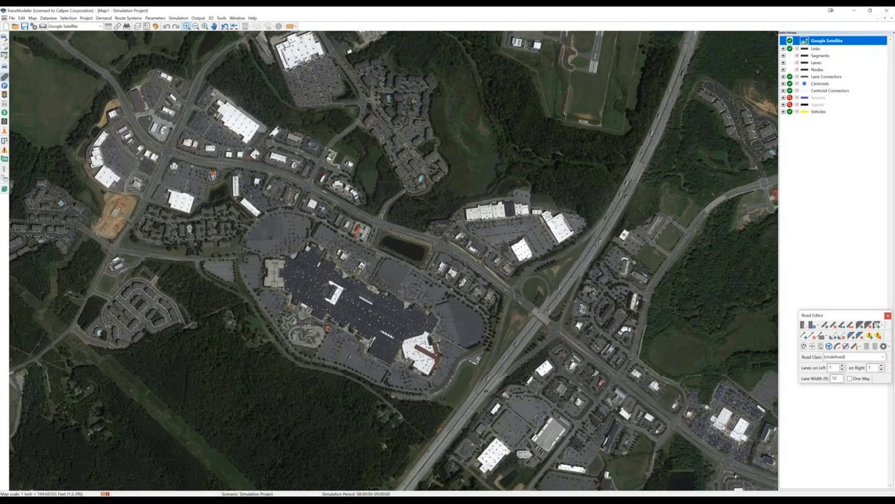
scroll(368, 188, "up", 2)
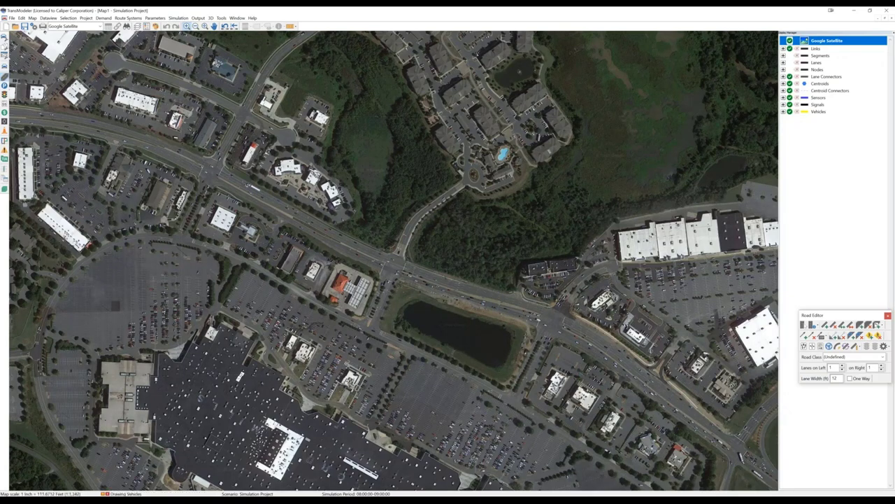
scroll(366, 232, "up", 1)
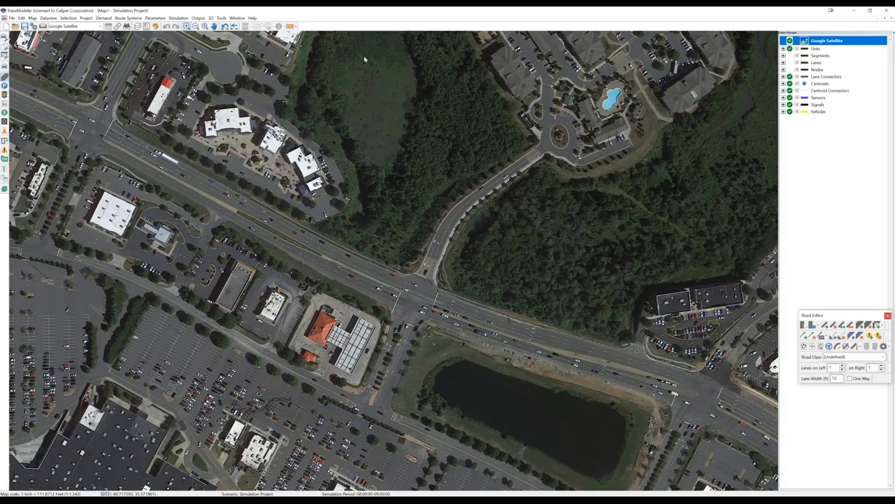
Place the Road Editor over the map and set it to Major Arterial with 3 lanes on the left and 2 on the right
left_click_drag(365, 60, 365, 59)
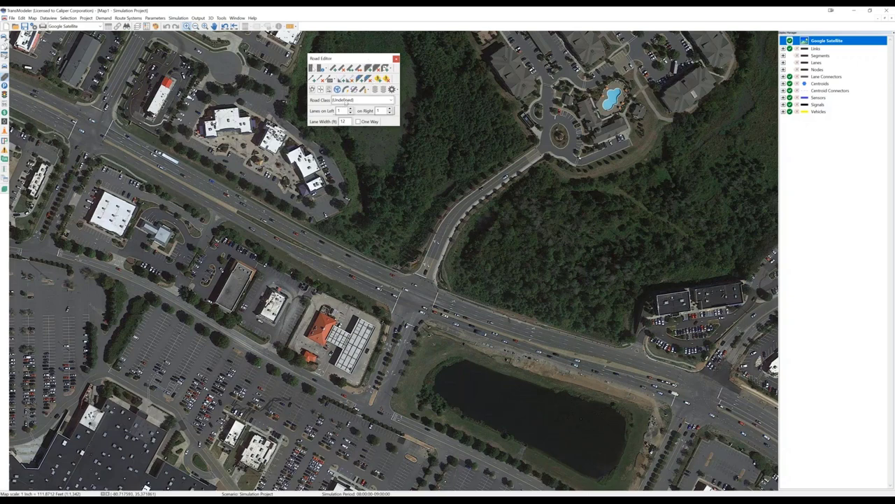
left_click(346, 102)
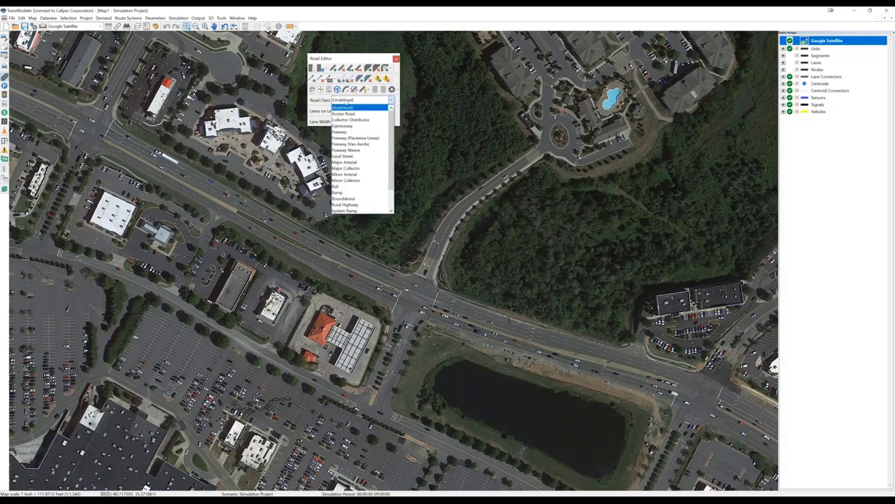
left_click(341, 162)
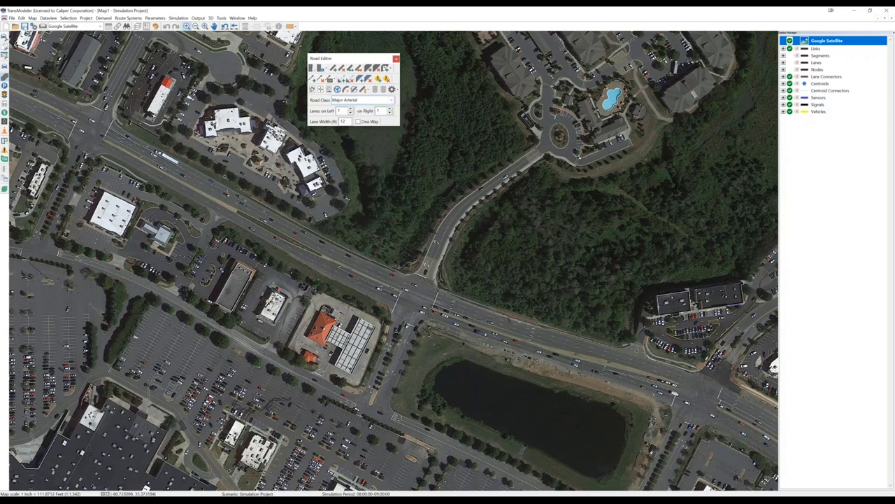
left_click(351, 112)
left_click(380, 110)
Draw a curved road segment along Concord Mills Blvd from the northwestern intersection to the one just east of the pond
left_click(333, 67)
left_click(88, 134)
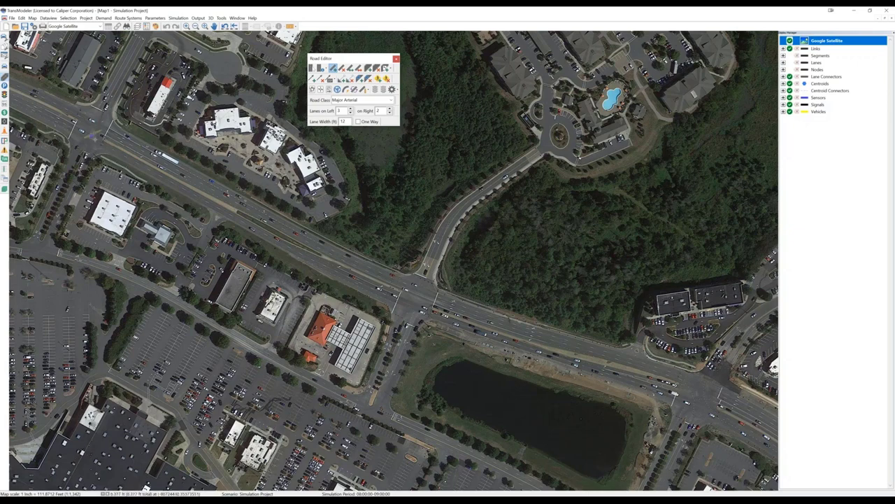
left_click(161, 175)
left_click(638, 449)
left_click(427, 316)
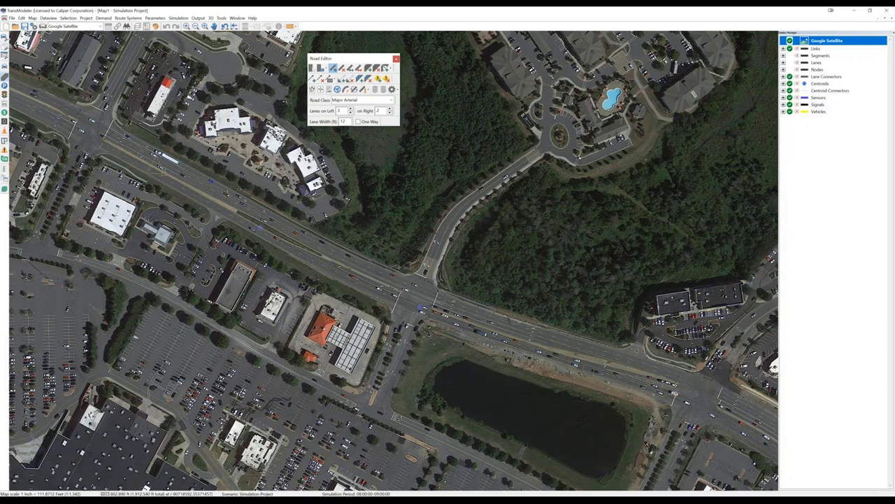
left_click(422, 309)
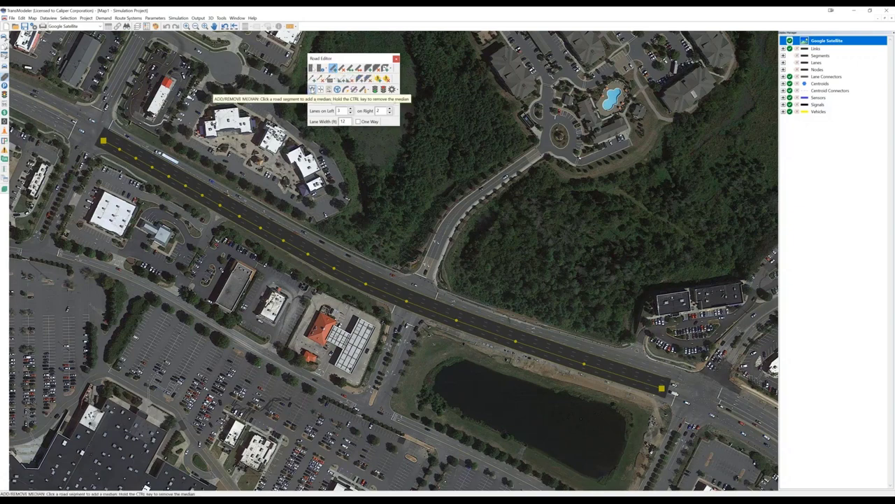
Add a median to the new arterial segment and change the edit display so the satellite imagery shows through the road
left_click(313, 90)
left_click(283, 229)
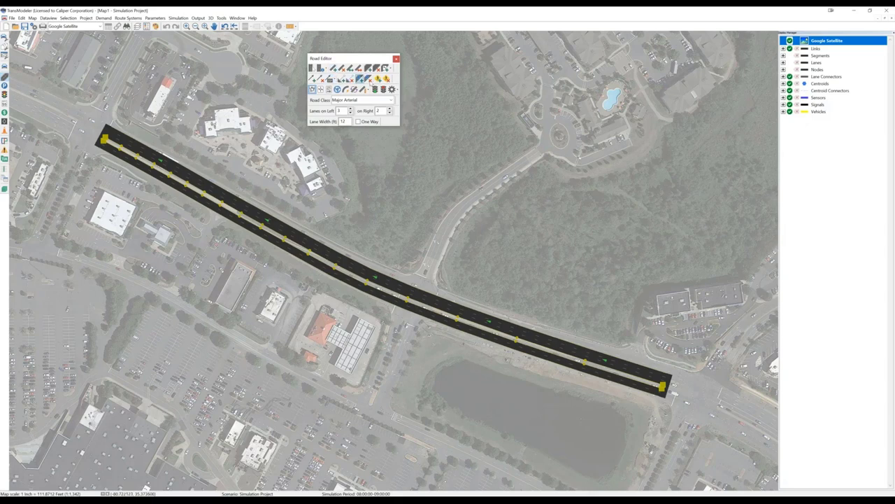
left_click(393, 89)
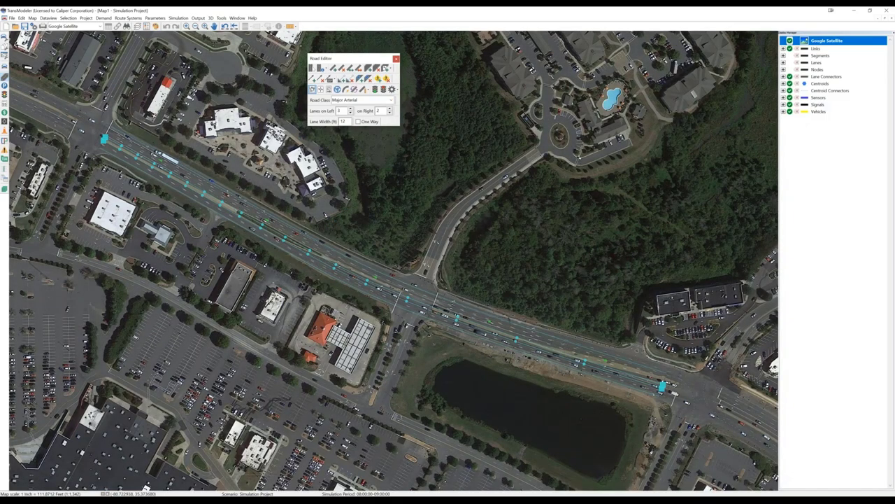
Reshape both directions of the arterial by adjusting their end and shape points to the imagery, and save the road edits
left_click(312, 68)
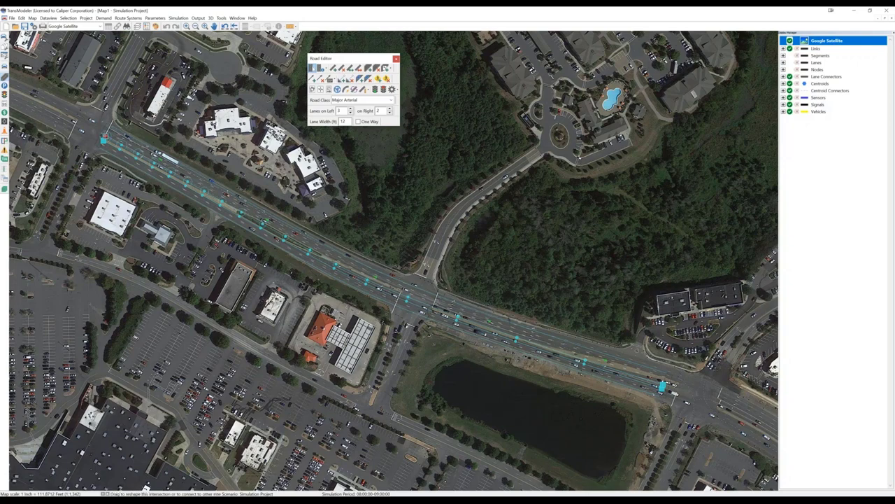
left_click(104, 136)
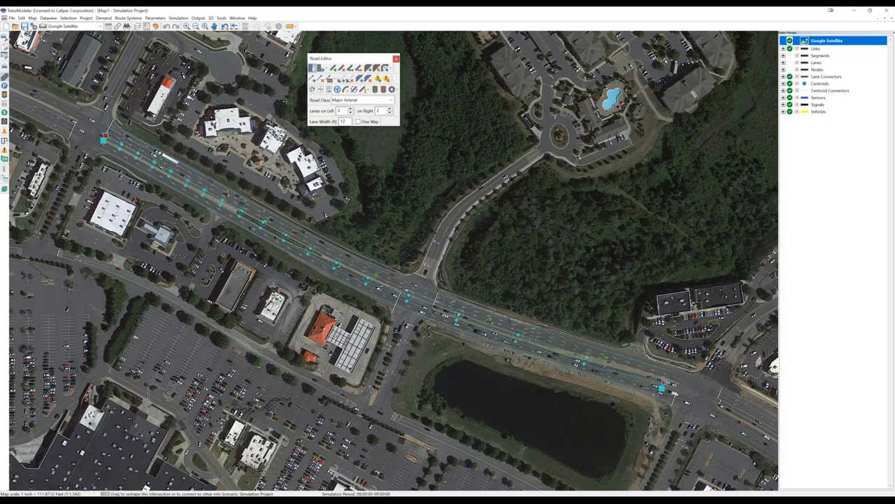
left_click(665, 383)
left_click(408, 294)
left_click(674, 381)
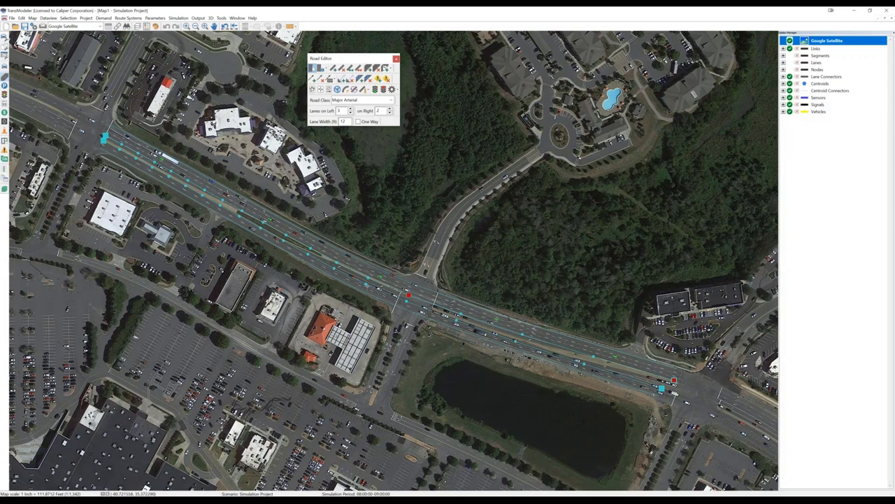
left_click(365, 284)
double_click(365, 284)
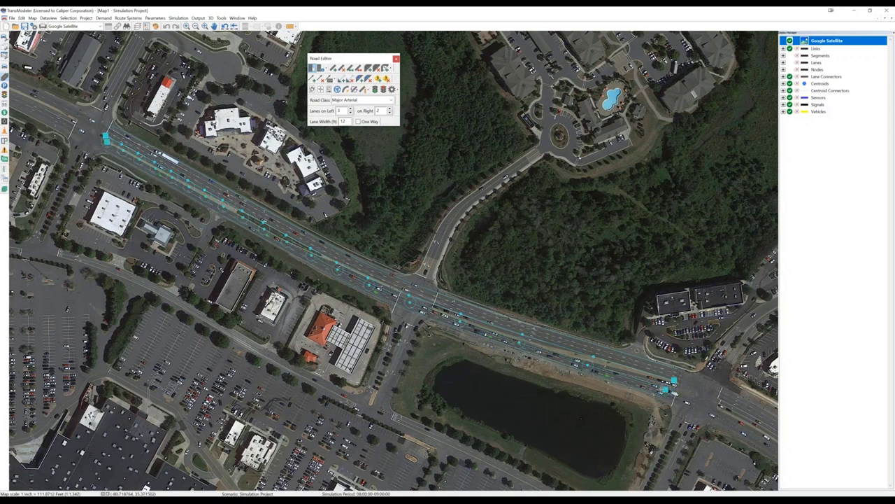
left_click(406, 300)
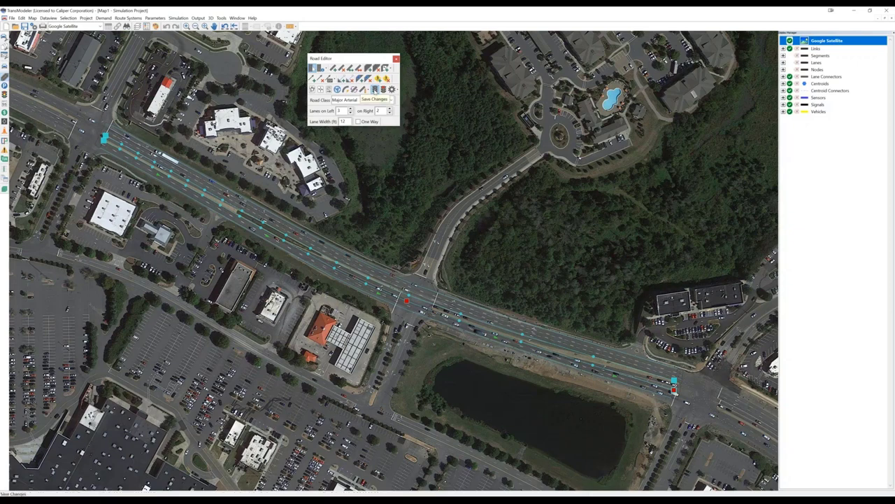
left_click(375, 90)
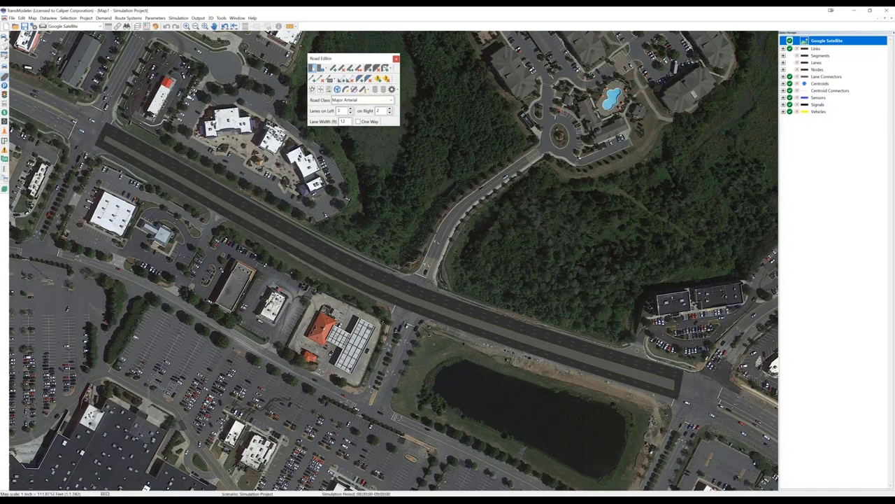
Set the Road Editor to Local Street with 1 lane on the left and 1 on the right
left_click(351, 112)
left_click(351, 113)
left_click(389, 113)
left_click(349, 102)
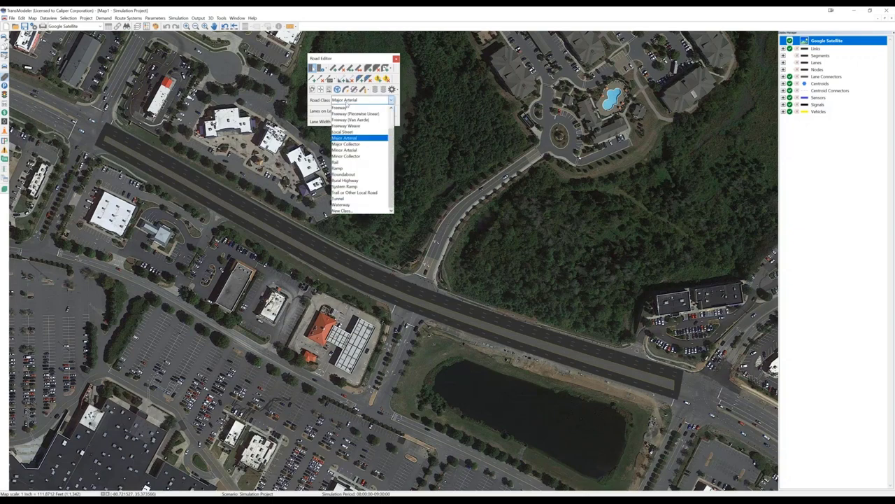
left_click(345, 132)
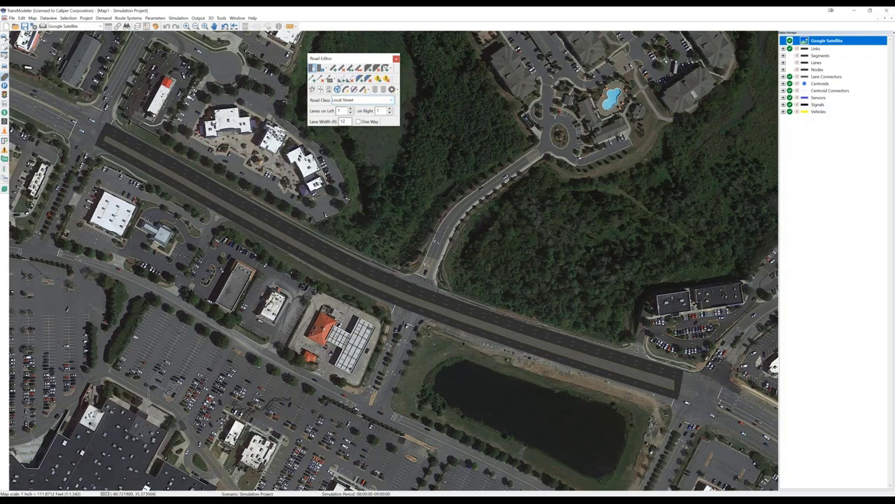
Draw the curved Local Street from the apartment complex's traffic circle down to the arterial intersection, and save the road edits
left_click(346, 102)
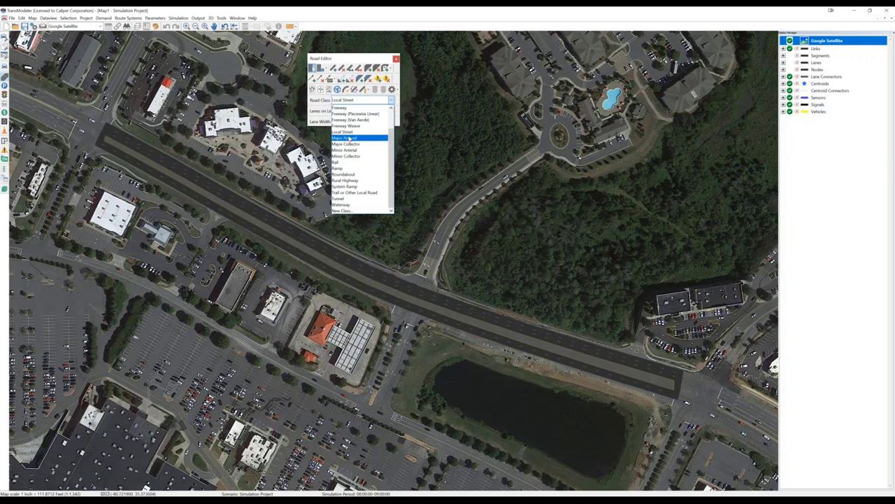
left_click(342, 77)
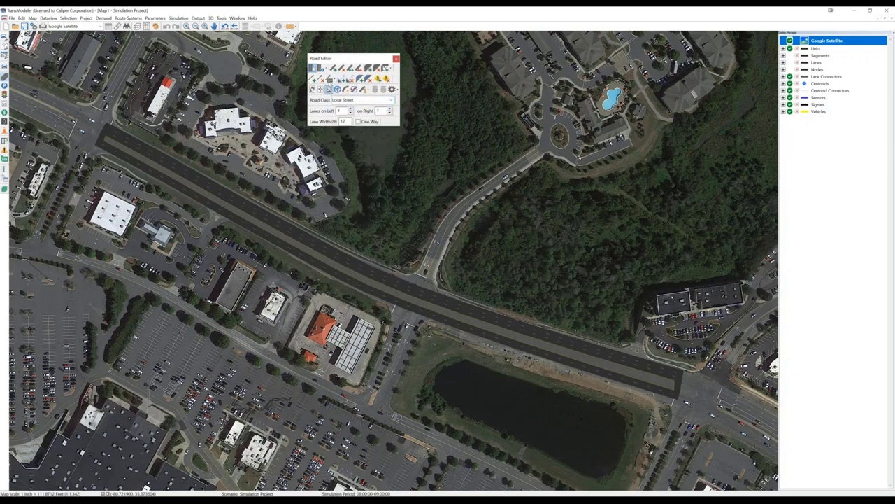
left_click(334, 68)
left_click(428, 274)
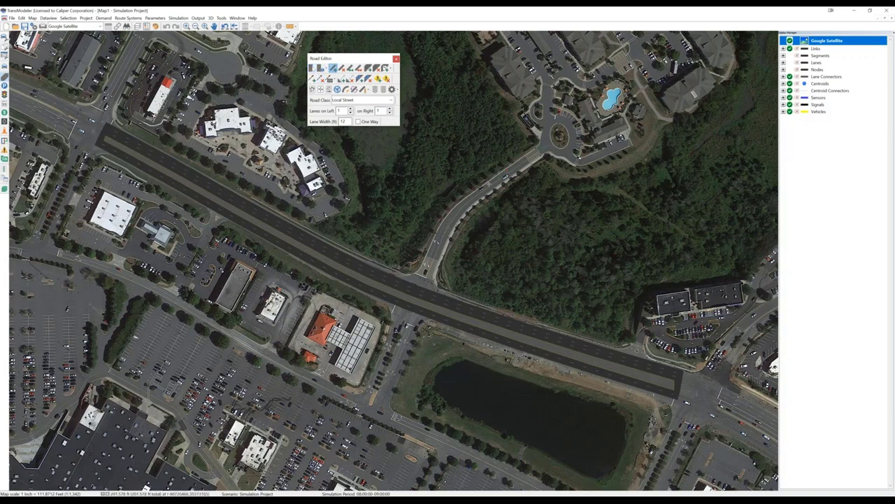
left_click(488, 186)
left_click(416, 285)
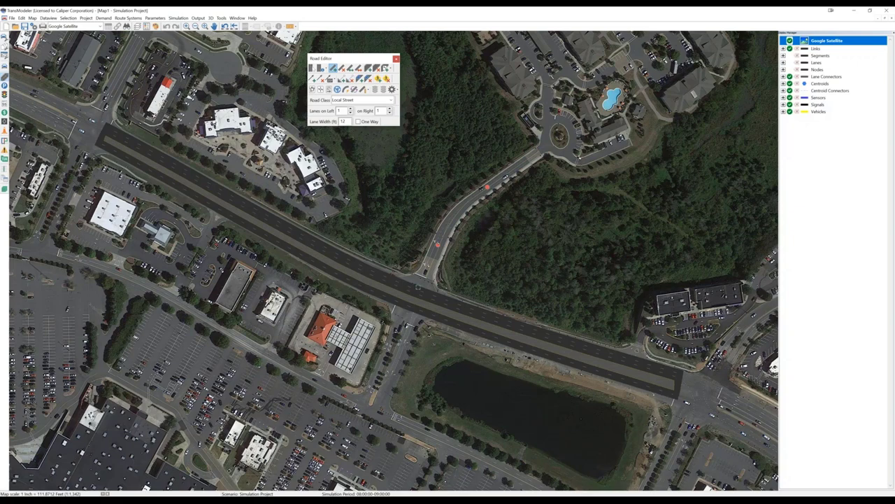
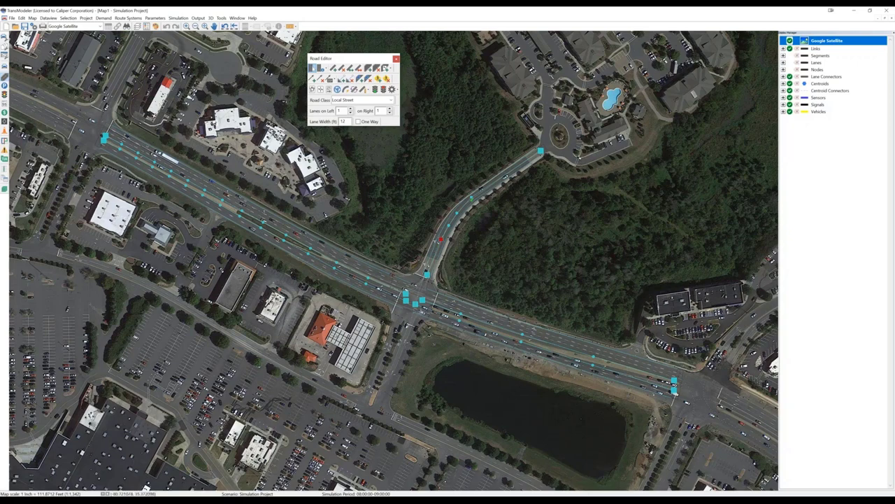
left_click(187, 26)
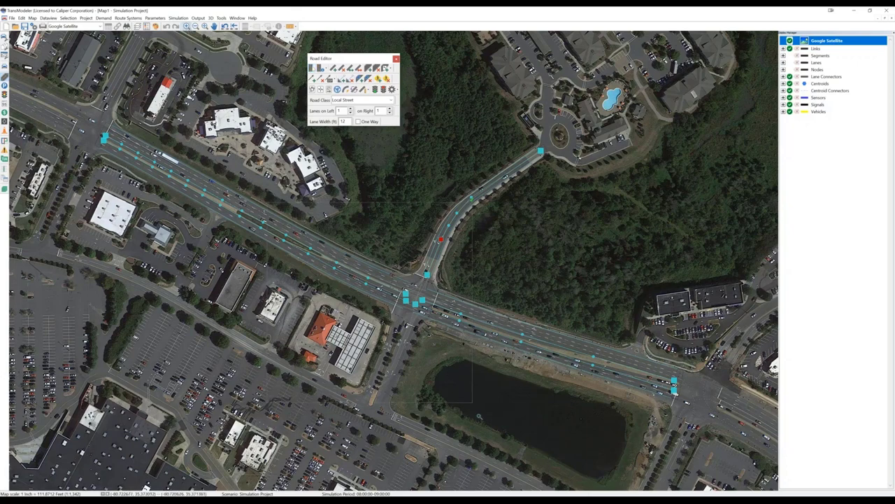
left_click(511, 434)
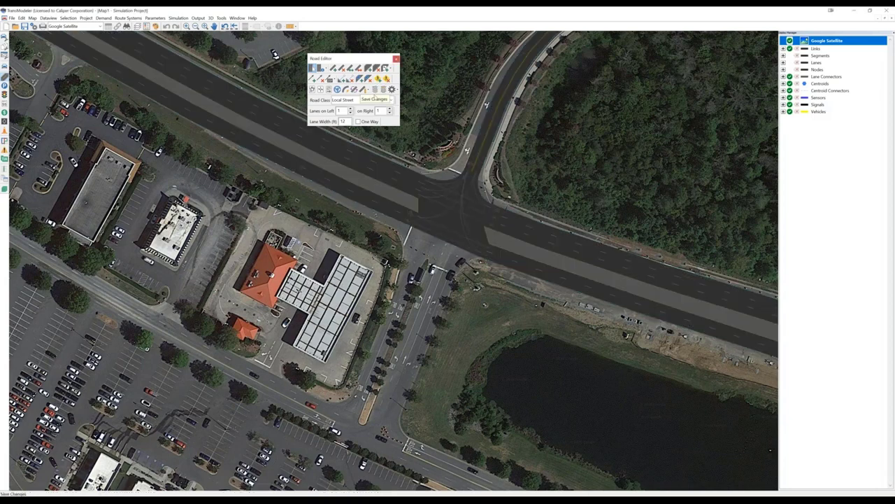
left_click(374, 99)
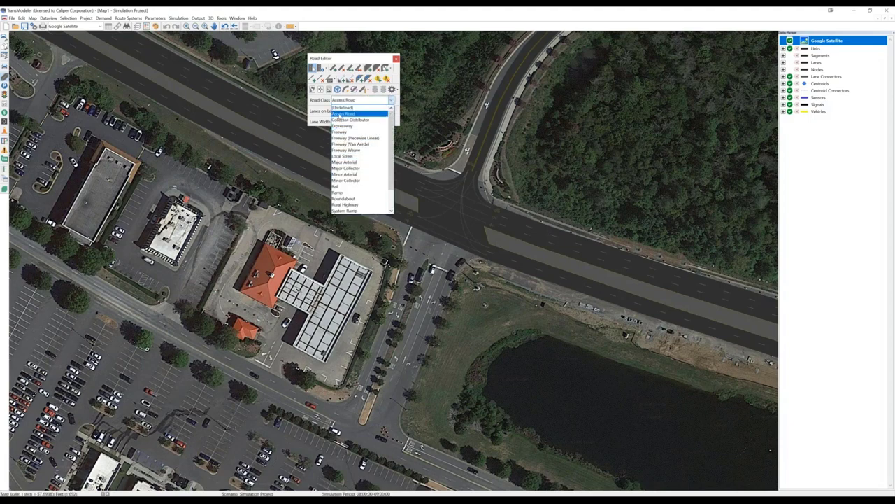
Draw an Access Road about 236 ft long, with 2 lanes left and 4 right, from the shopping area north to the arterial intersection
left_click(341, 114)
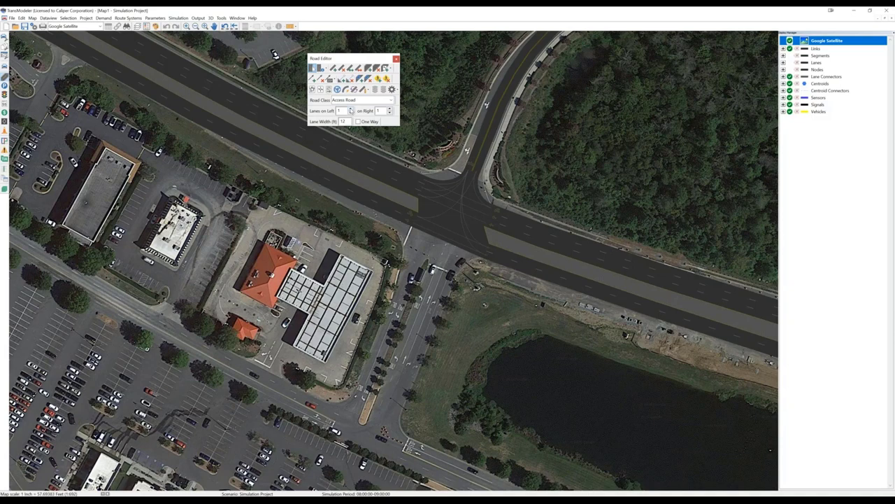
left_click(352, 109)
left_click(390, 110)
left_click(390, 109)
double_click(378, 111)
left_click(333, 68)
type("4")
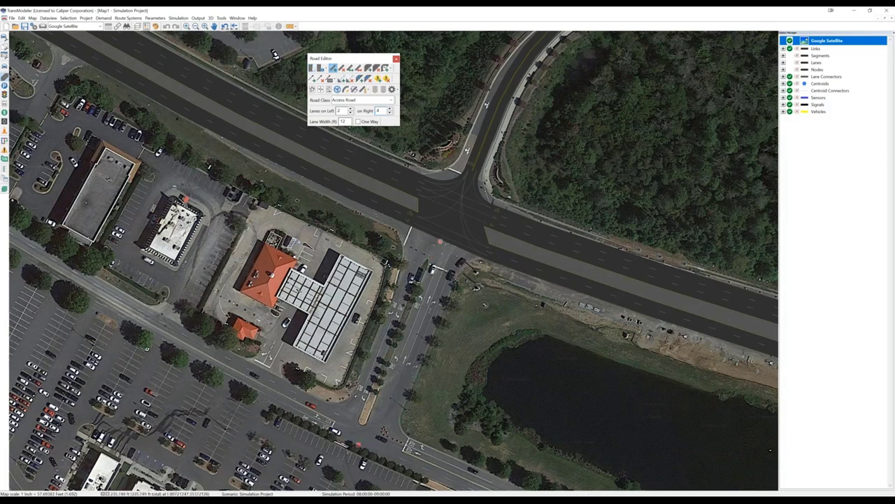
left_click(441, 240)
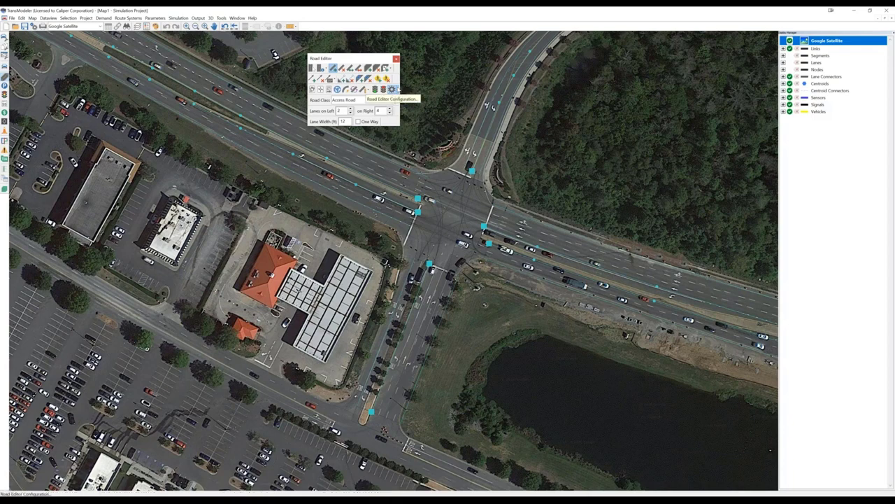
Add a median to the new access road with Transparent Segments off, and turn Transparent Segments back on to compare it with the imagery
left_click(393, 89)
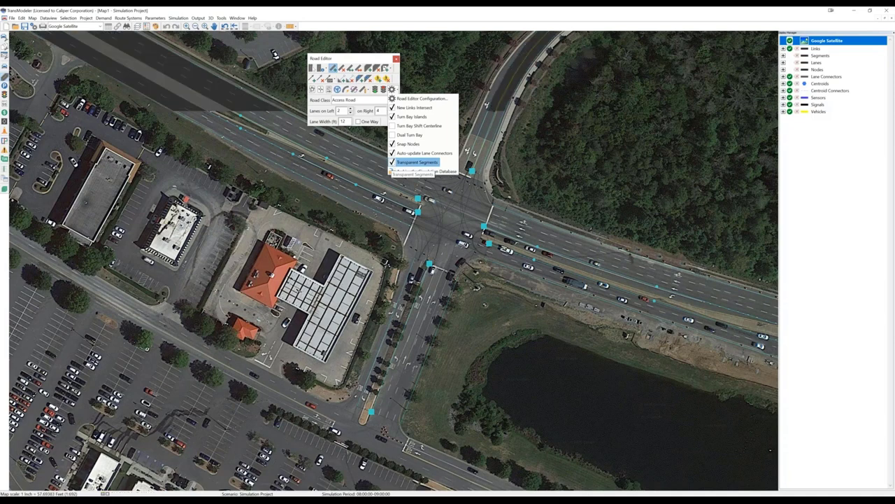
left_click(413, 163)
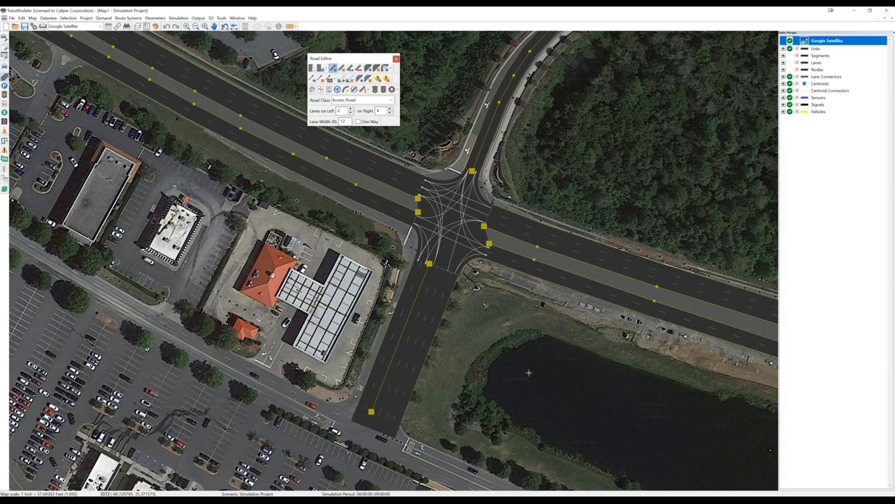
left_click(312, 89)
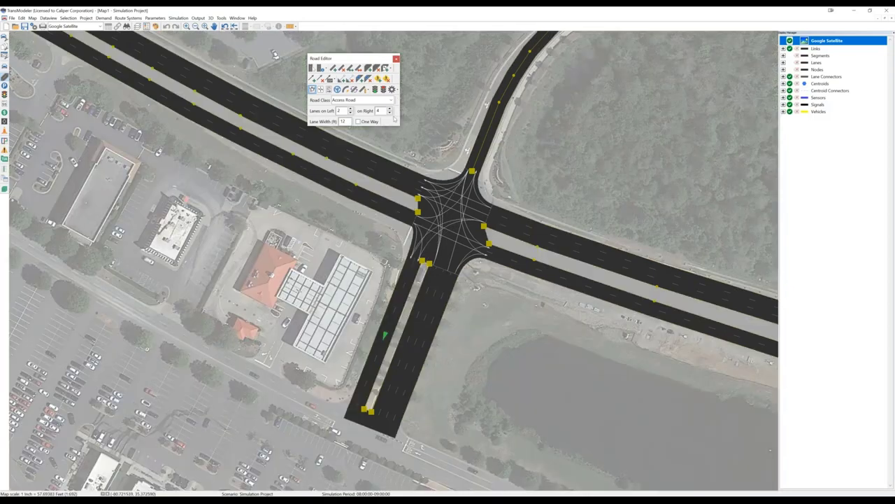
left_click(392, 89)
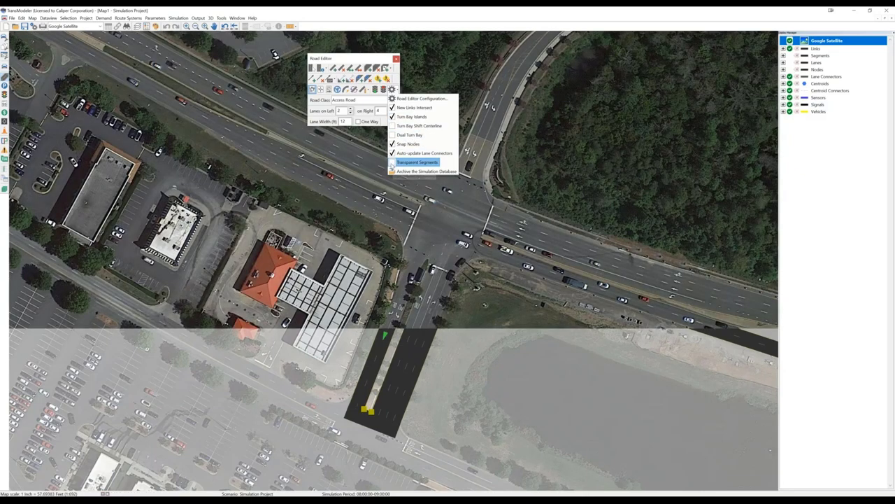
left_click(393, 165)
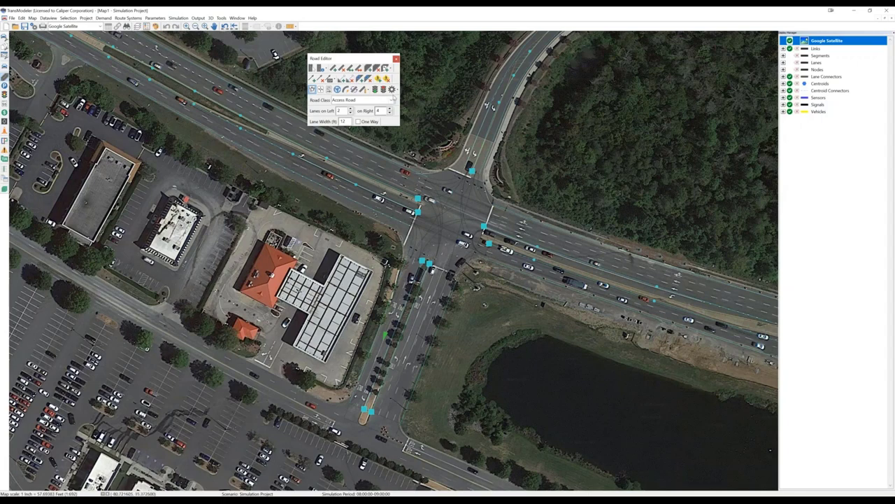
With Transparent Segments off, edit the lane connectors from the access road's outer lanes to the local street and eastbound arterial, and save the edits
left_click(392, 89)
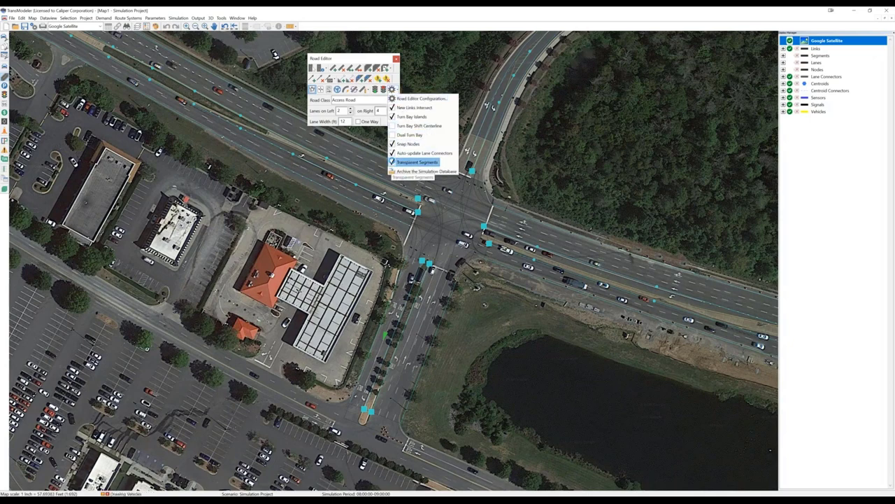
left_click(417, 161)
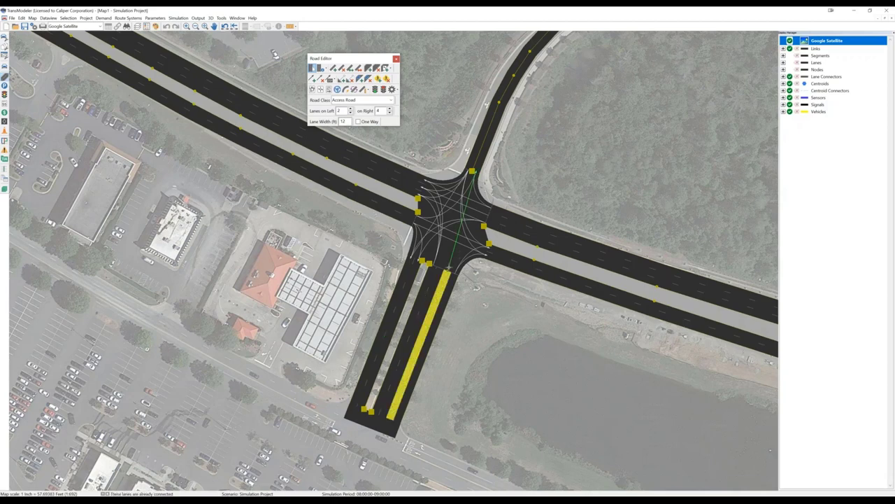
left_click_drag(448, 268, 470, 177)
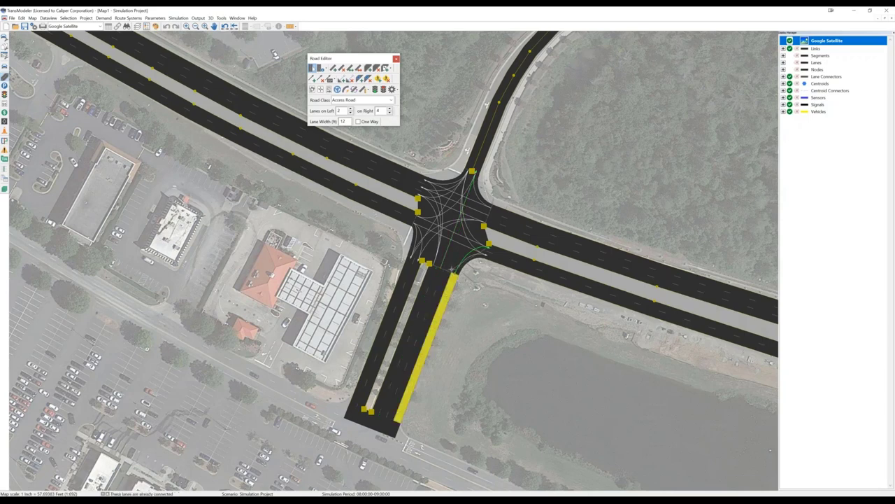
left_click_drag(452, 269, 485, 246)
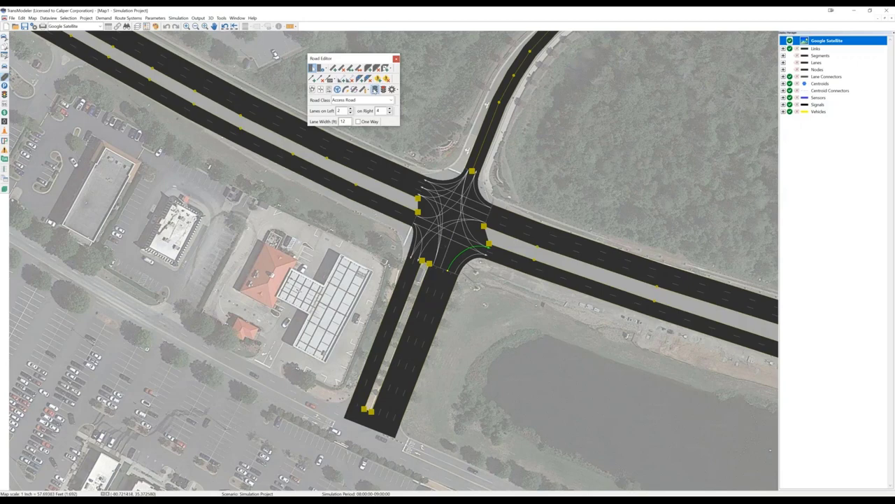
left_click(375, 90)
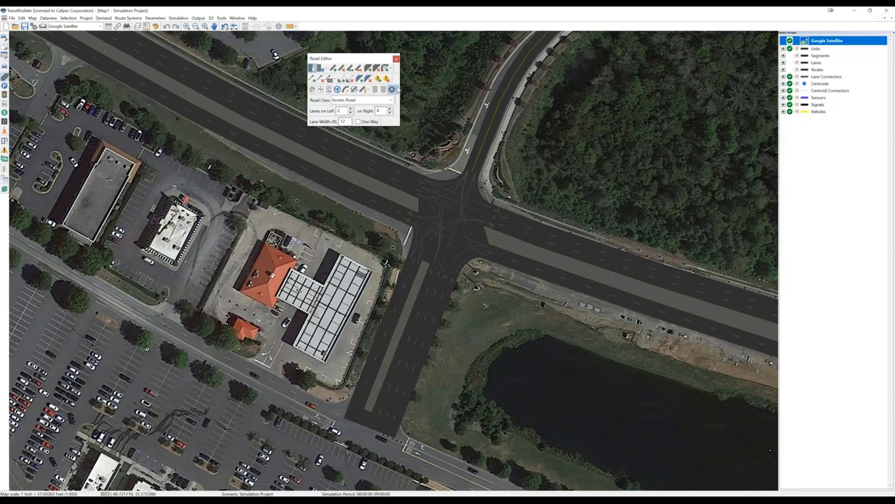
Show the segments transparently over the imagery and add a turn bay to the local street's approach to the arterial intersection
left_click(393, 89)
left_click(413, 175)
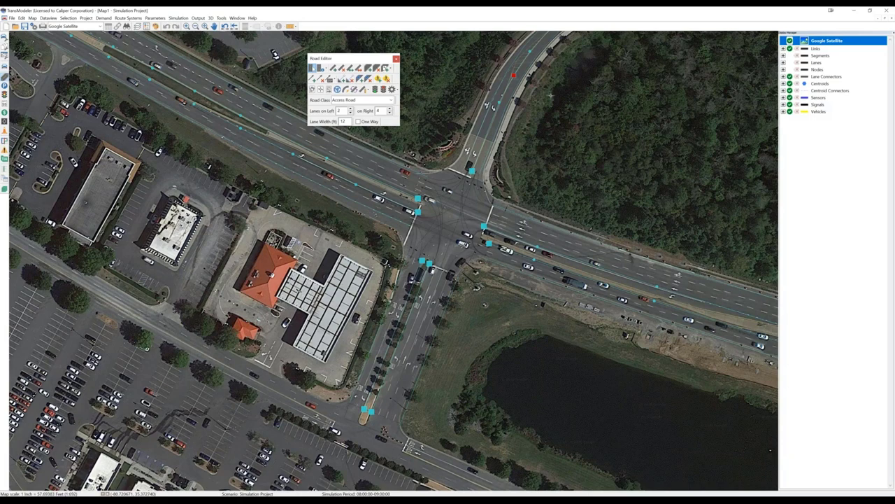
left_click_drag(551, 95, 467, 150)
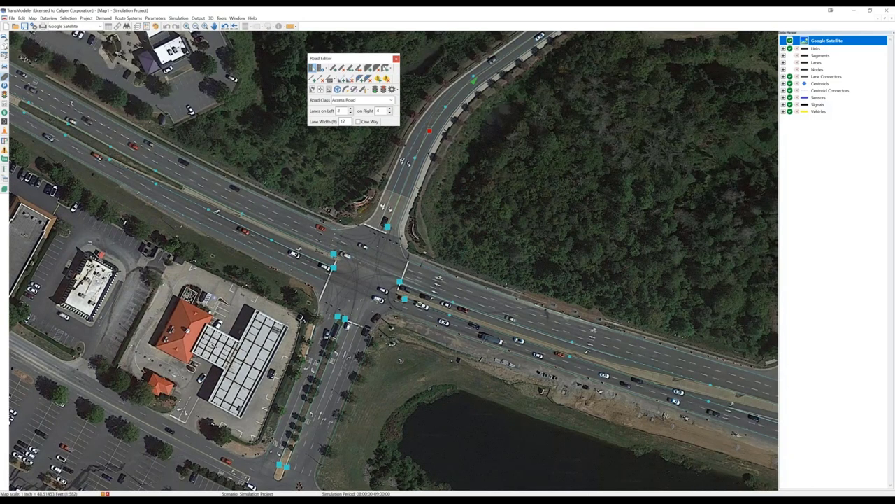
left_click_drag(350, 58, 252, 46)
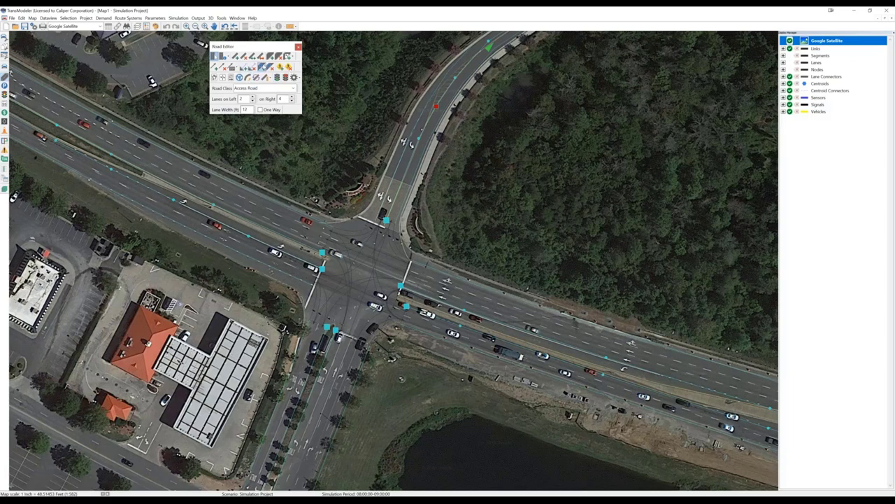
left_click(287, 56)
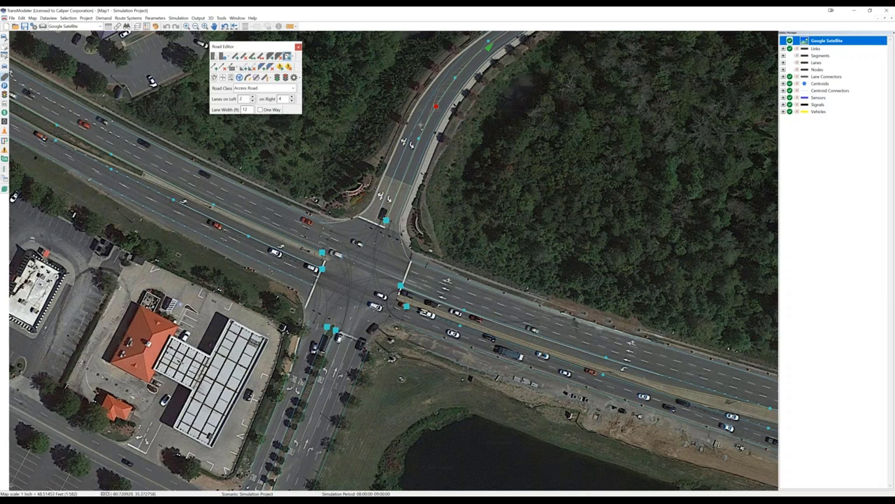
left_click(420, 126)
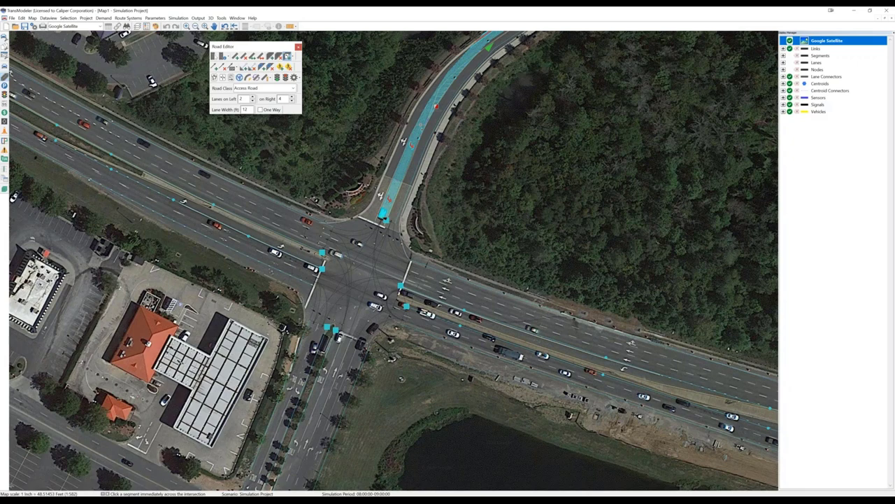
left_click(436, 106)
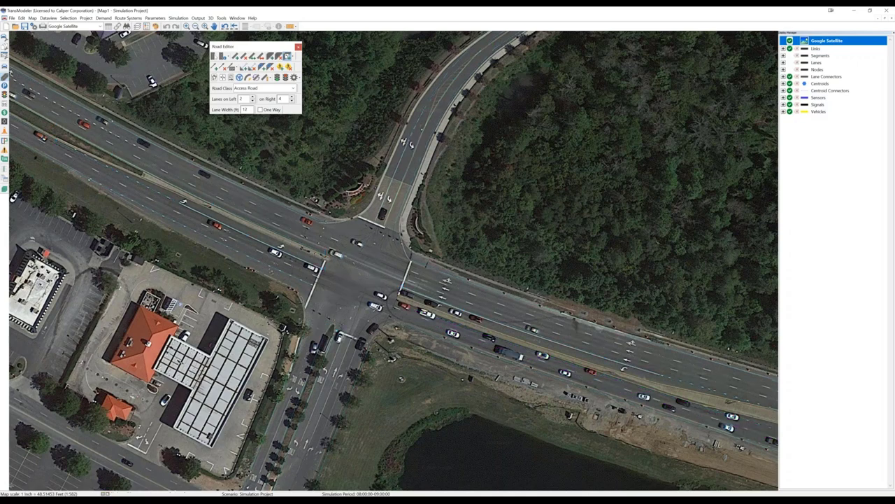
Check the local street's new turn bay with Transparent Segments off, and turn the transparent display back on
left_click(214, 56)
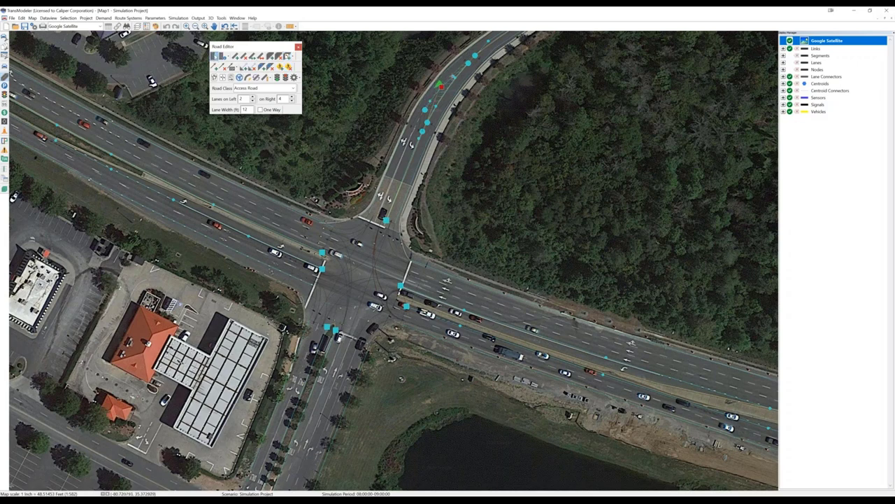
left_click(440, 85)
left_click(293, 77)
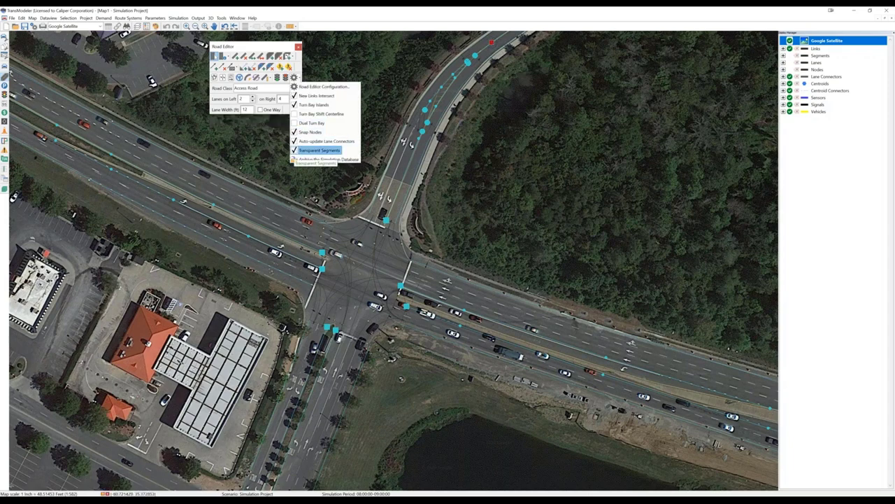
left_click(315, 151)
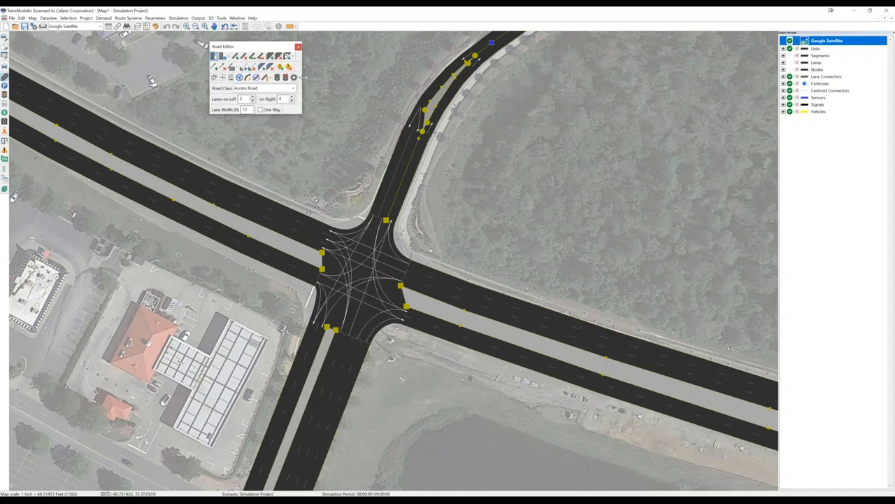
left_click(294, 78)
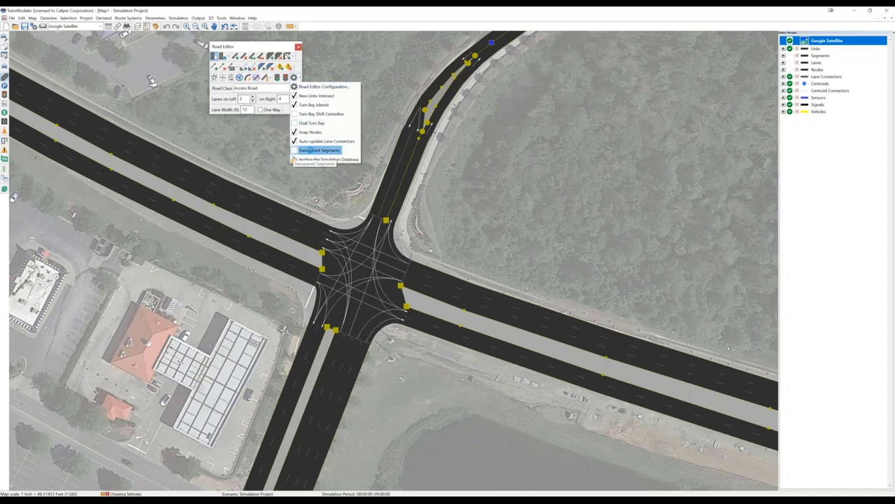
left_click(318, 150)
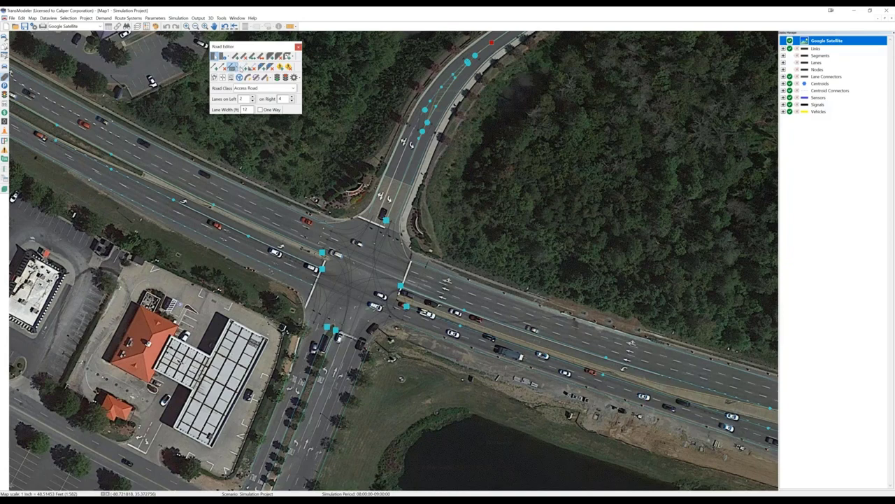
Add left-turn bays to the arterial's eastbound and westbound approaches at the intersection, following the satellite imagery
left_click(287, 56)
left_click(173, 204)
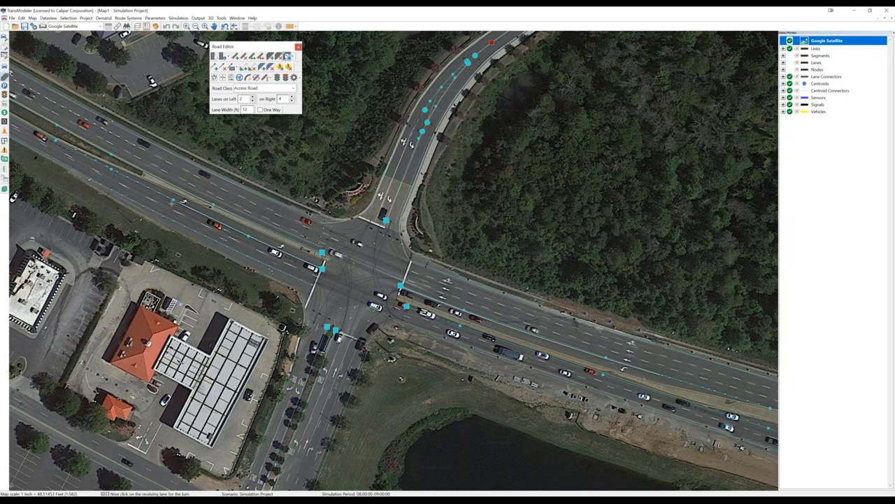
left_click(168, 174)
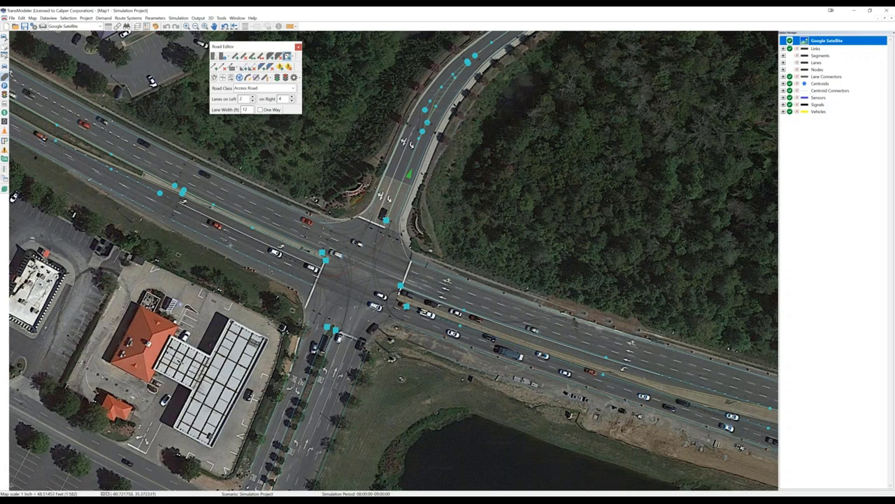
left_click(231, 246)
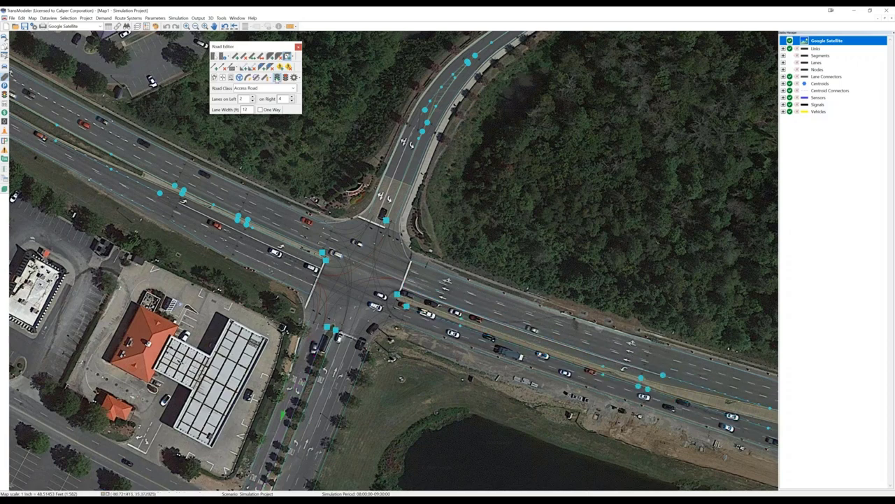
Shift the starting points of the arterial's eastbound and westbound left-turn bays to smooth the median tapers, save the edits and close the Road Editor
left_click(277, 76)
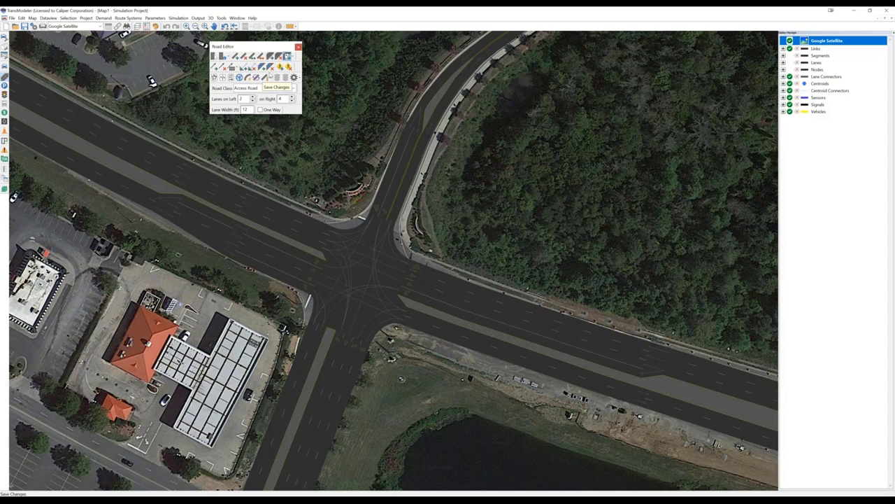
left_click(277, 87)
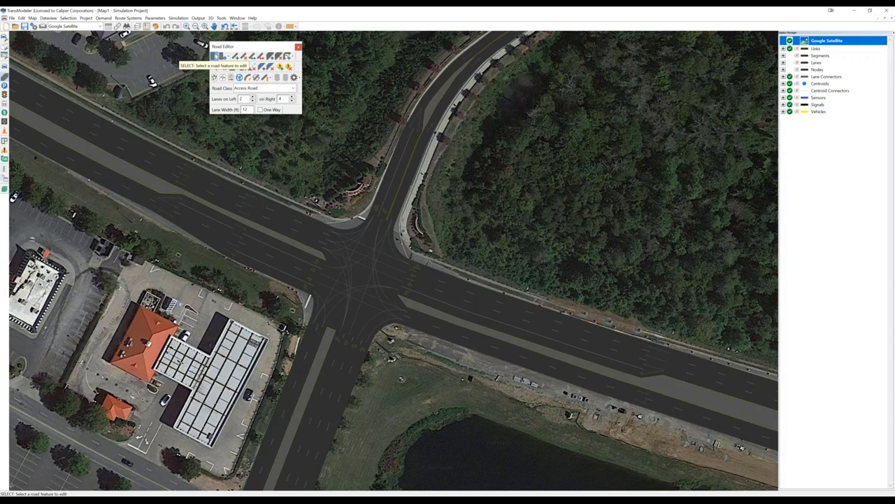
left_click(217, 56)
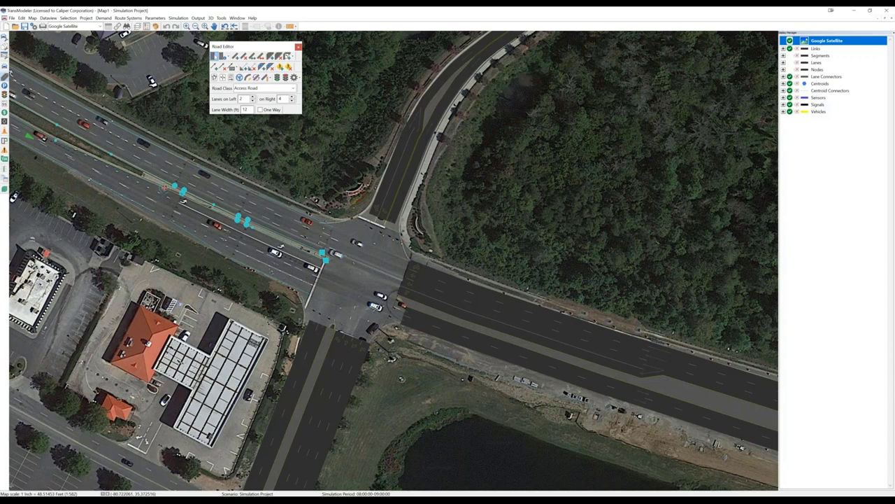
left_click(163, 187)
key("Escape")
left_click(180, 194)
left_click(54, 141)
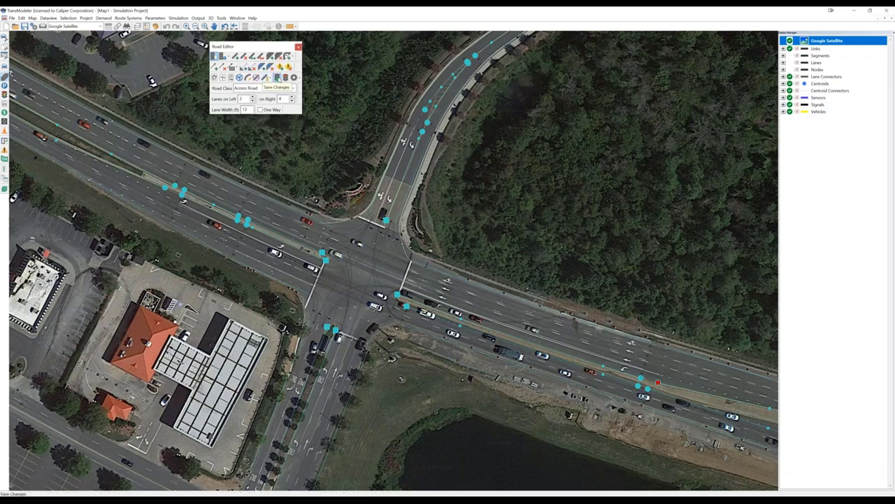
left_click(277, 77)
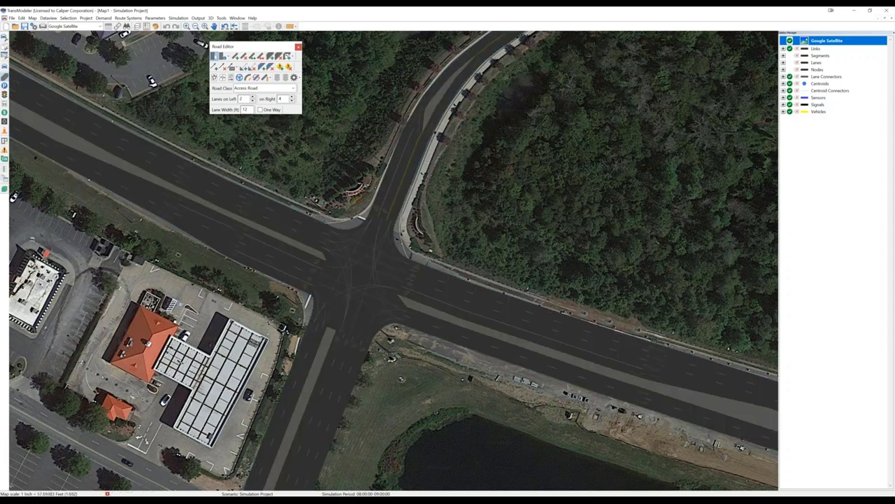
scroll(371, 259, "down", 1)
scroll(420, 277, "down", 2)
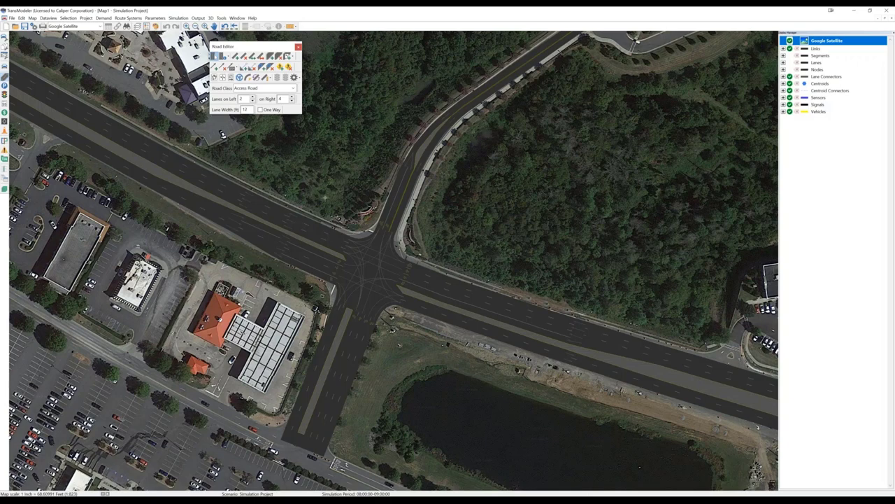
left_click(298, 47)
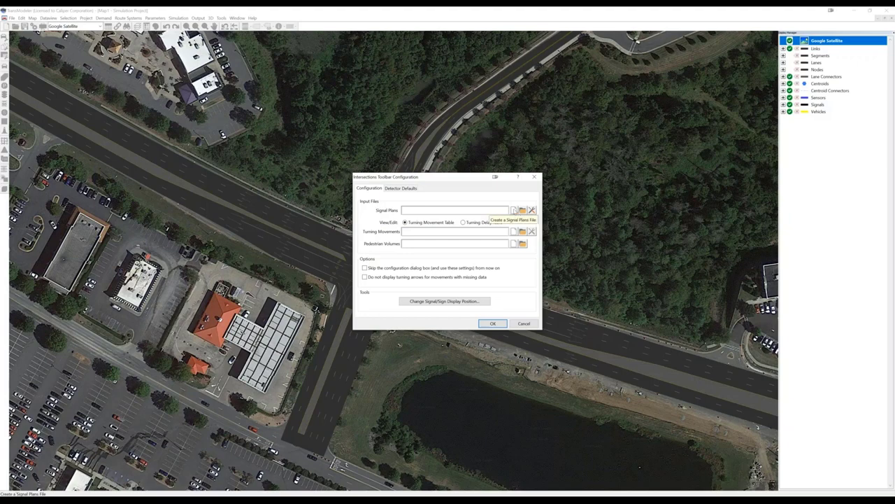
Create a signal plans file named Signal Timings and a turning movement table named Volumes for the intersections configuration
left_click(513, 210)
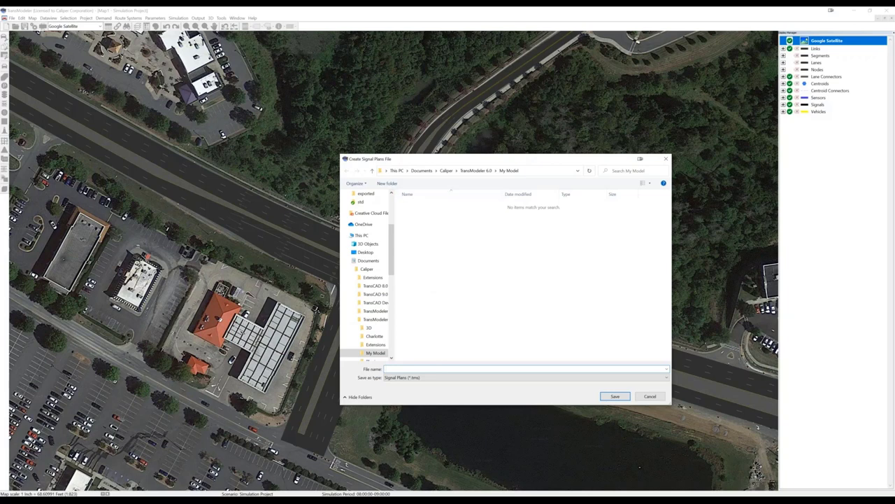
type("ignal Timings")
key("Return")
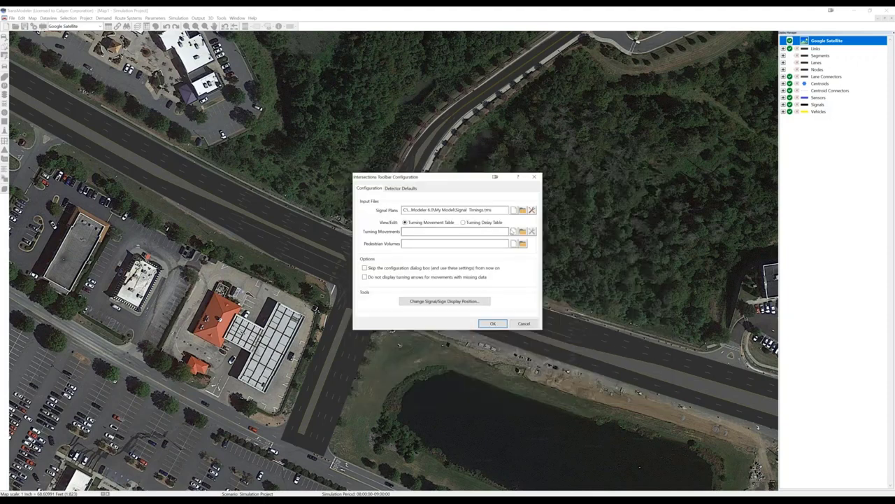
left_click(514, 232)
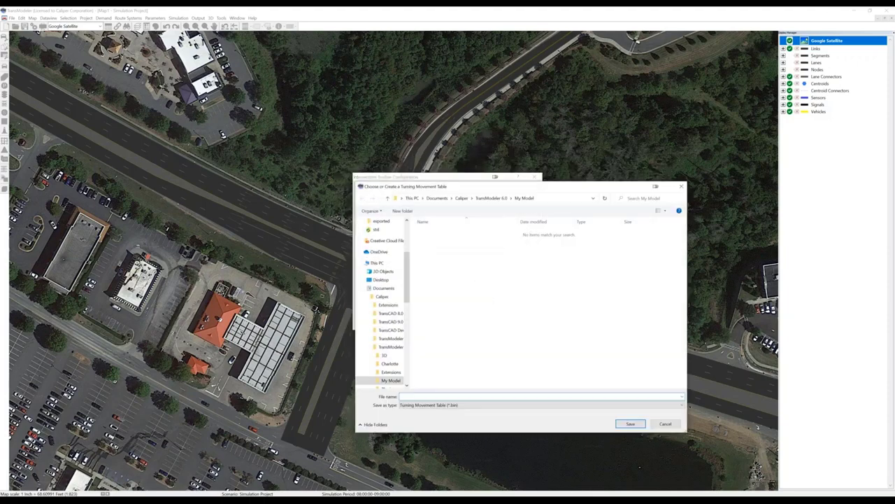
type("Volumes")
left_click(632, 424)
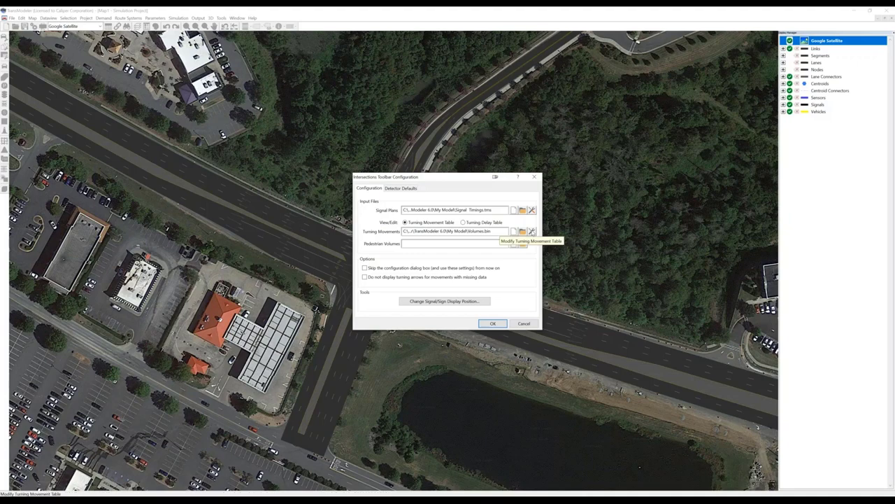
In the turning movement table, rename the Volume field as AM Peak 2020 and add an integer field named PM Peak 2020
left_click(531, 230)
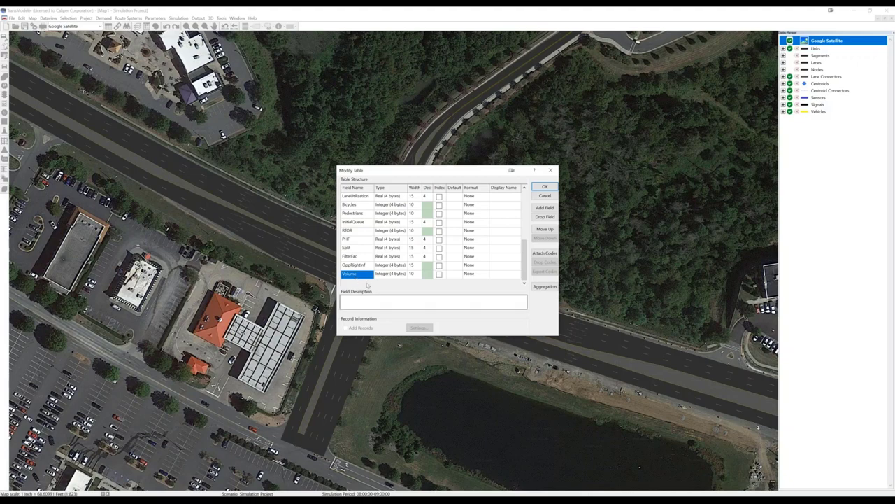
left_click(363, 274)
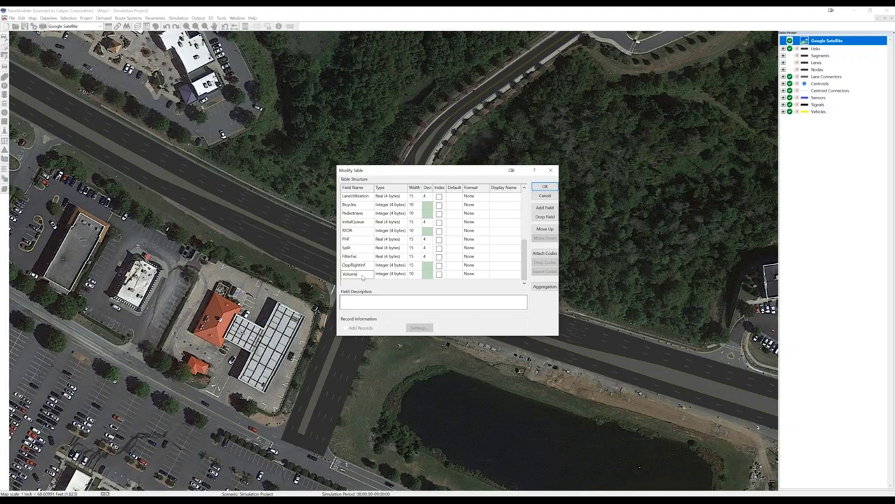
type("AM Peak 2020")
left_click(545, 207)
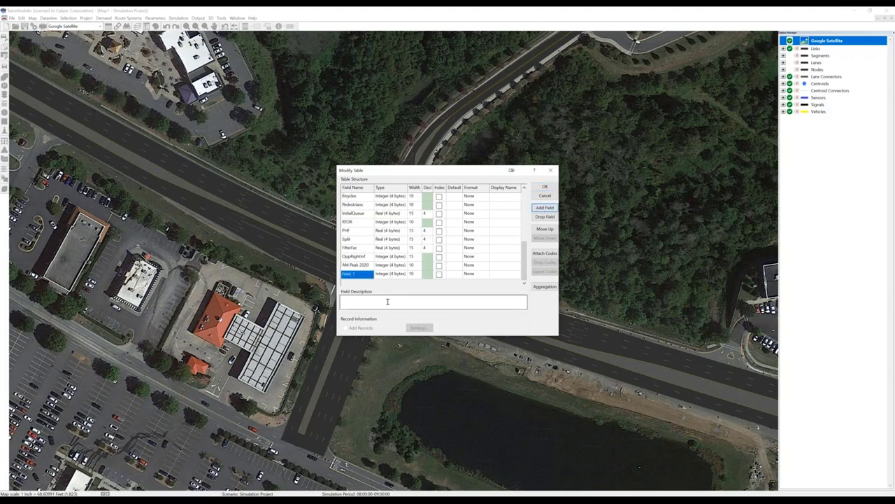
type("PM Peak 2020")
key("Return")
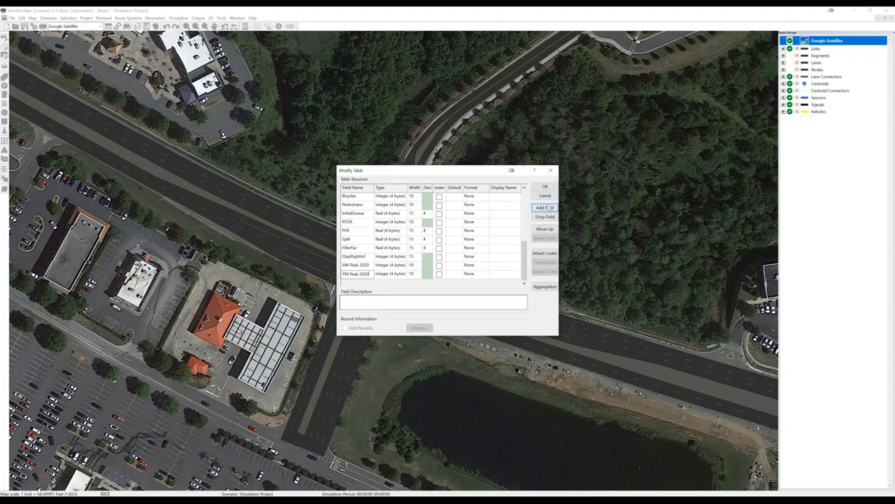
Add integer fields AM Peak 2030 and PM Peak 2030, save the modified table structure and accept the intersections configuration
left_click(545, 208)
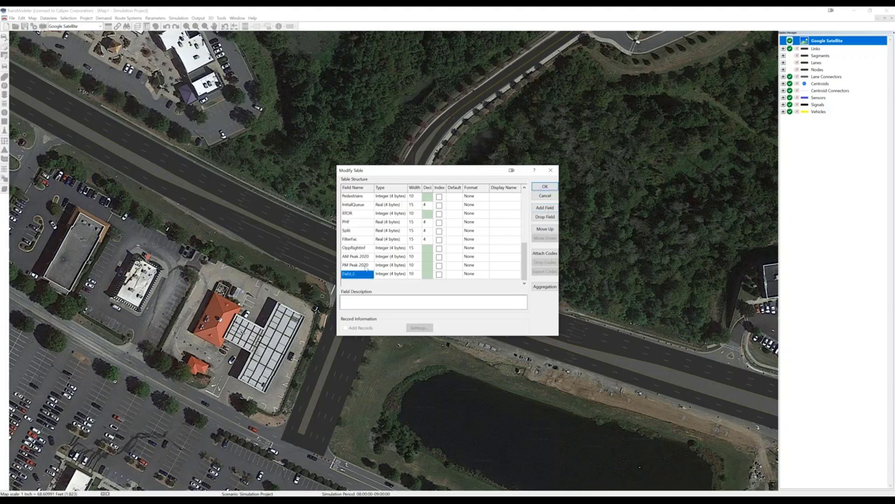
type("AM")
type("ak 2030")
key("BackSpace")
key("BackSpace")
type("M Peak 2030")
left_click(545, 209)
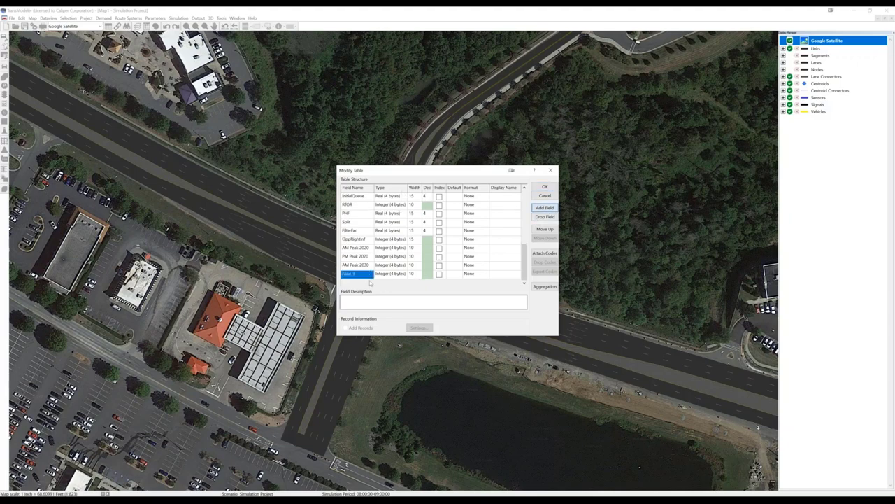
type("PM Peak 2030")
key("Return")
left_click(546, 187)
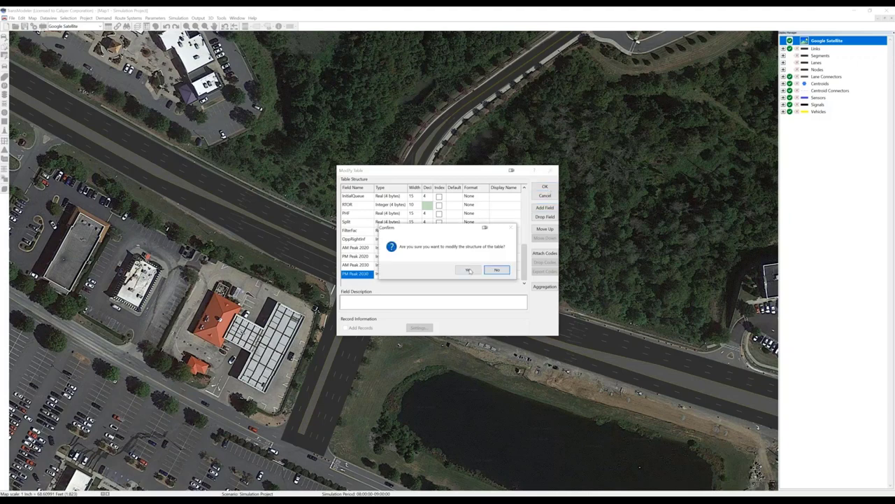
left_click(469, 270)
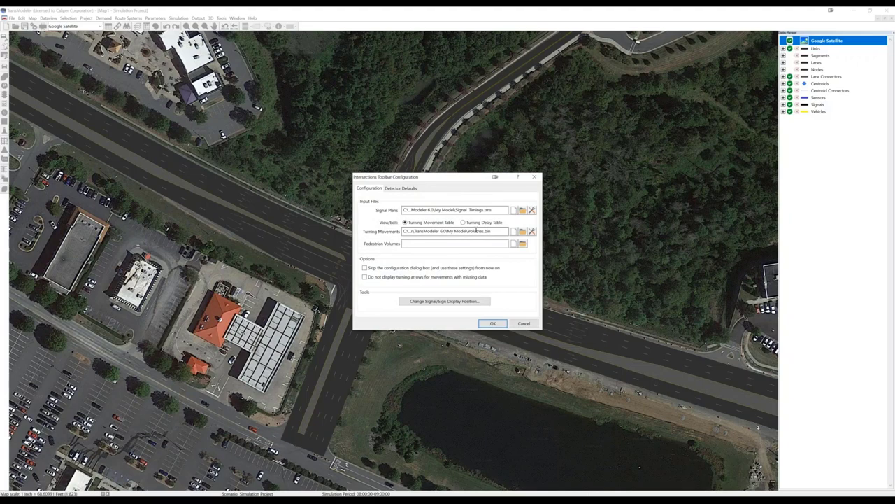
left_click(494, 323)
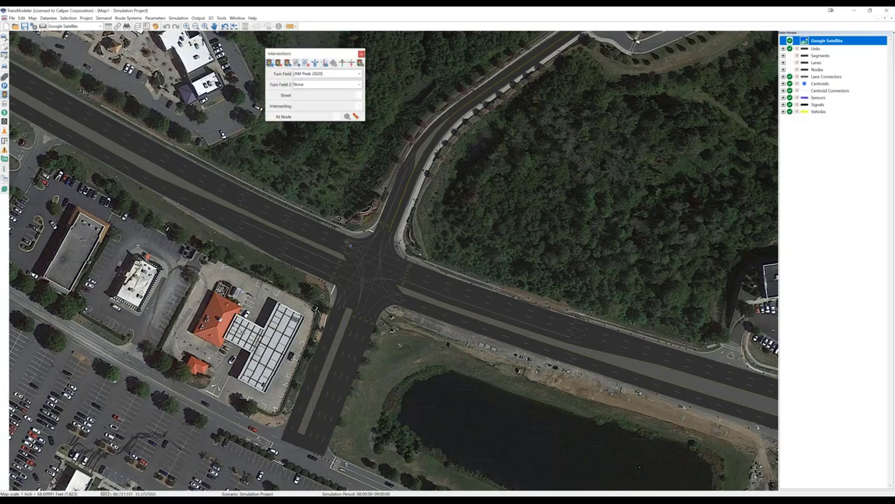
Open the arterial intersection's control editor and set the control type to Traffic Actuated with Eastbound as the main approach
left_click(371, 277)
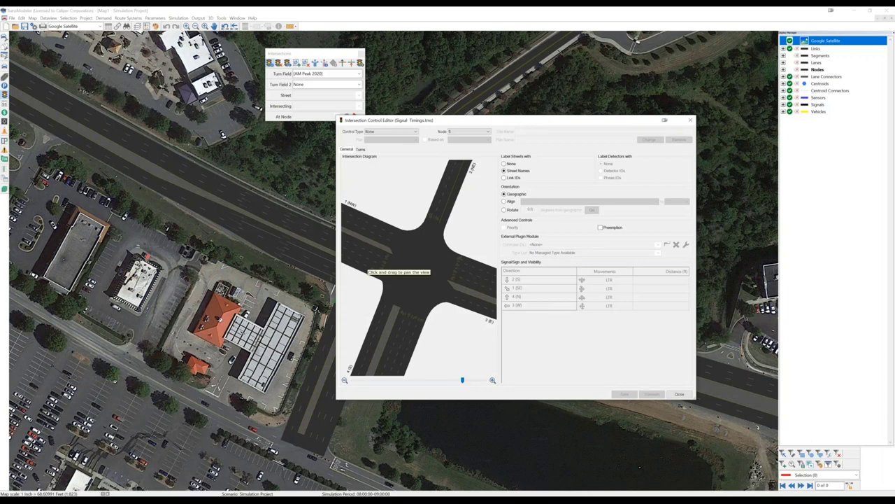
left_click(386, 132)
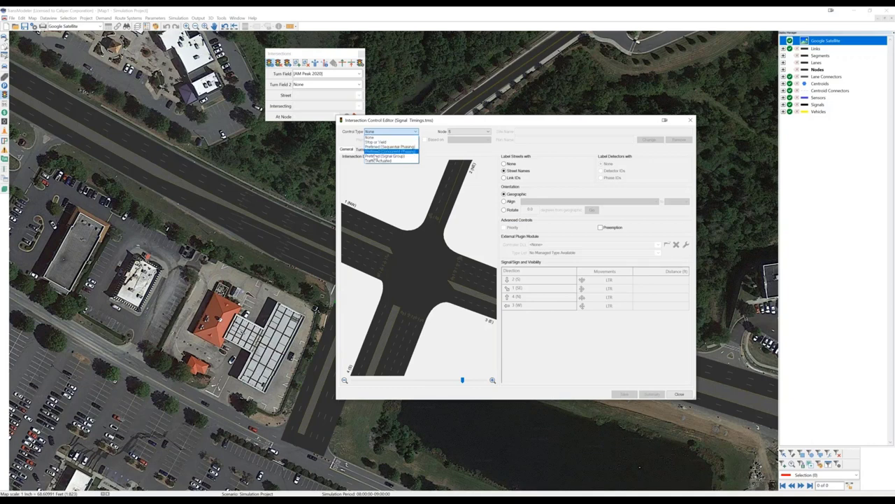
left_click(374, 162)
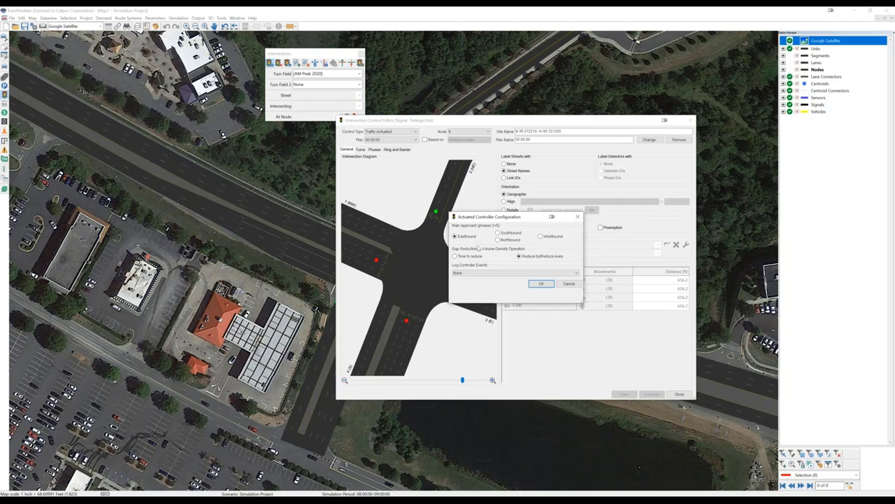
left_click(540, 284)
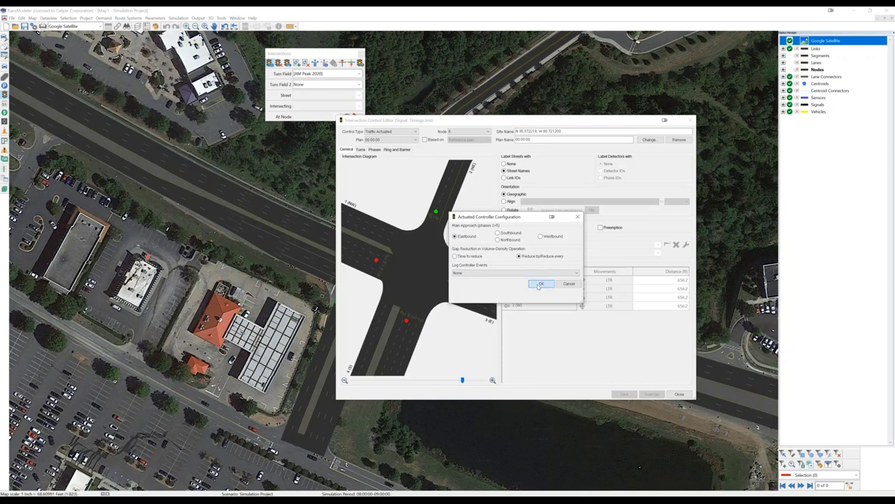
Enlarge the phase settings and make the eastbound left turn in phase 2 and the westbound left turn in phase 6 green and permitted
left_click(376, 151)
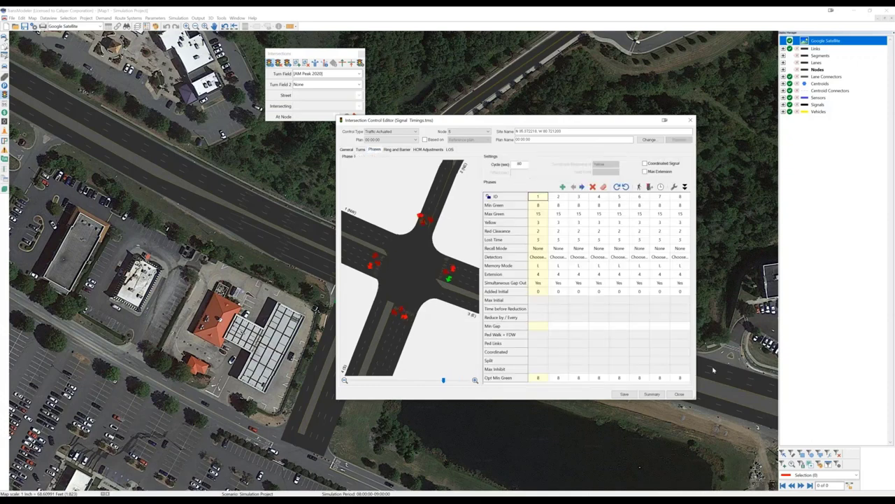
left_click_drag(696, 400, 753, 416)
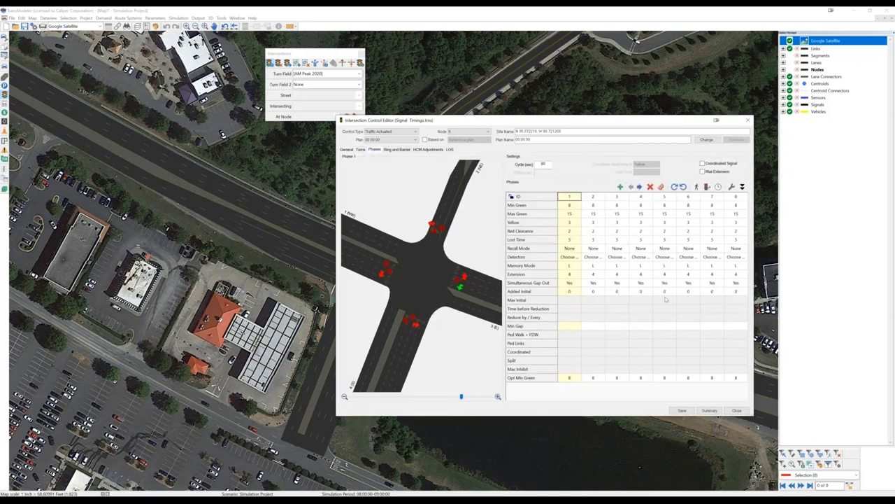
left_click(594, 202)
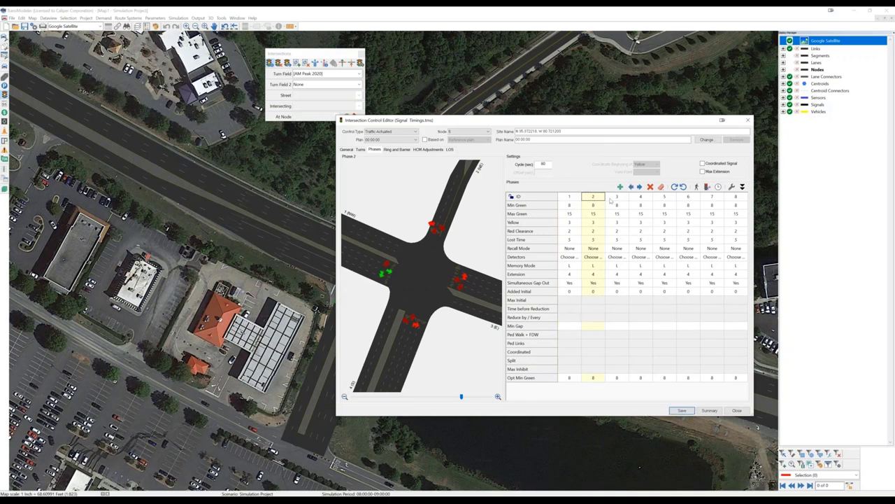
left_click(641, 200)
left_click(593, 198)
left_click(387, 263)
left_click(689, 198)
left_click(461, 287)
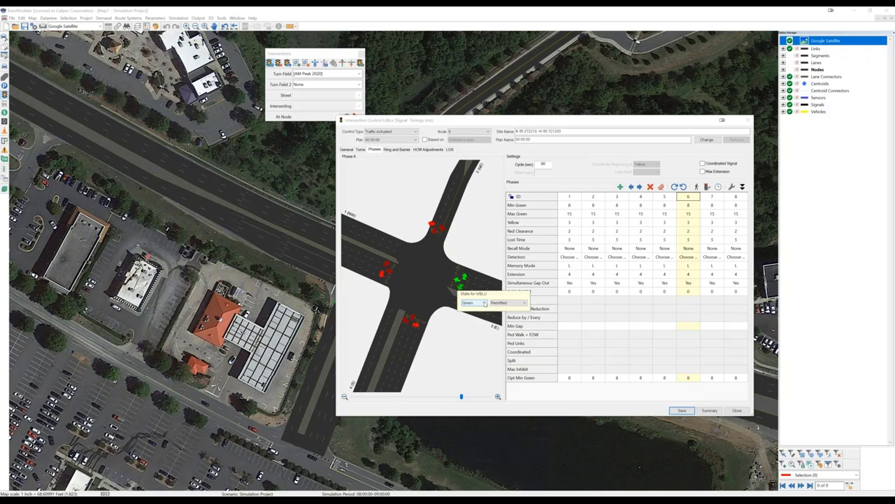
left_click(484, 303)
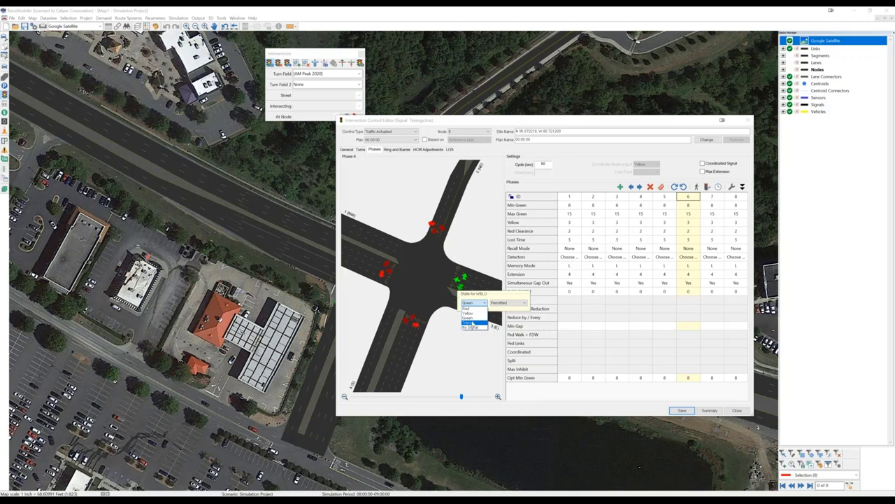
left_click(469, 318)
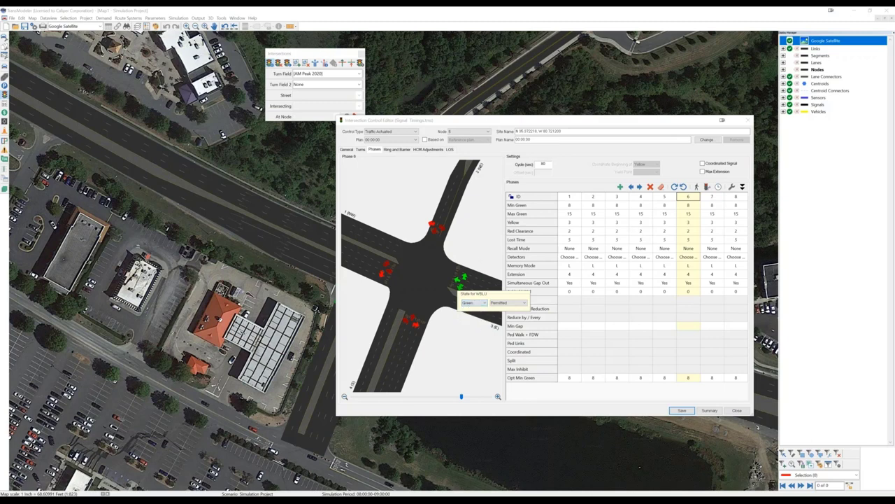
left_click(489, 219)
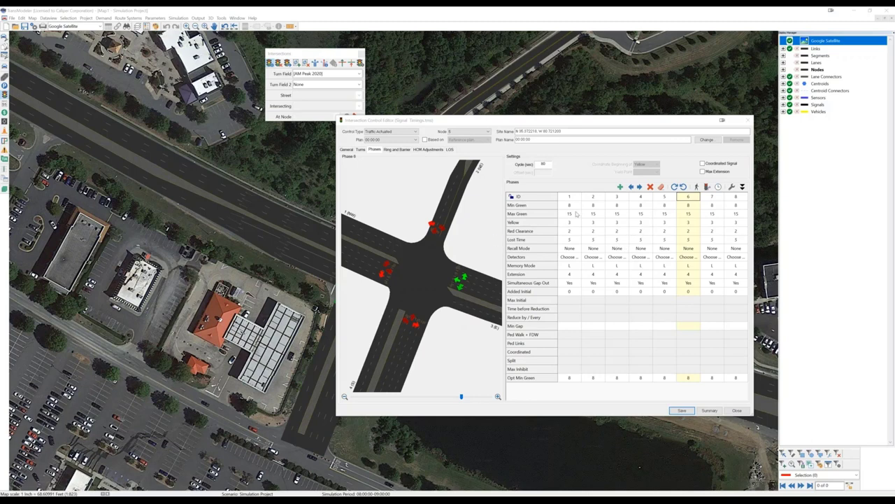
Delete phases 3 and 7 from the intersection's signal plan
left_click(618, 198)
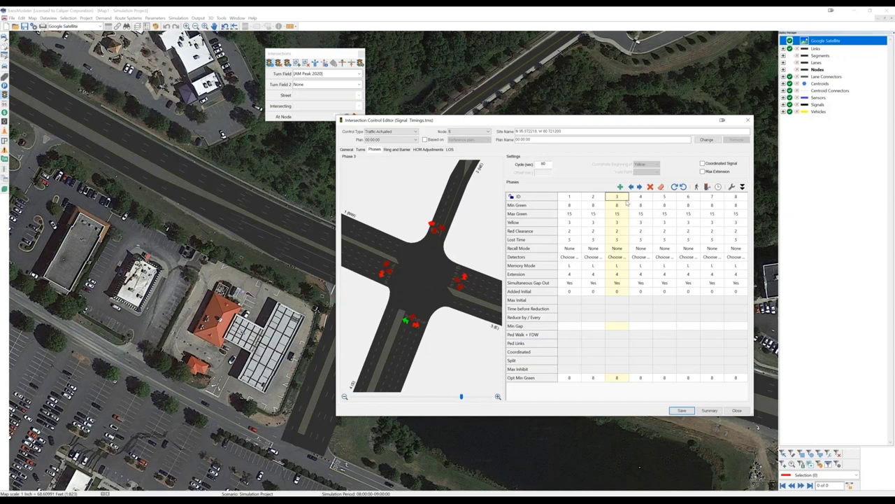
left_click(650, 187)
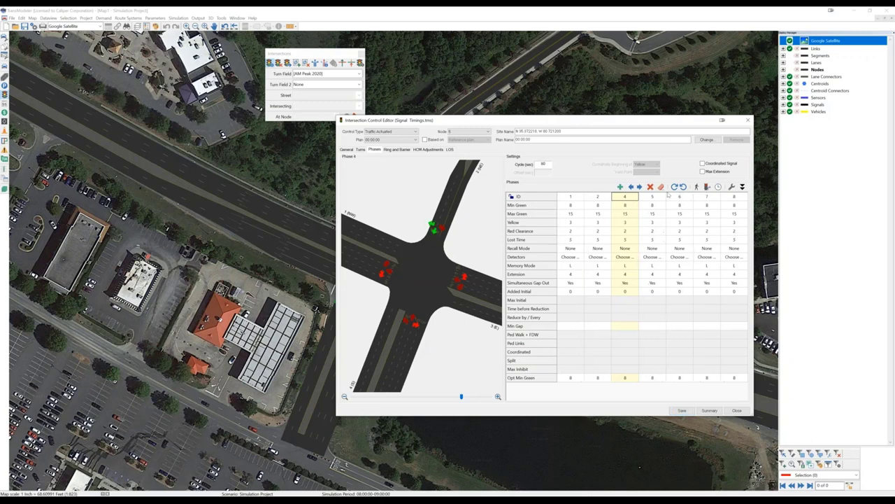
left_click(702, 199)
left_click(650, 187)
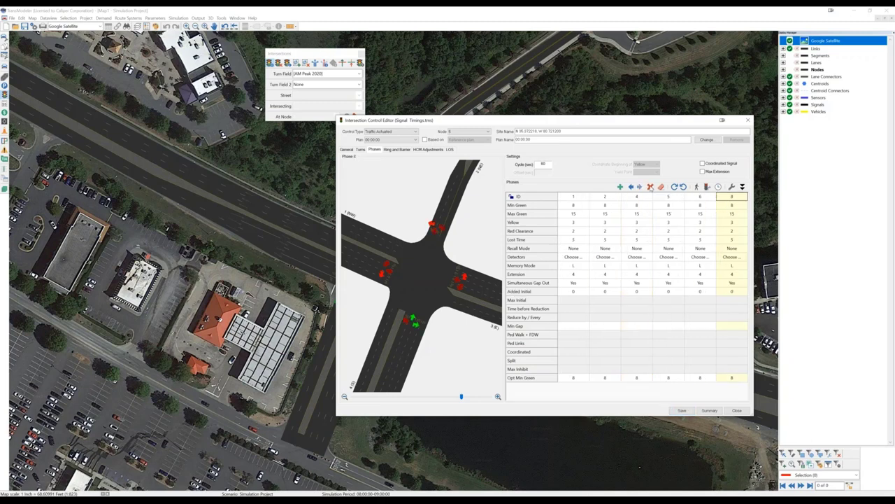
Set the signal's cycle length to 120 seconds and open the ring and barrier table
double_click(557, 166)
type("520")
left_click(396, 150)
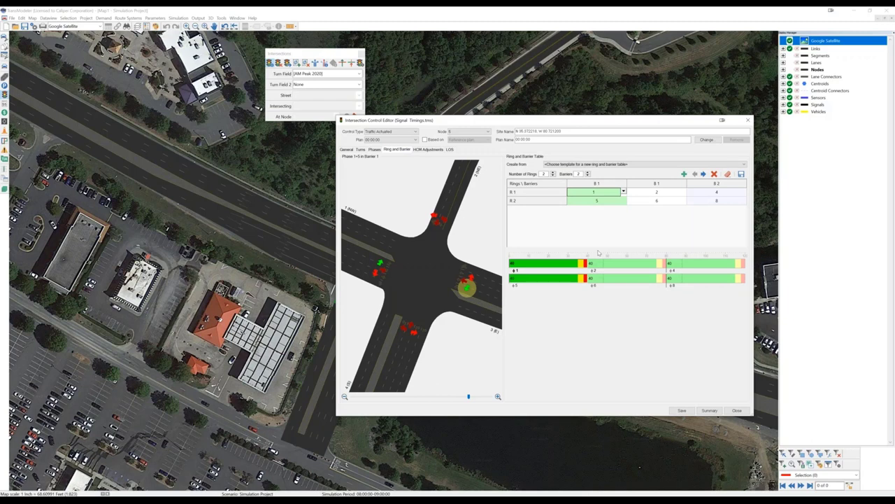
Clear phase 8 from ring 2 and place it in ring 1 in a new barrier 2 column after phase 4
left_click(705, 202)
left_click(705, 203)
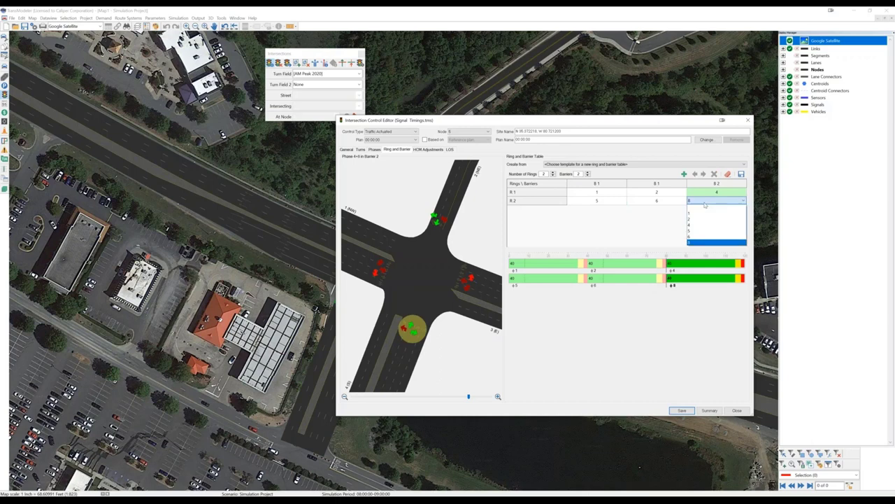
left_click(698, 209)
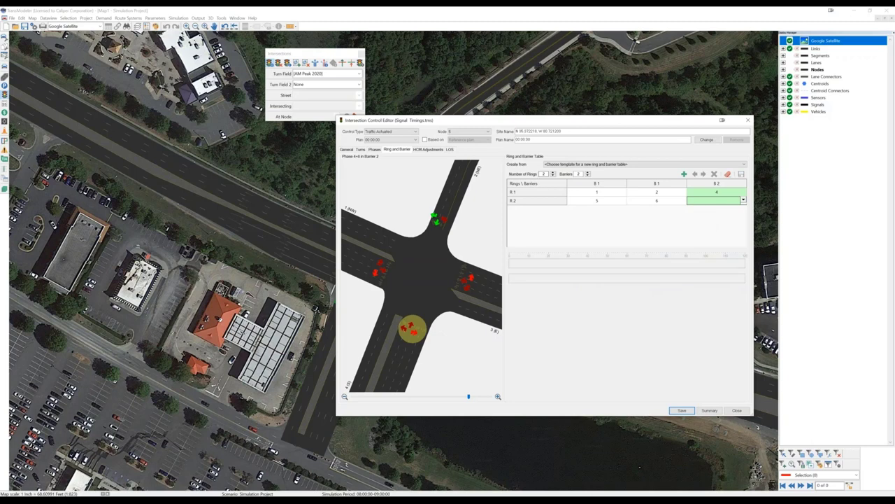
left_click(684, 174)
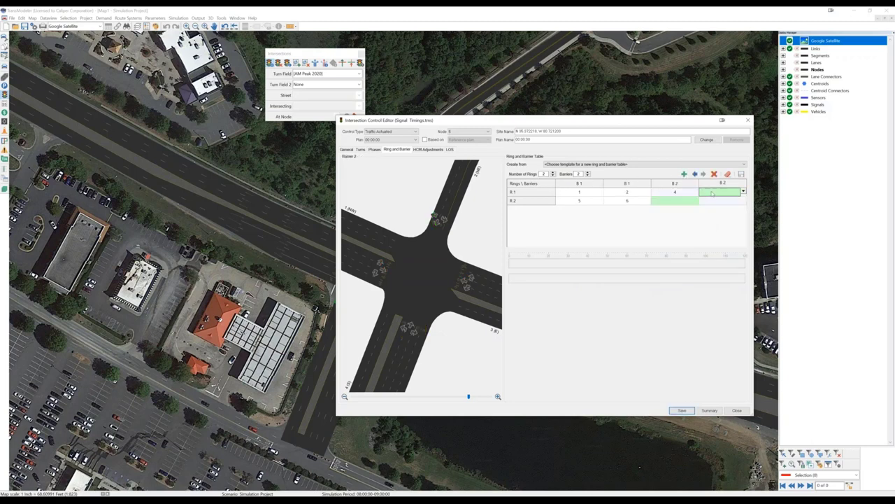
left_click(712, 192)
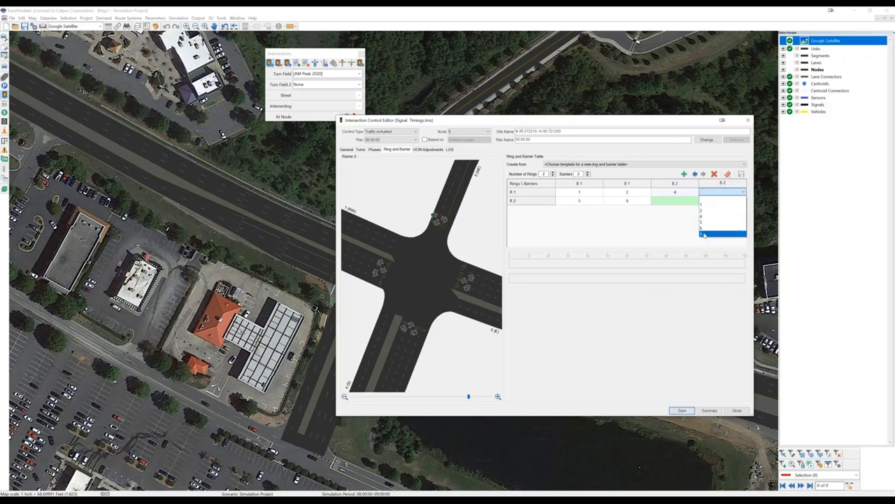
left_click(720, 230)
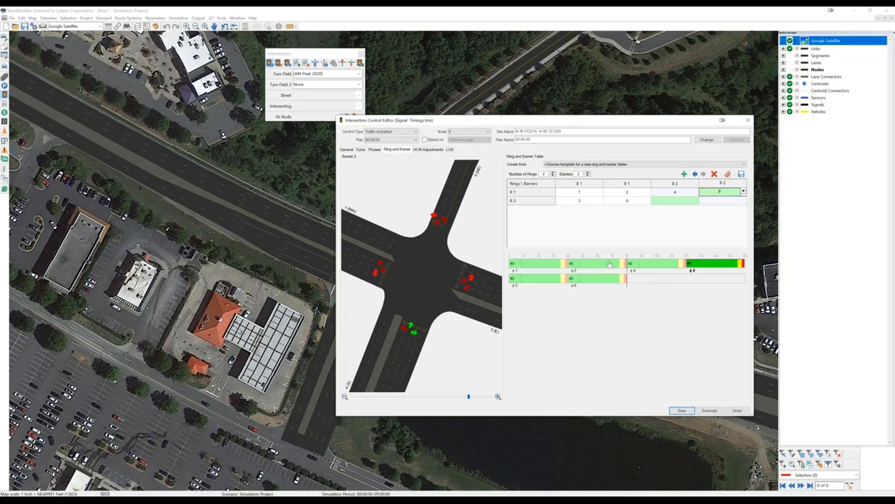
Adjust the phase splits to about 19, 71, 39, 28, 62 and 31 seconds for phases 1, 2, 4, 5, 6 and 8
left_click_drag(572, 269, 548, 280)
left_click_drag(641, 265, 641, 265)
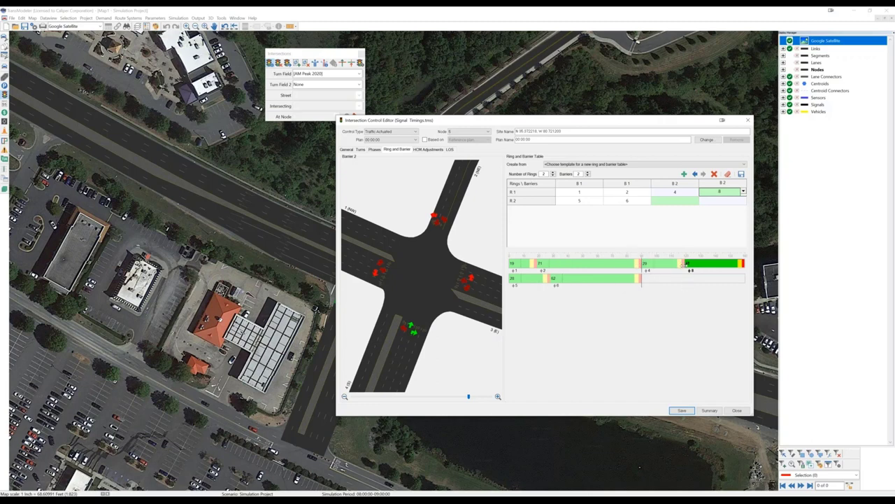
left_click_drag(684, 264, 700, 265)
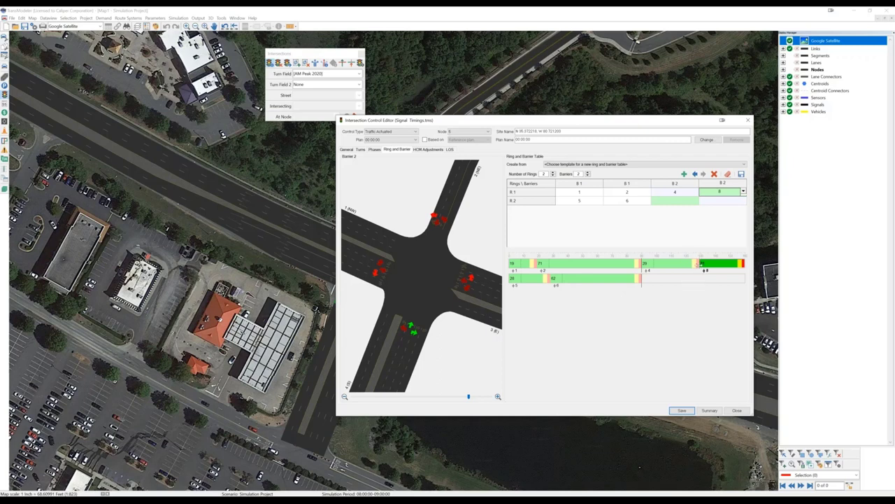
Make the intersection a coordinated signal in the phase settings and set its cycle length to 120 seconds
left_click(375, 150)
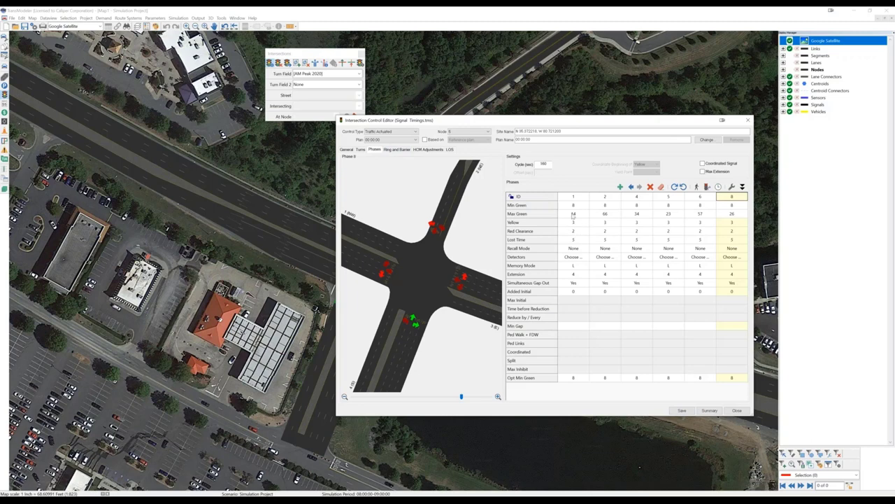
left_click(574, 215)
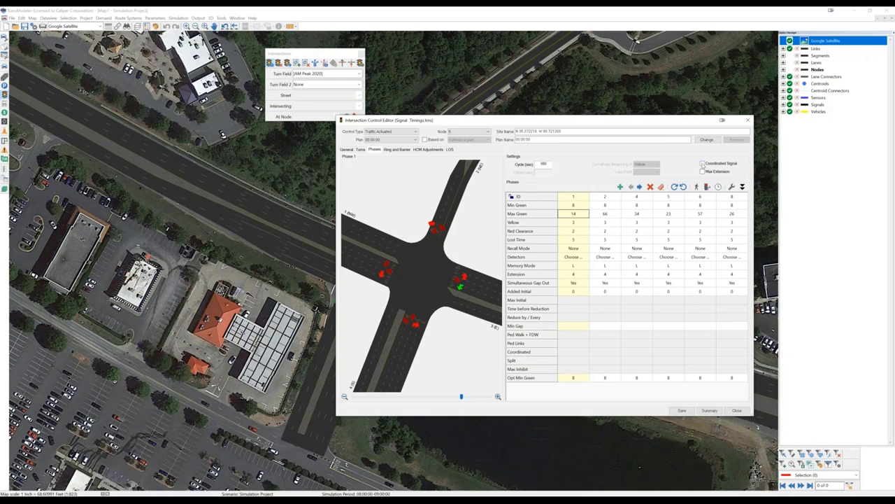
left_click(703, 163)
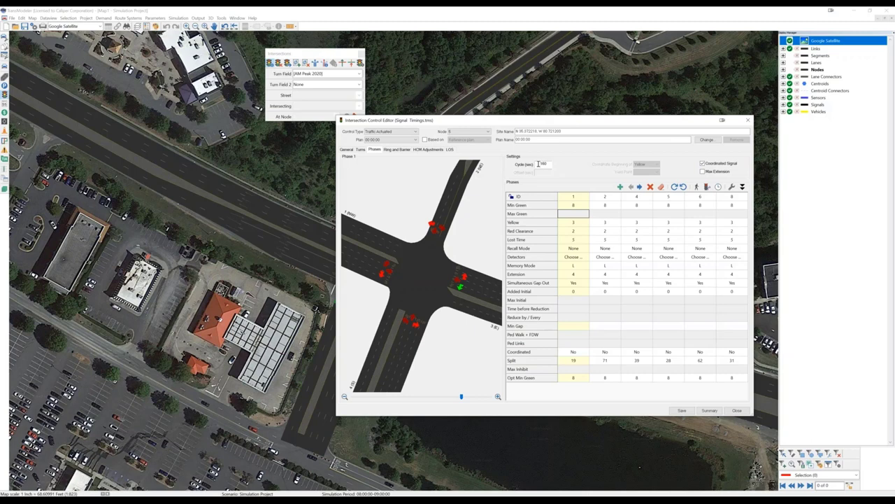
left_click_drag(538, 164, 546, 164)
type("120")
Go through phases 2, 4 and 8 and make the south approach's left turn green in phase 8
left_click(605, 198)
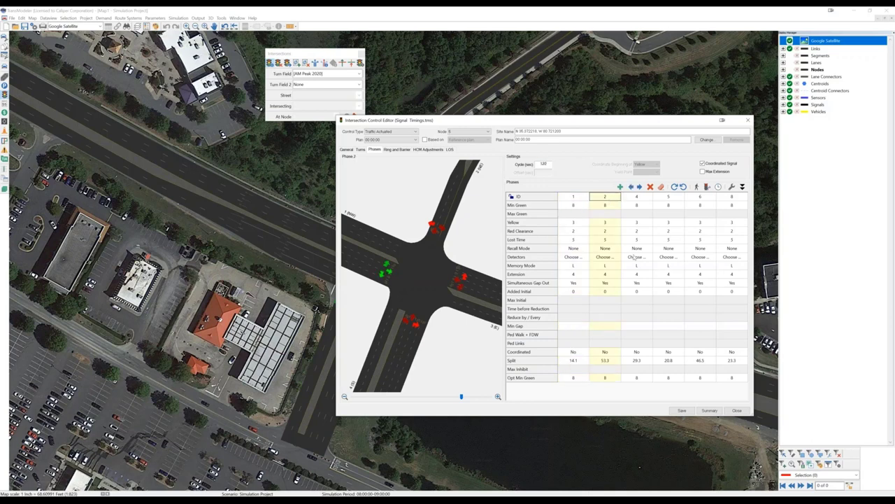
left_click(641, 198)
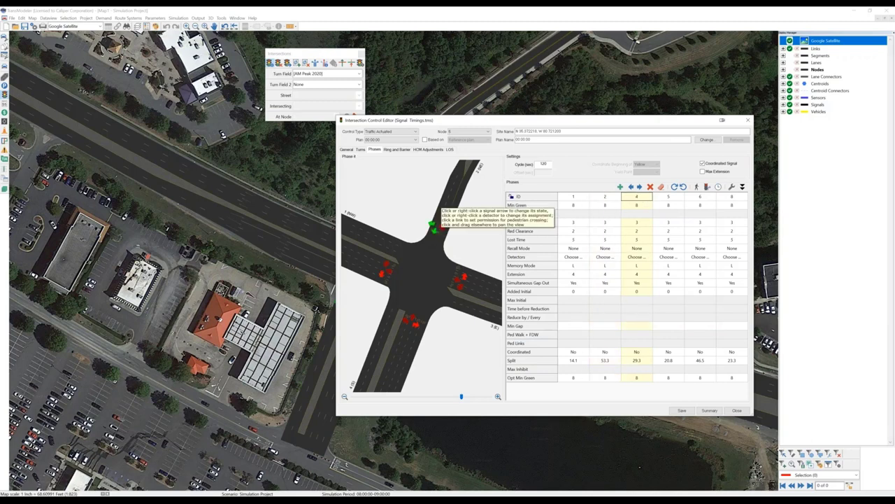
left_click(728, 198)
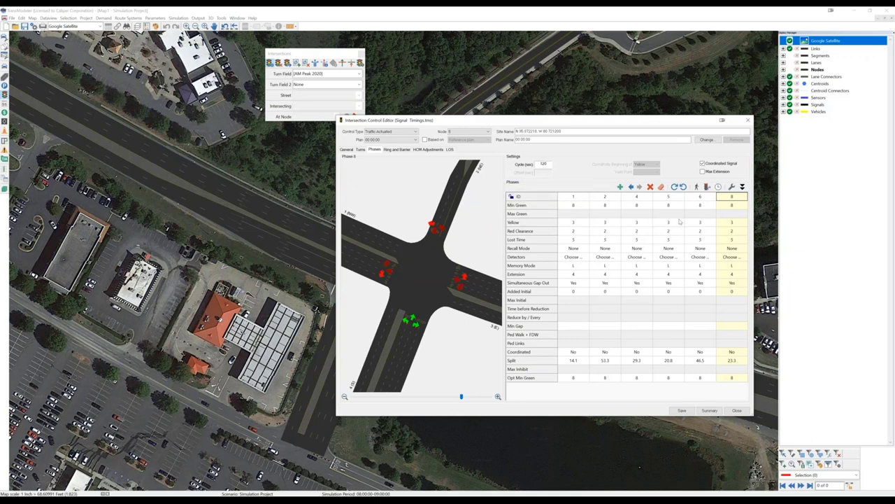
Set Coordinated to Yes for phases 2 and 6 of the signal plan
left_click(605, 353)
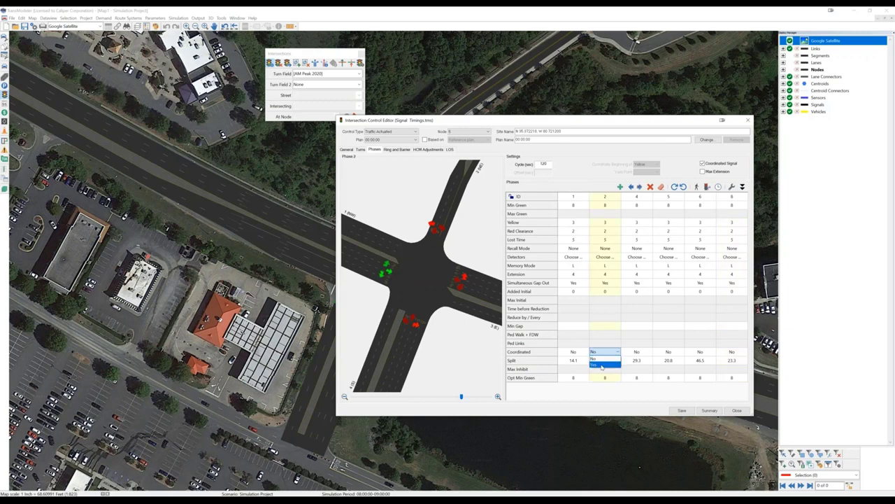
left_click(604, 362)
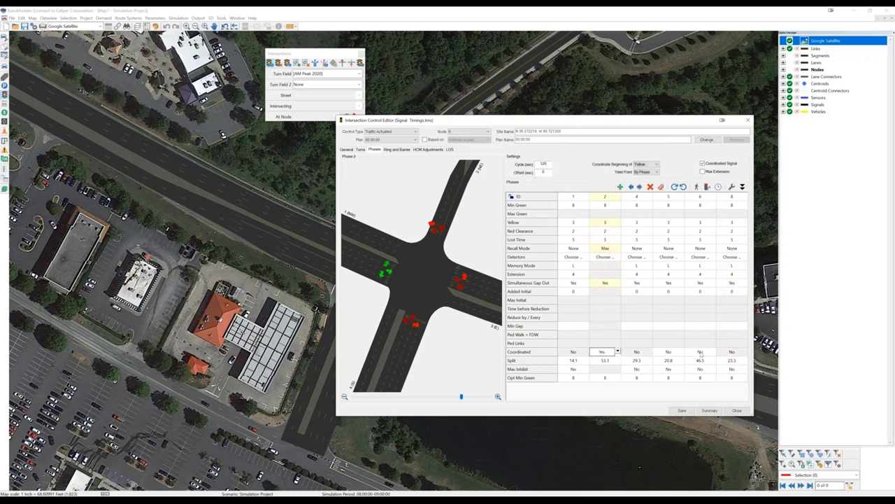
left_click(700, 353)
left_click(700, 363)
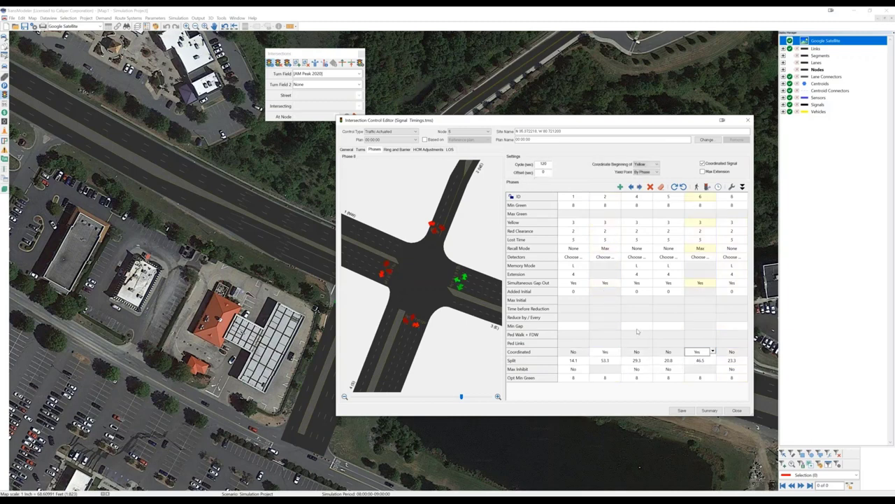
Check the offset and the available timing plans, then save the signal timings and close the intersection control editor
double_click(549, 171)
left_click(416, 140)
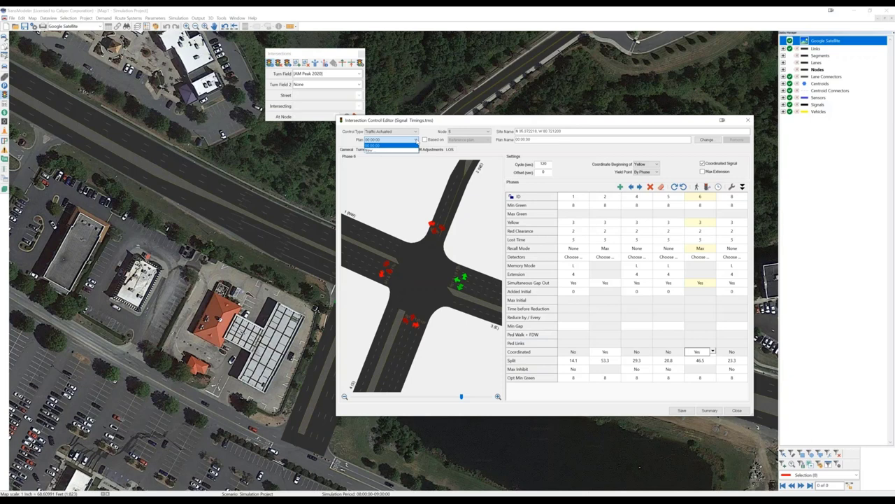
left_click(429, 121)
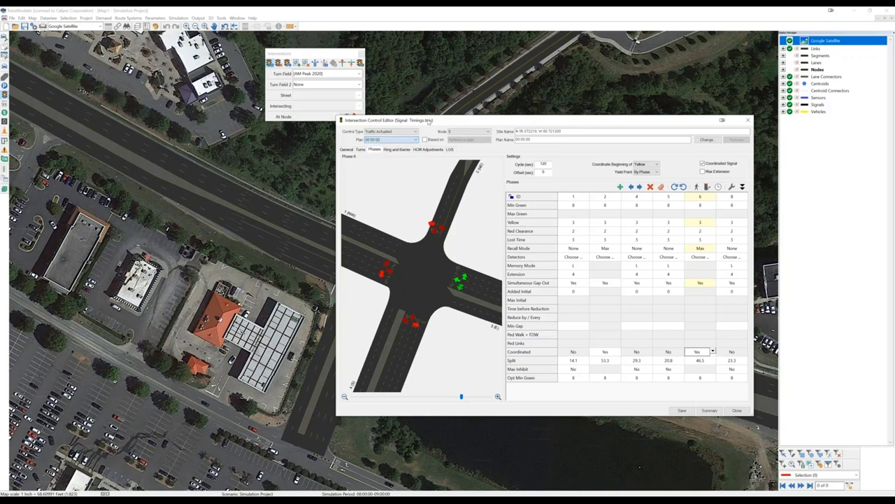
left_click(682, 411)
left_click(737, 411)
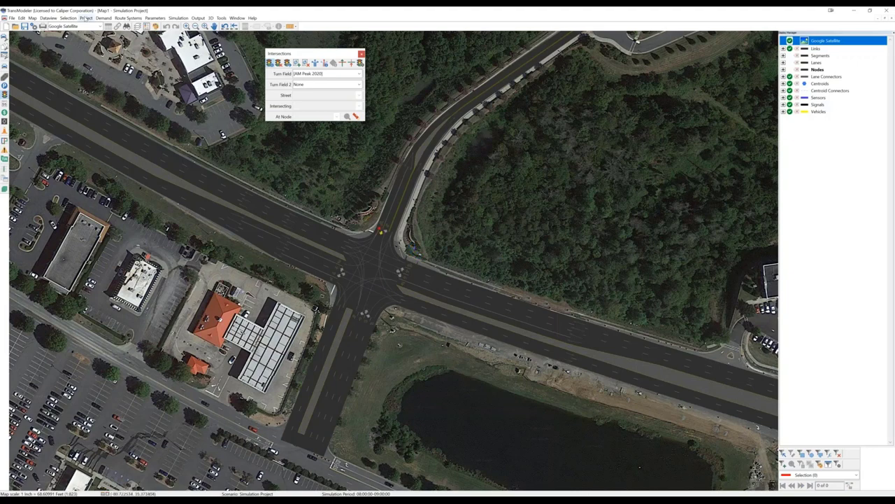
Update the simulation road network using the project's road editing commands
left_click(85, 18)
mouse_move(112, 56)
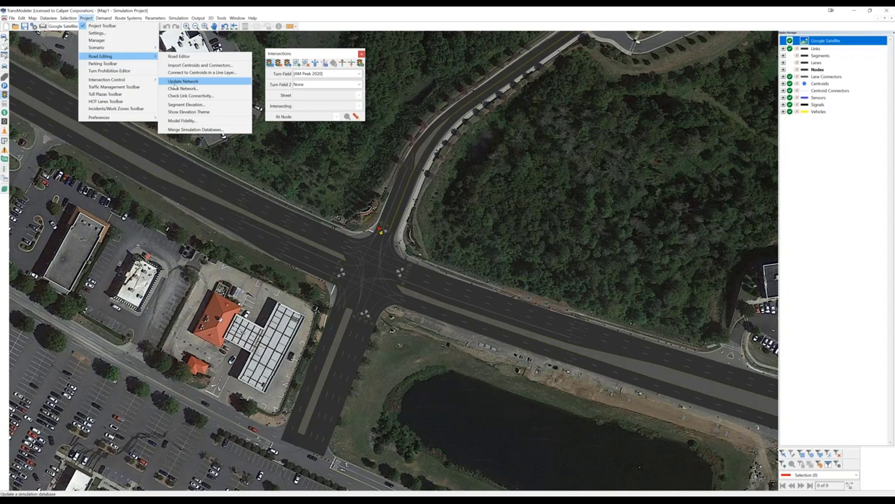
left_click(179, 81)
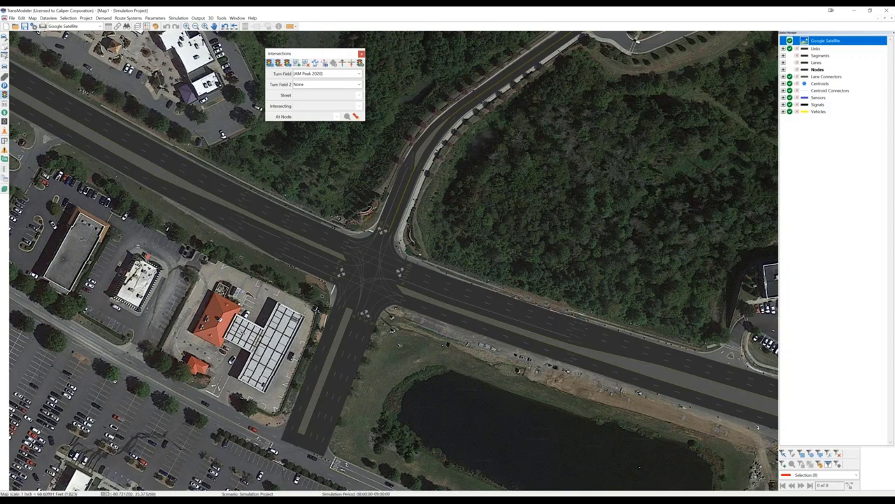
Examine the detector defaults of the intersections toolbar, including stopbar detector mode and lengths and the advance detector's setback distance
left_click(360, 63)
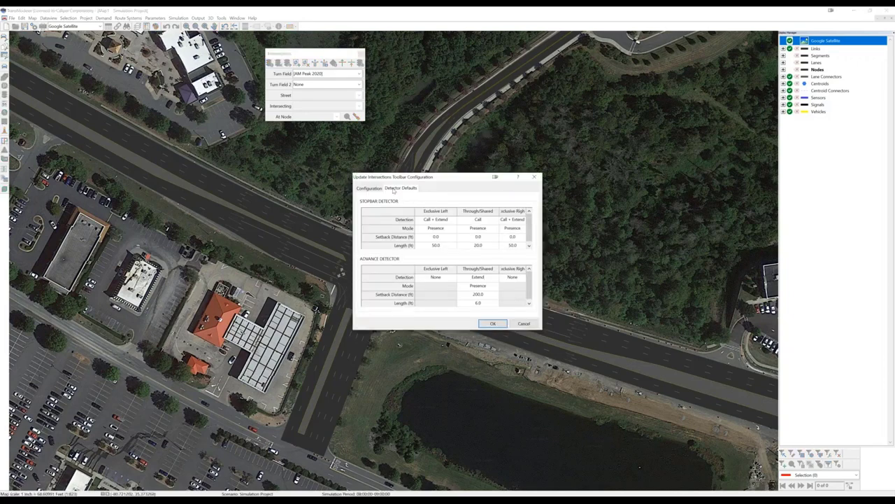
left_click_drag(389, 177, 510, 153)
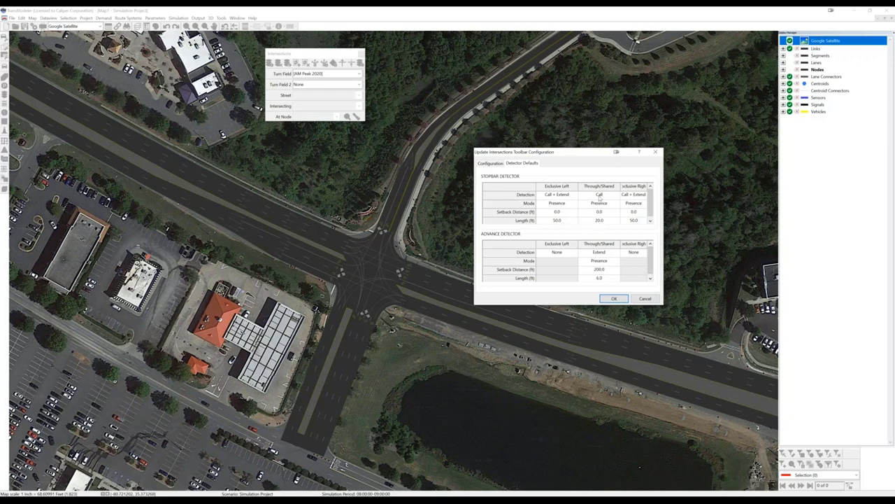
left_click(556, 202)
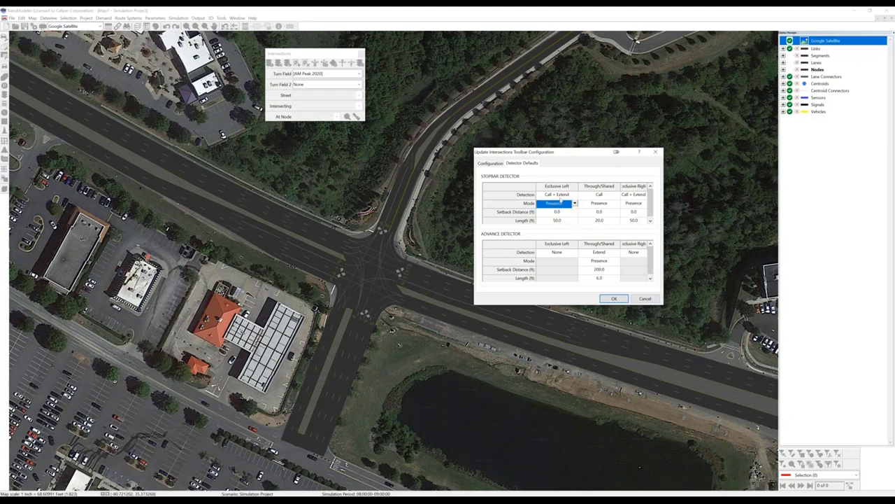
left_click(562, 220)
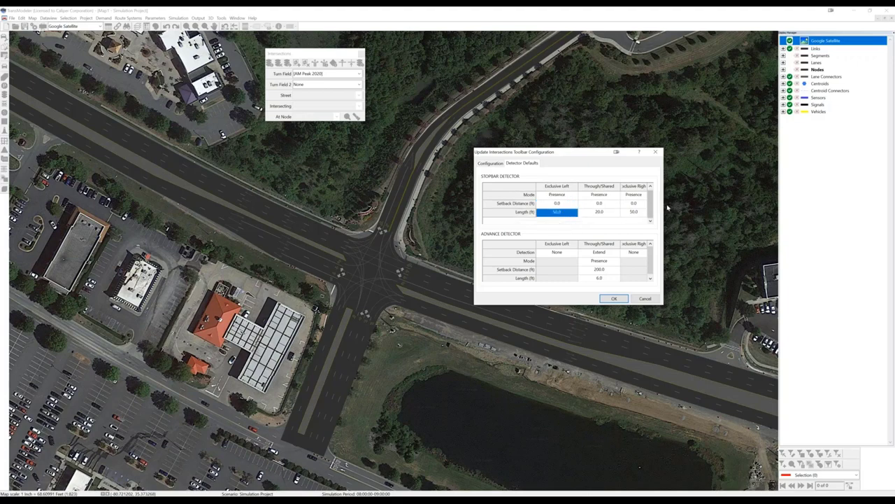
left_click(598, 214)
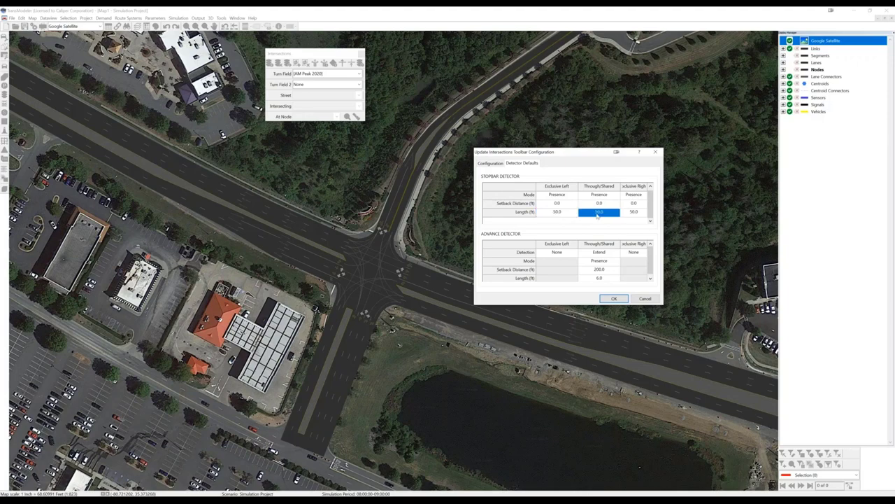
left_click(597, 269)
left_click(597, 270)
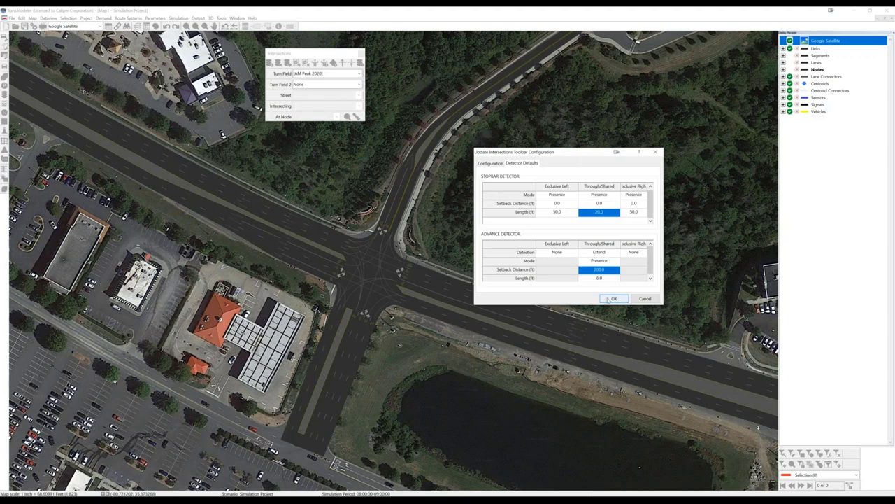
Accept the detector defaults, then add and assign detectors for all phases at the arterial intersection
left_click(610, 299)
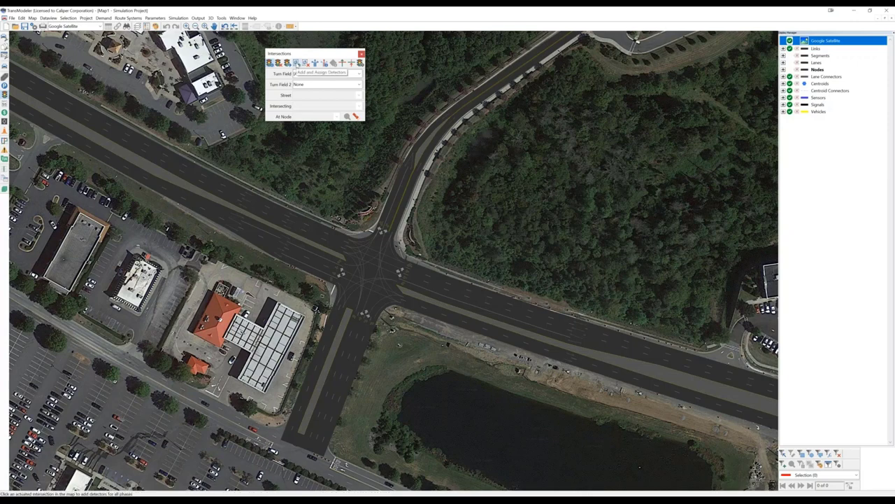
left_click(296, 63)
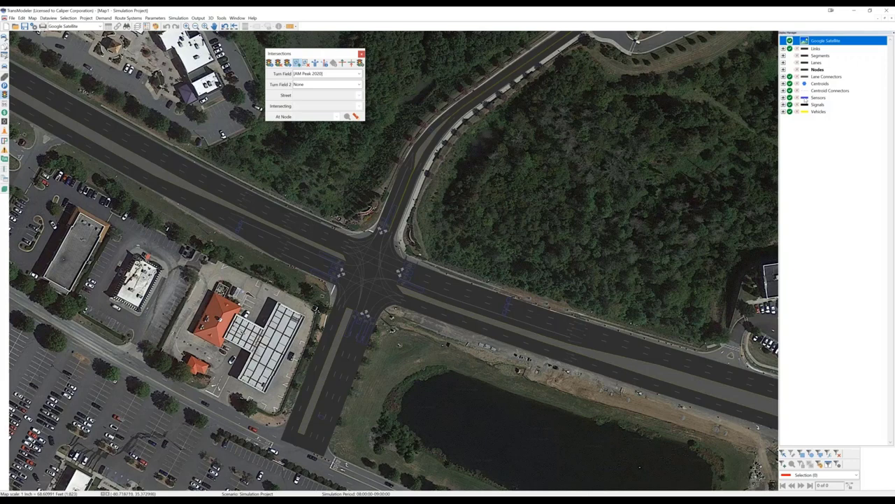
Style the Sensors layer with a solid fill in yellow-orange
left_click(804, 98)
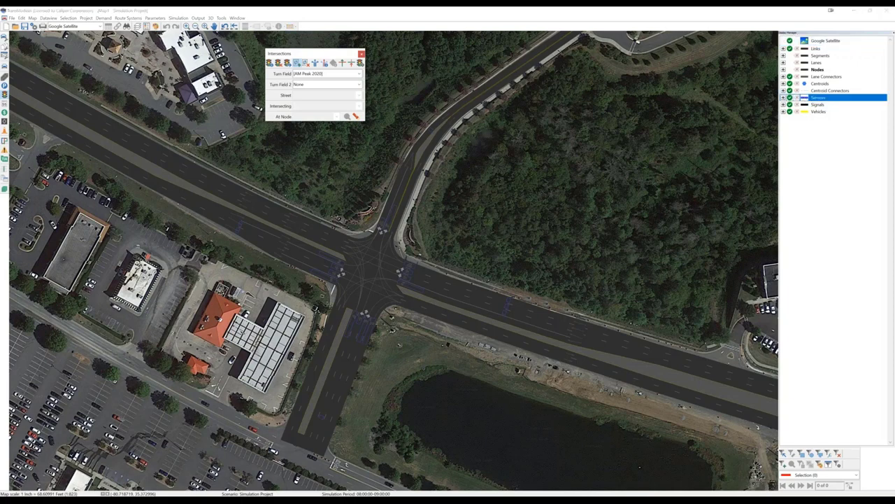
double_click(818, 98)
left_click(437, 209)
scroll(423, 259, "up", 4)
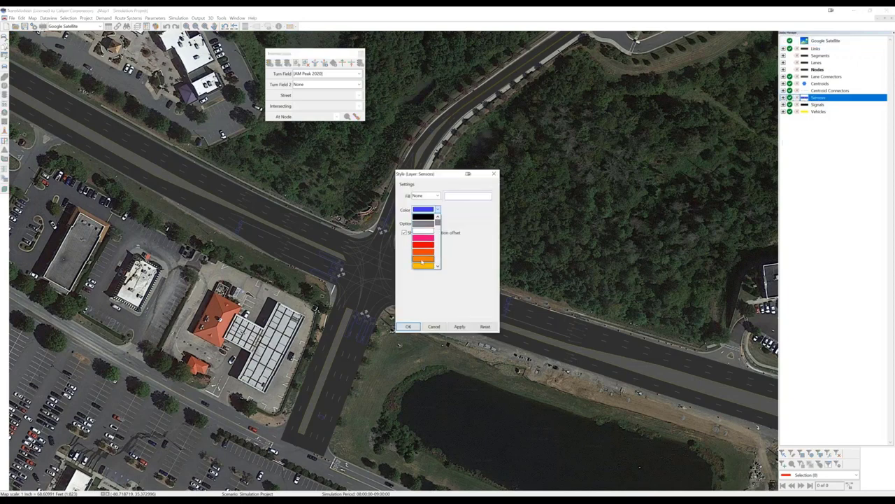
left_click(423, 264)
left_click(437, 195)
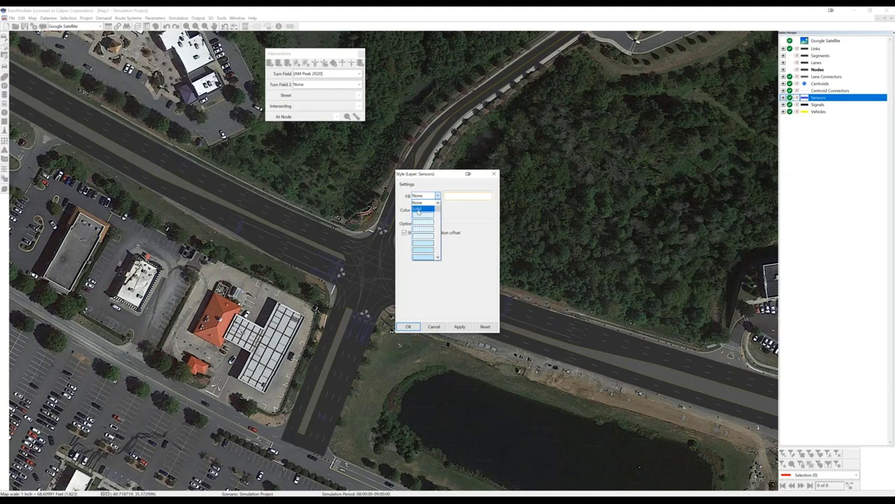
left_click(418, 209)
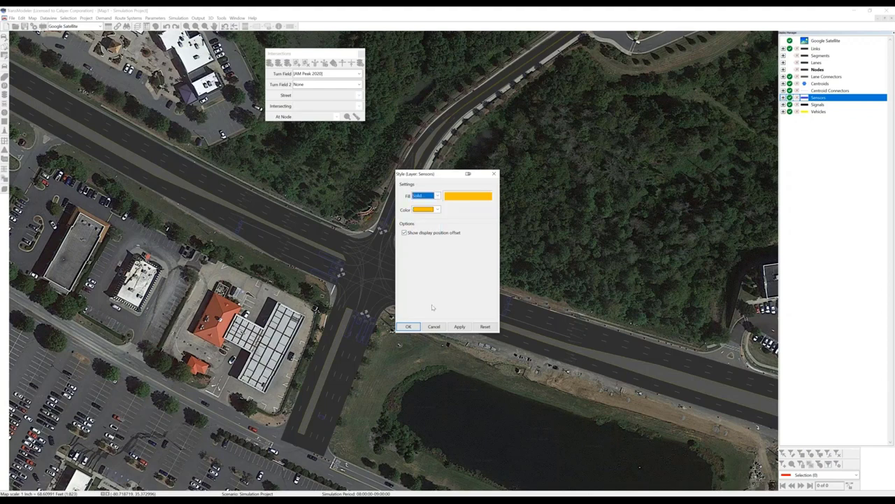
left_click(409, 327)
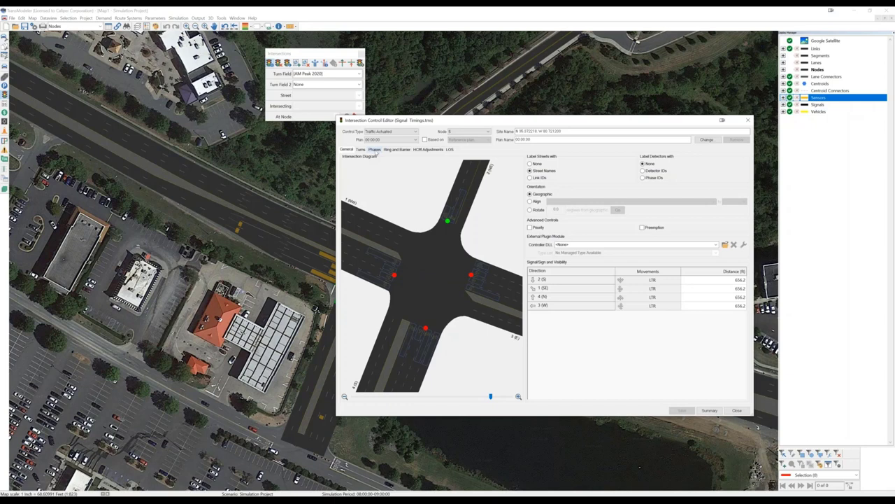
Review the detectors assigned to phases 1 and 2, including the call and extension settings of phase 2's stopbar detector
left_click(375, 150)
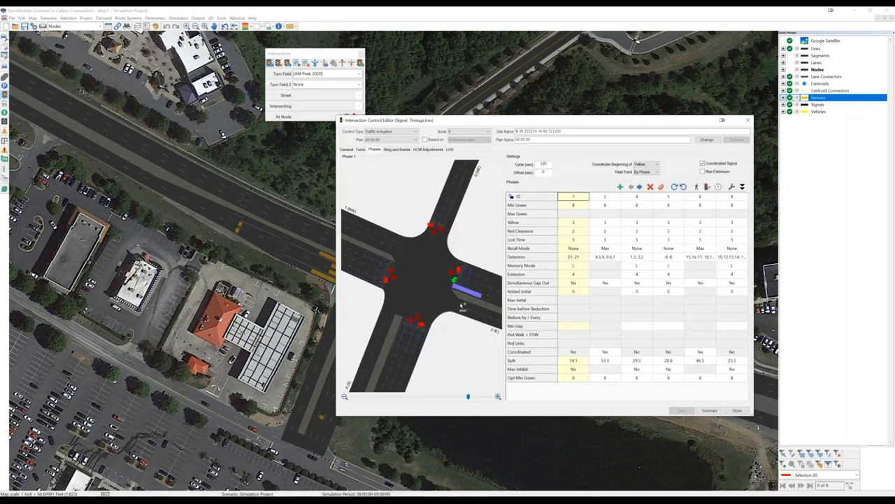
left_click_drag(472, 249, 456, 239)
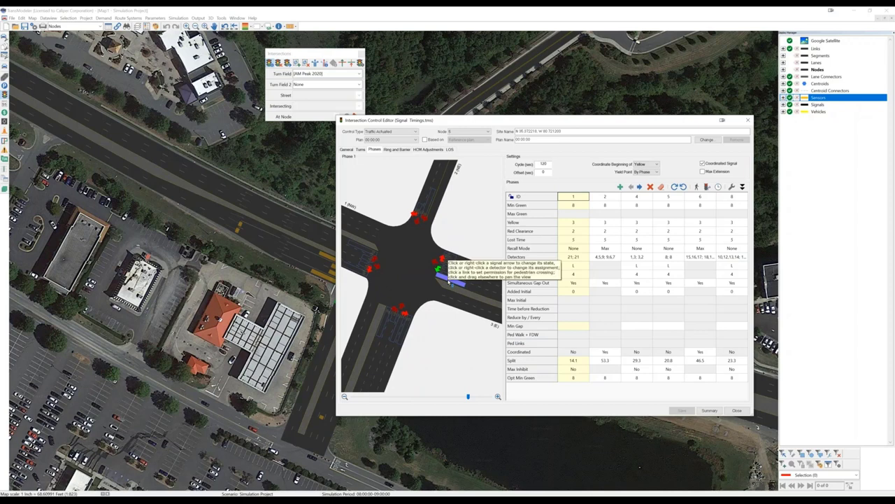
key("Right")
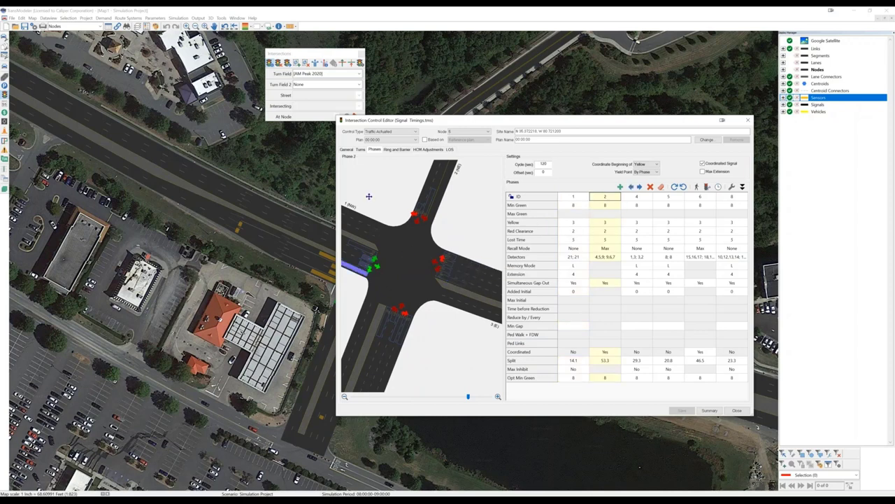
scroll(369, 197, "up", 5)
left_click_drag(472, 211, 469, 272)
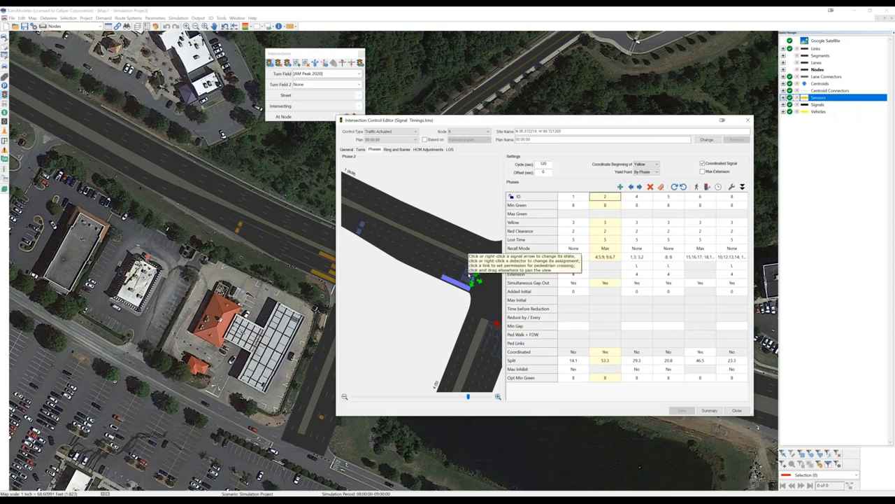
left_click(470, 275)
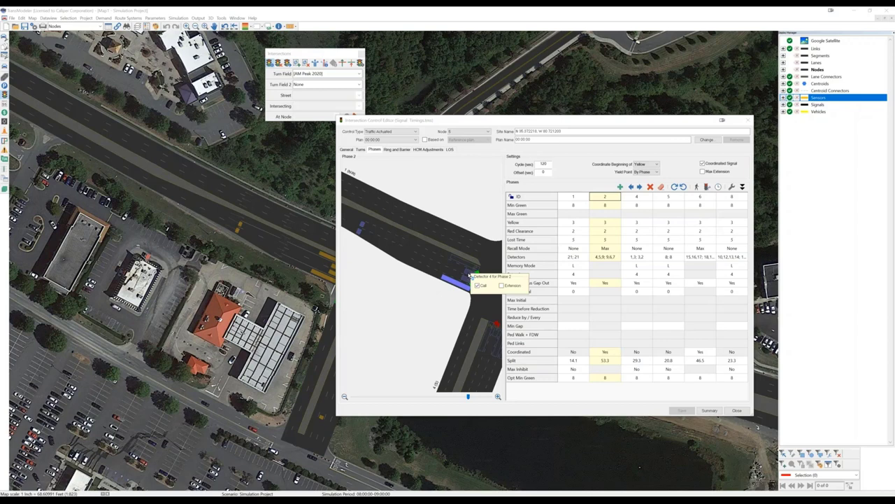
left_click(362, 226)
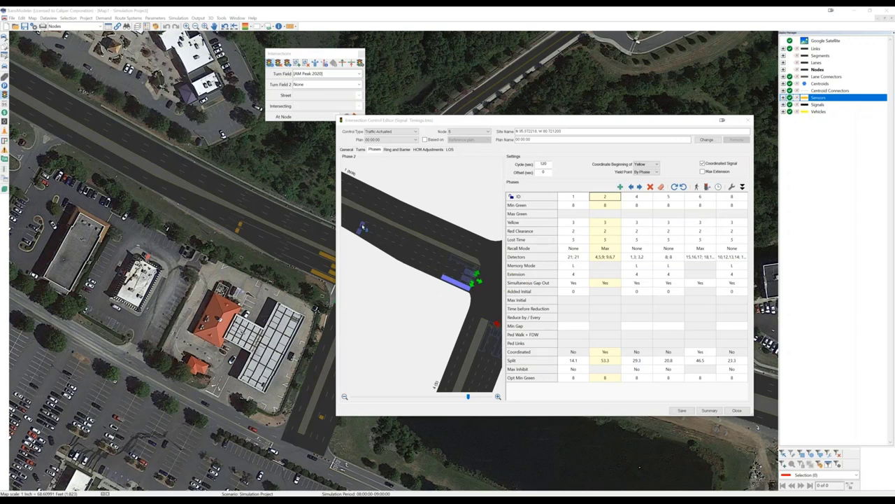
Check the advance detector on phase 2 and the detector settings of phase 5, then save and close the intersection control
left_click(362, 226)
left_click(676, 200)
mouse_move(459, 260)
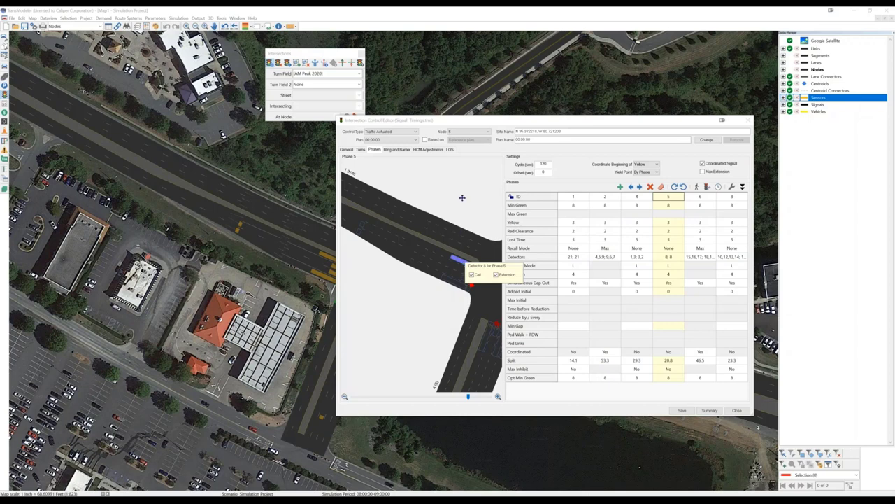
left_click(683, 411)
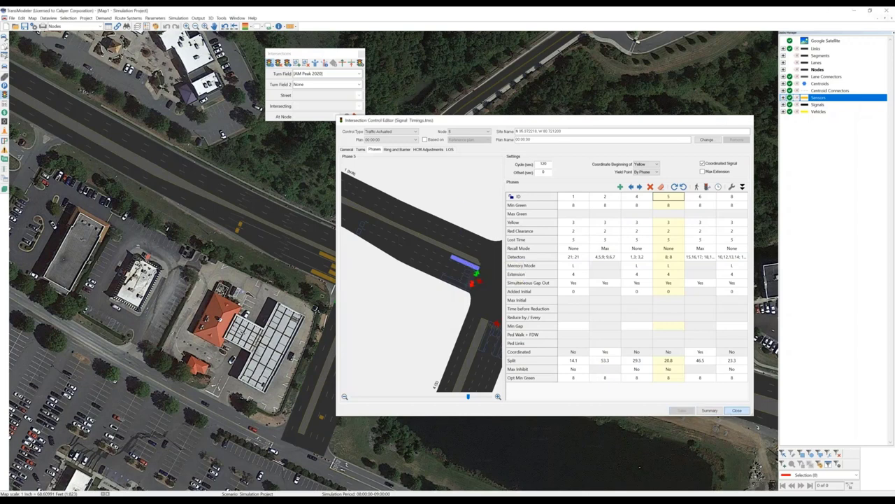
left_click(737, 411)
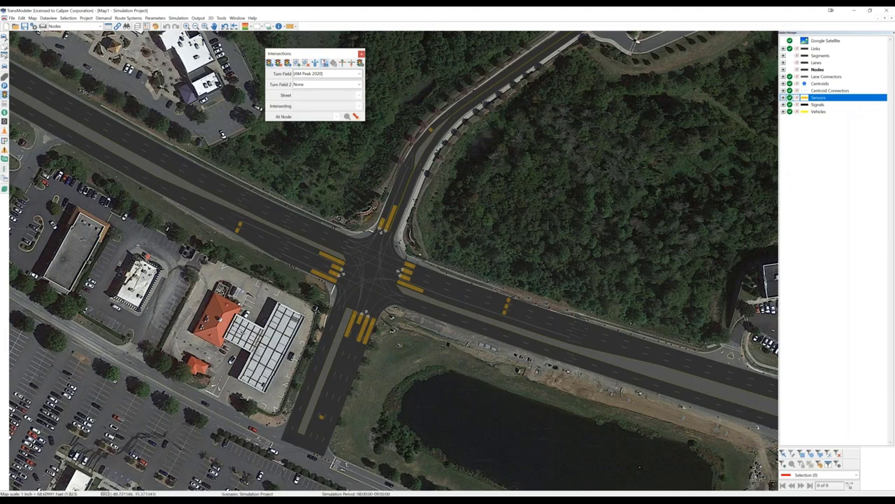
With AM Peak 2020 as the turn field, enter the intersection's approach 4 volumes: 235 to 1, 45 to 2 and 60 to 3
left_click(318, 74)
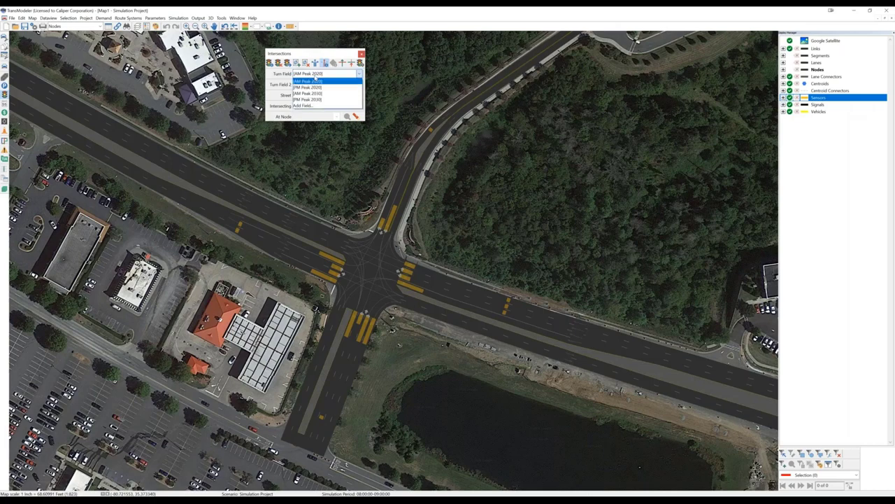
key("Return")
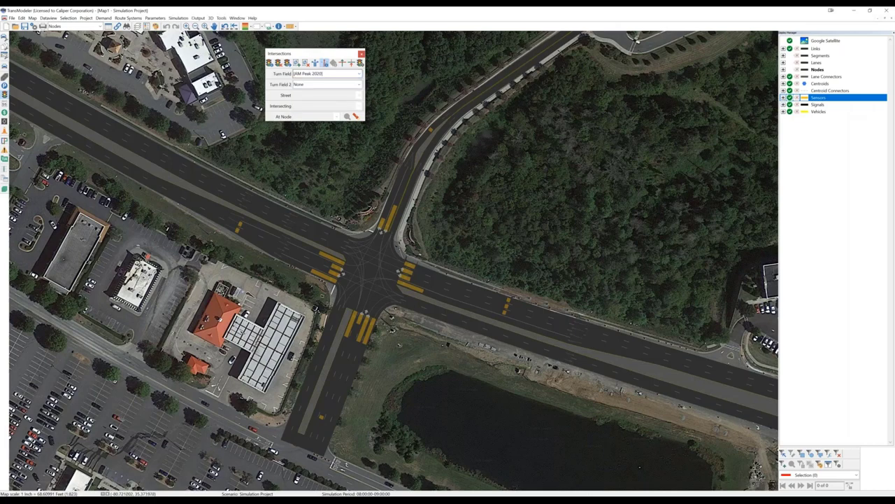
left_click(378, 280)
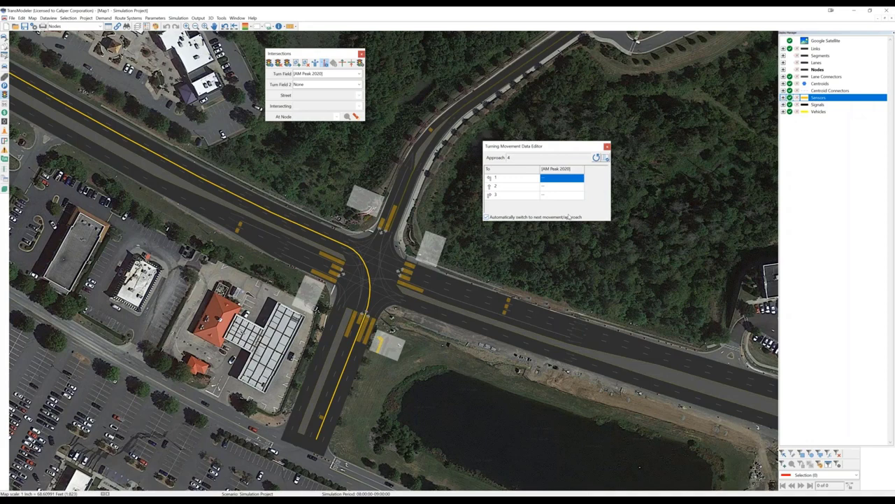
type("235")
key("Return")
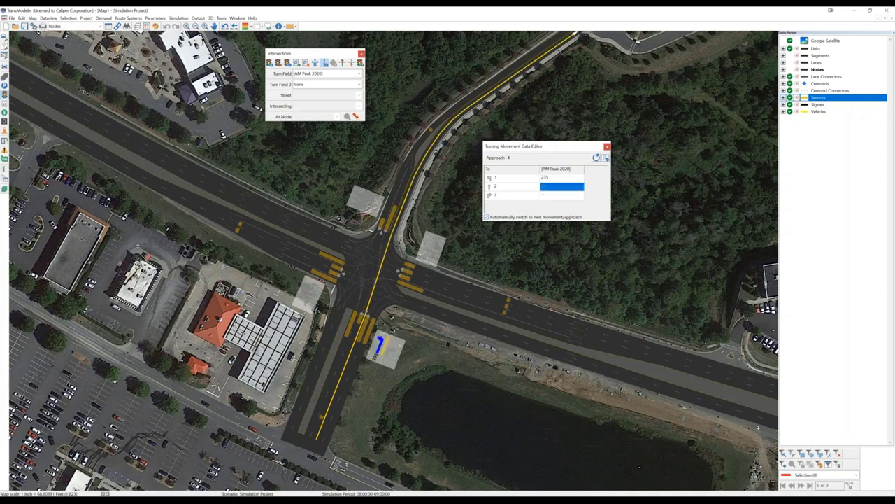
type("45")
key("Return")
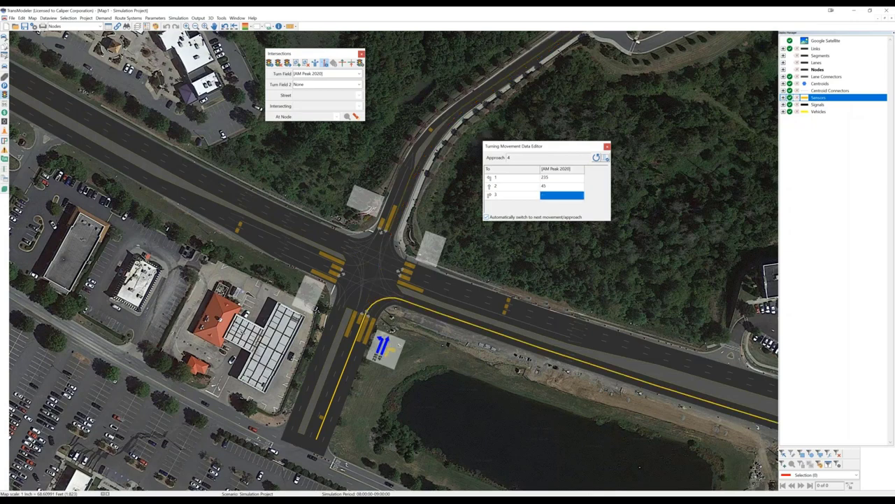
type("60")
key("Return")
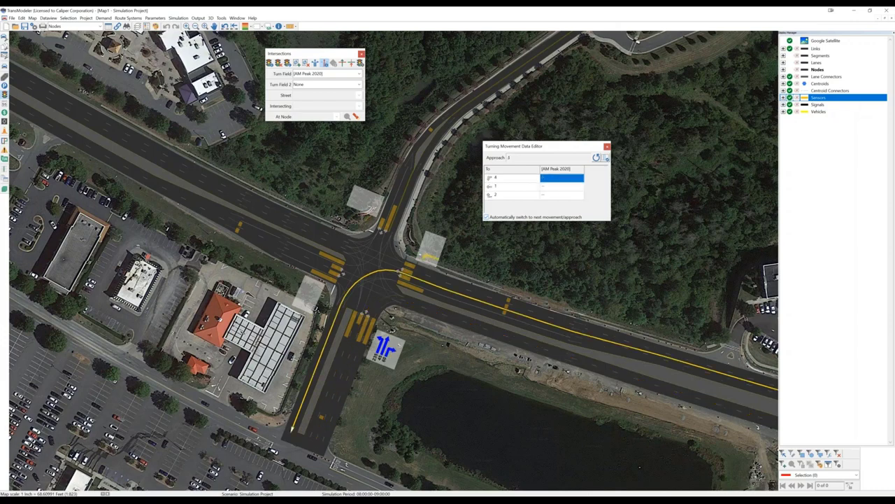
Enter the AM Peak 2020 volumes for approach 3: 305 to 4, 985 to 1 and 115 to 2
type("305")
key("Return")
type("985")
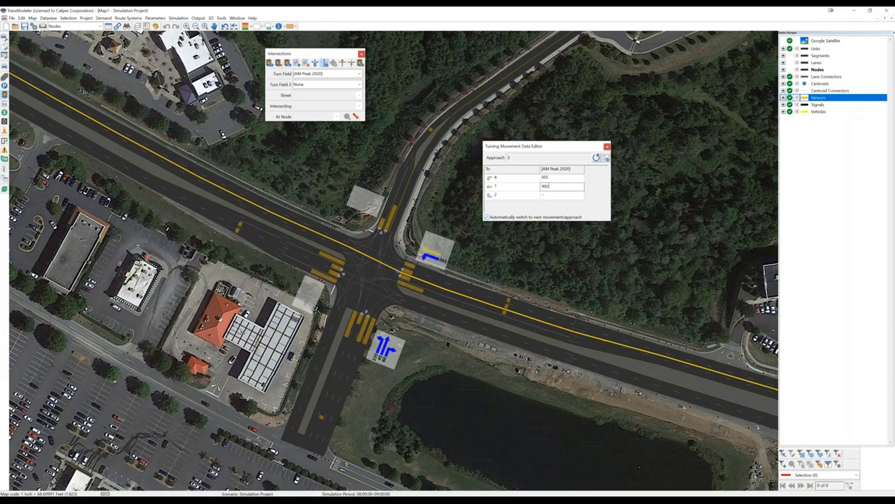
key("Return")
type("111")
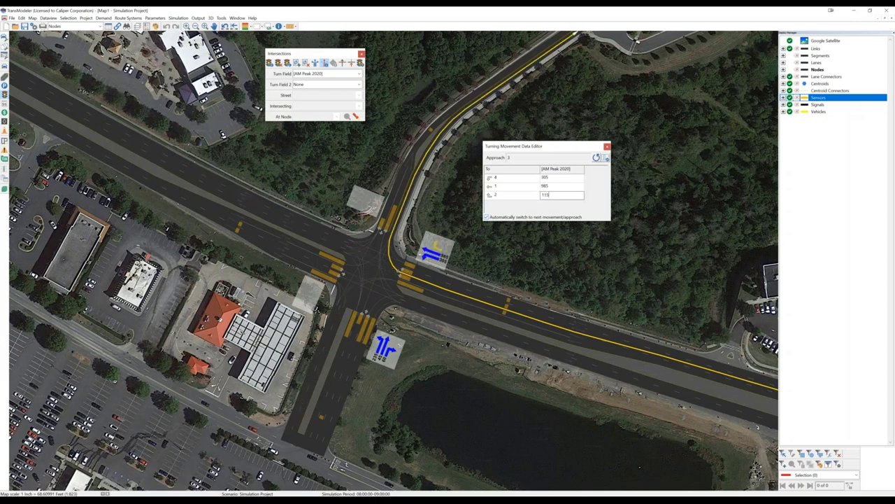
key("Return")
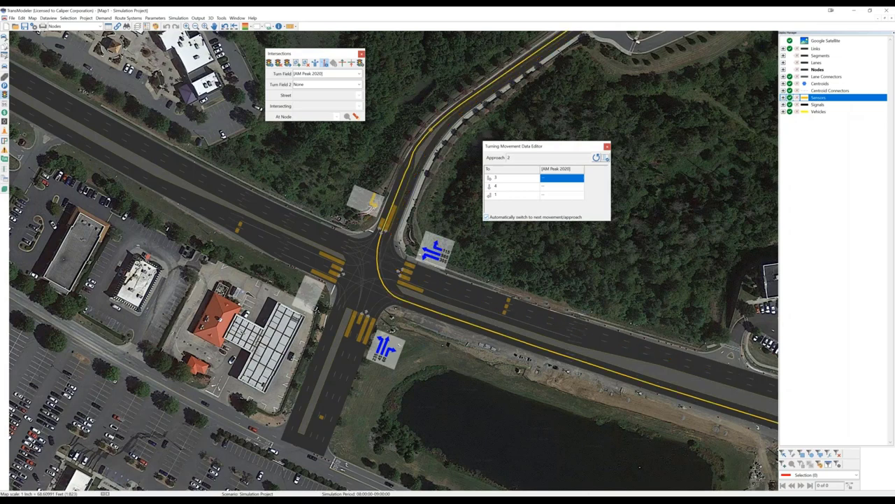
Enter the AM Peak 2020 volumes for approach 2: 65 to 3, 15 to 4 and 125 to 1
type("65")
key("Return")
type("11")
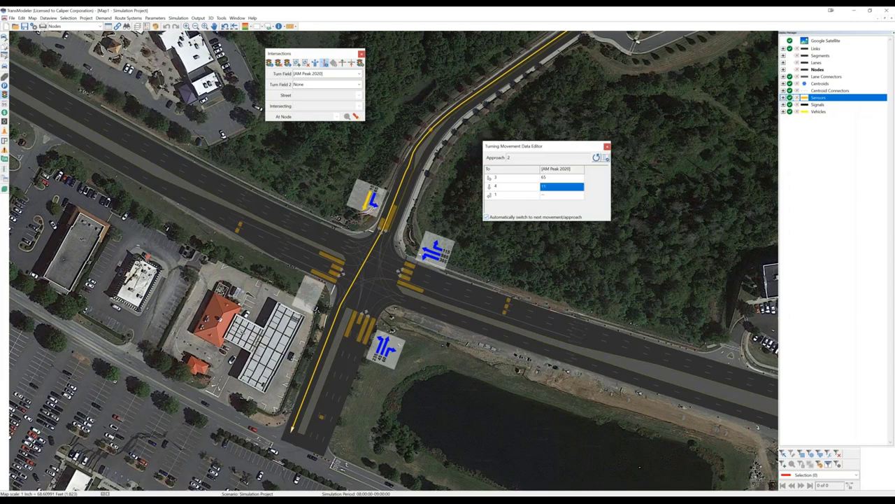
key("BackSpace")
type("5")
key("Return")
type("125")
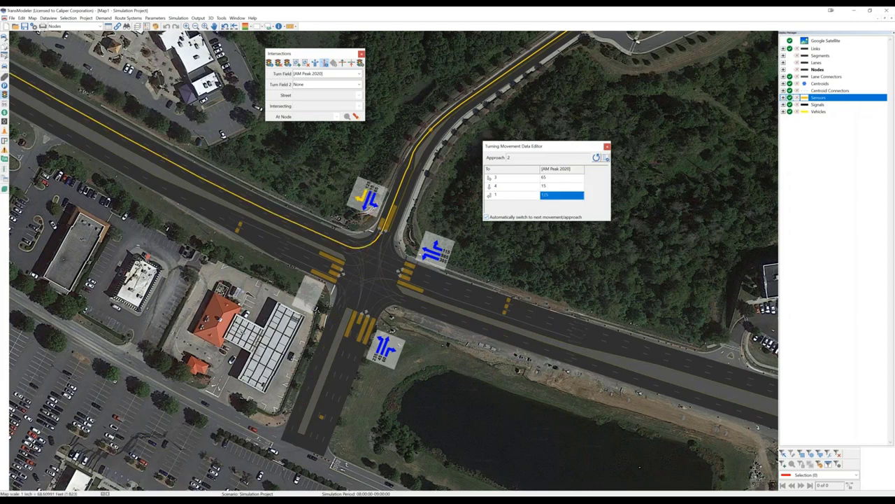
key("Return")
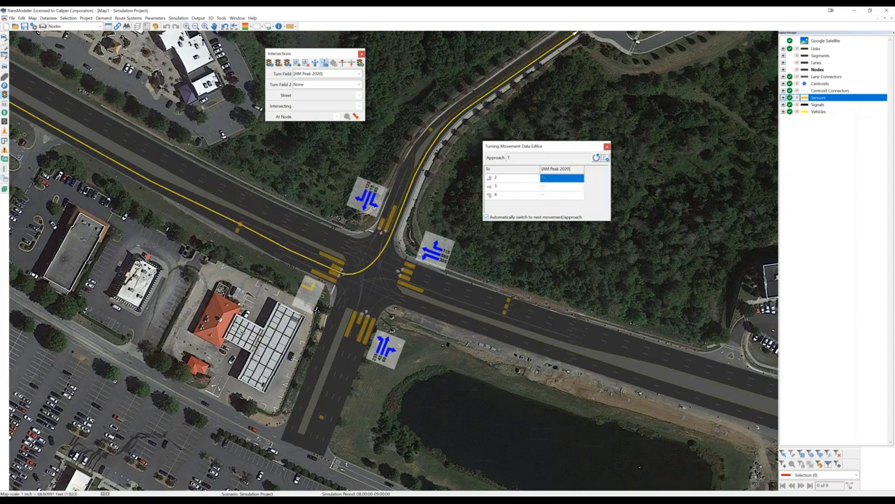
Enter the AM Peak 2020 volumes for approach 1: 135 to 2, 600 to 3 and 225 to 4
type("115")
key("Return")
type("600")
key("Return")
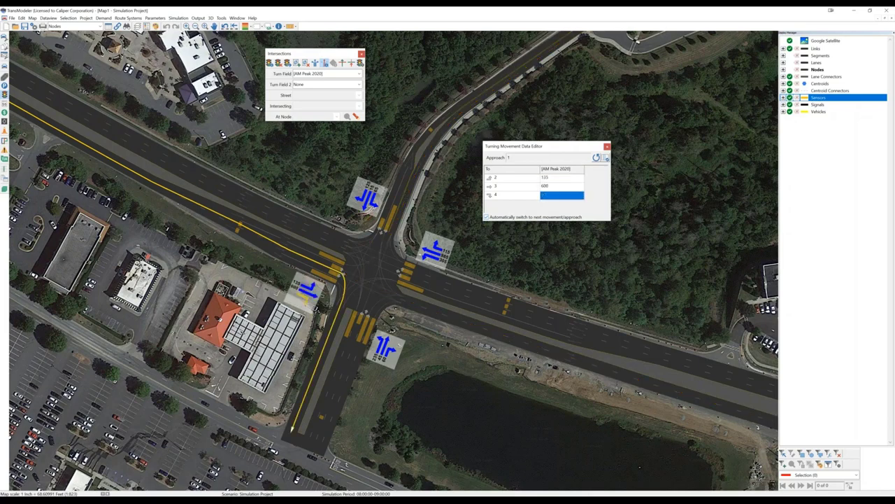
type("225")
key("Return")
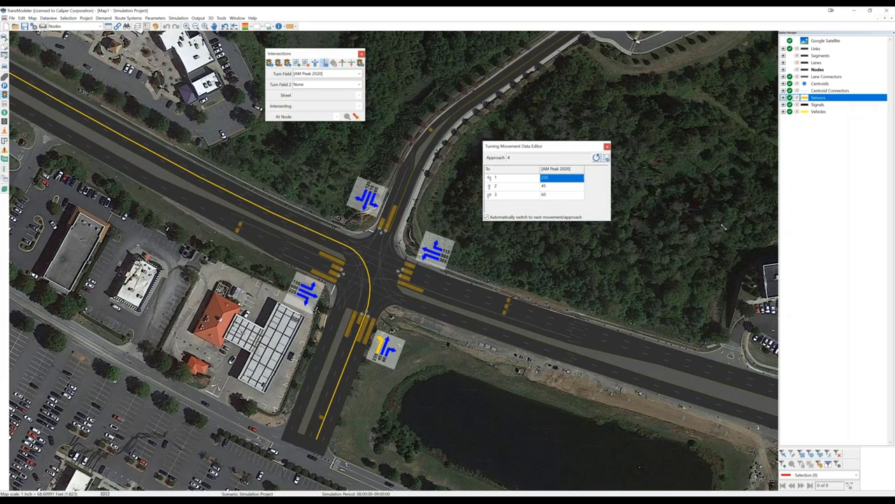
Widen the turning movement editor, add the PM Peak 2020, AM Peak 2030 and PM Peak 2030 fields, and close it
left_click_drag(610, 220, 729, 224)
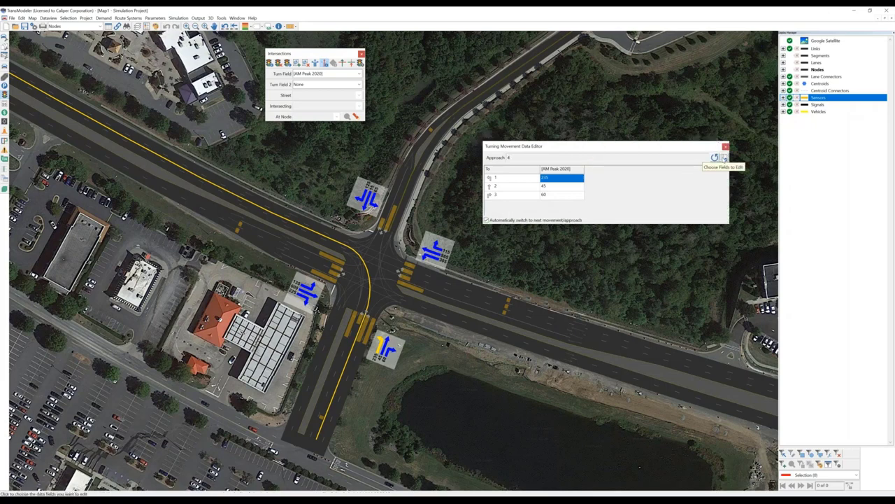
left_click(715, 158)
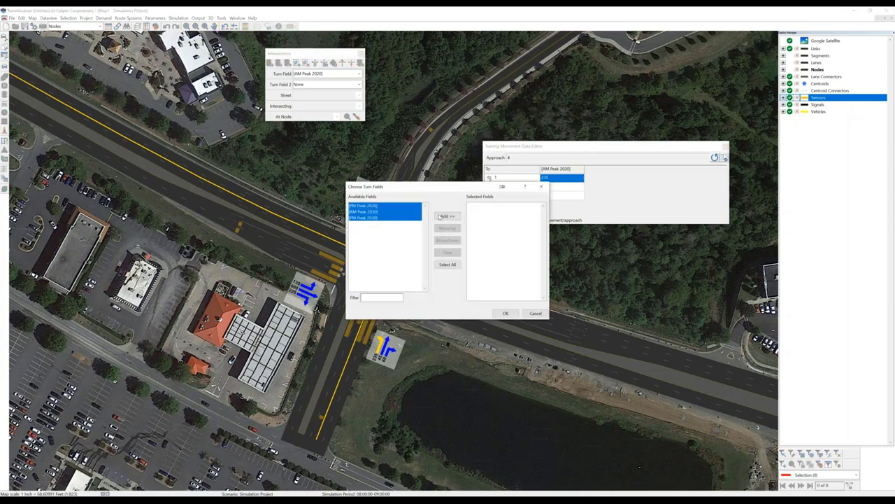
left_click(448, 216)
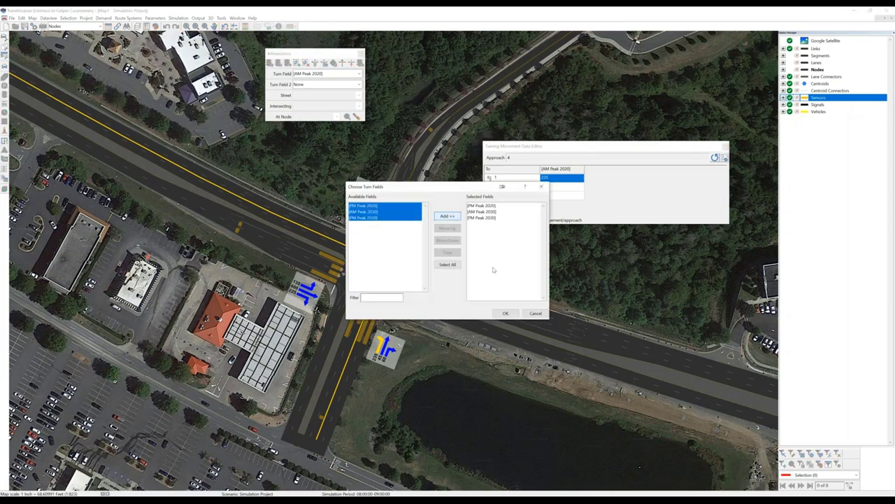
left_click(505, 313)
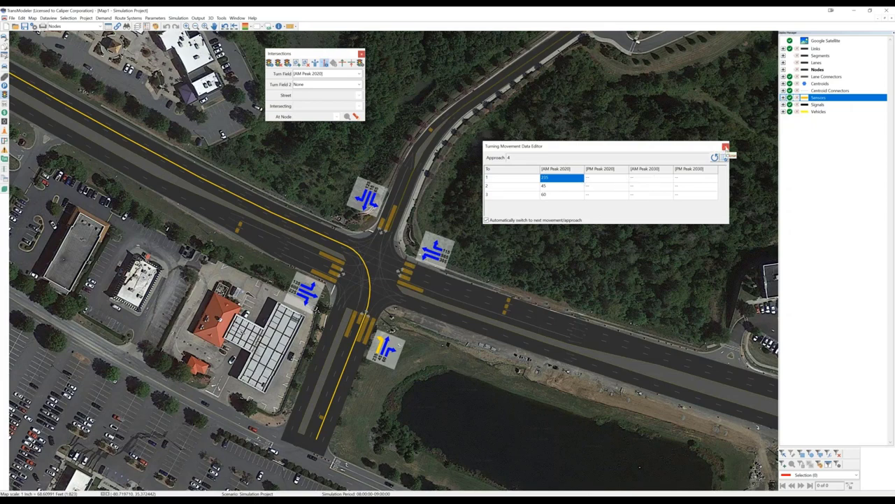
left_click(726, 147)
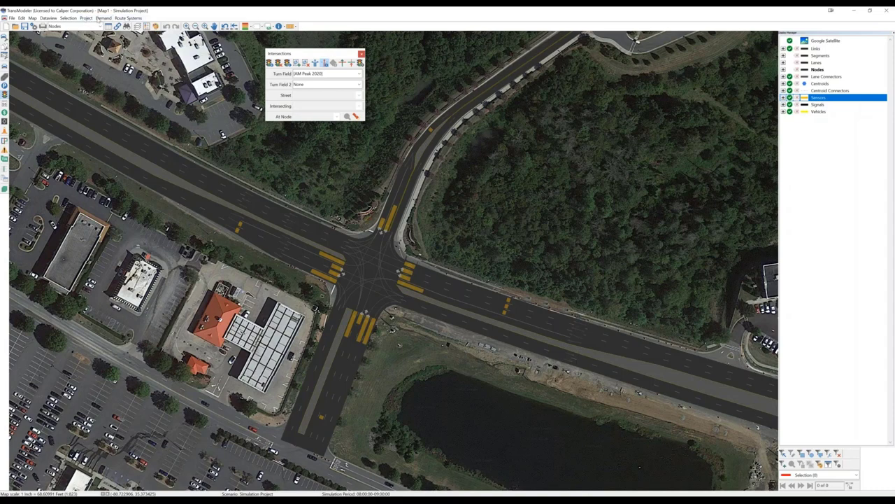
left_click(104, 18)
mouse_move(126, 33)
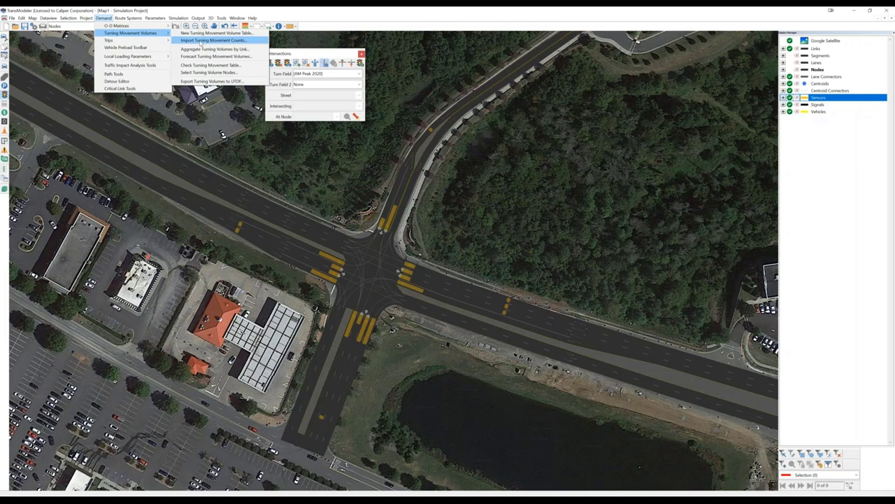
left_click(210, 40)
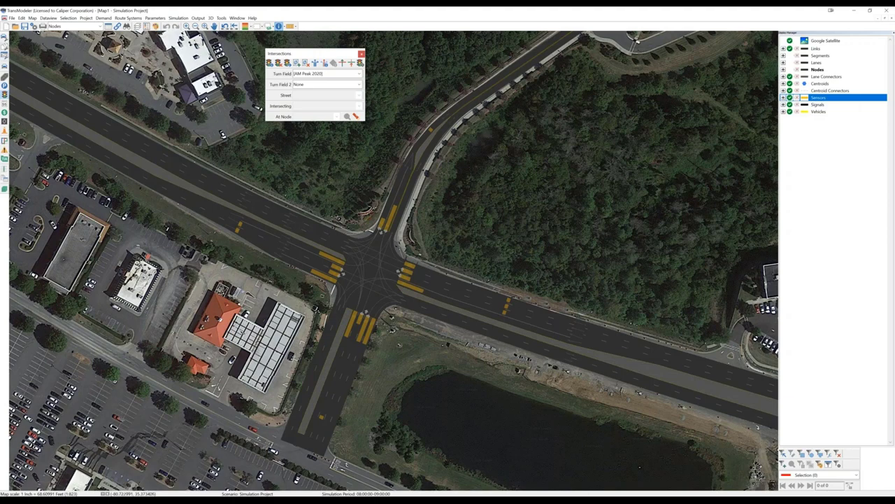
Make Links the working layer and open the link info for both links of the main road through the intersection
left_click(63, 26)
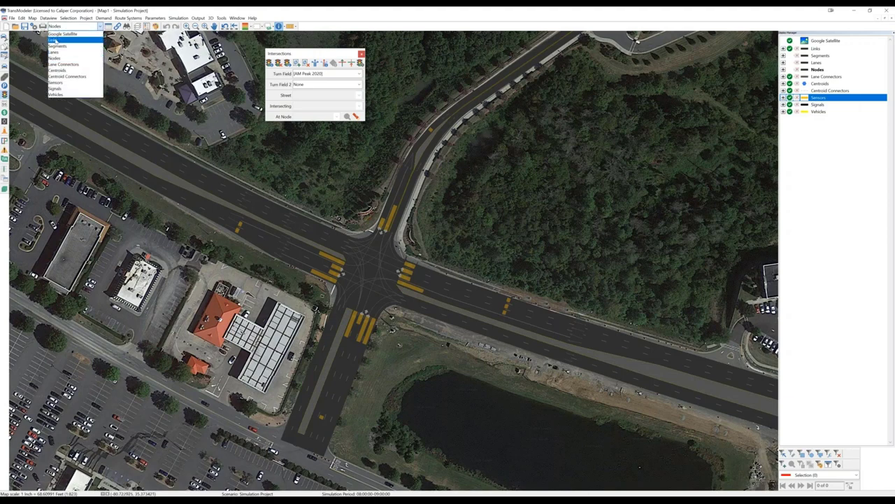
left_click(53, 39)
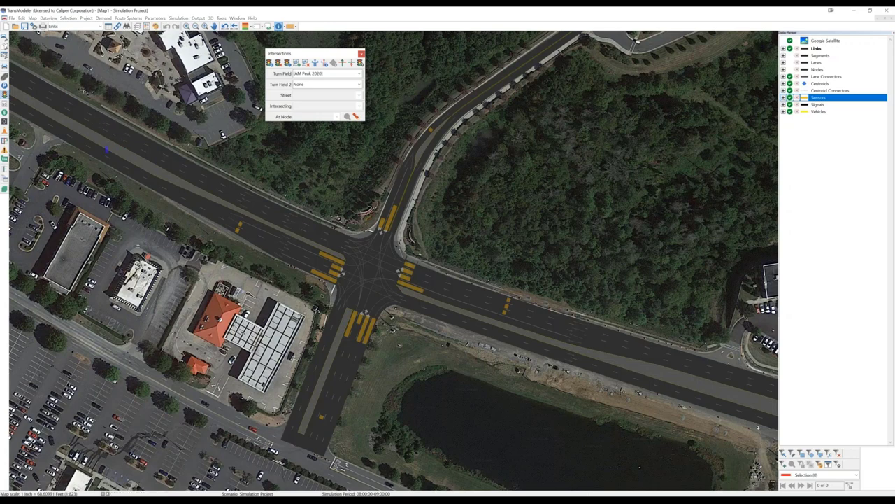
left_click(352, 221)
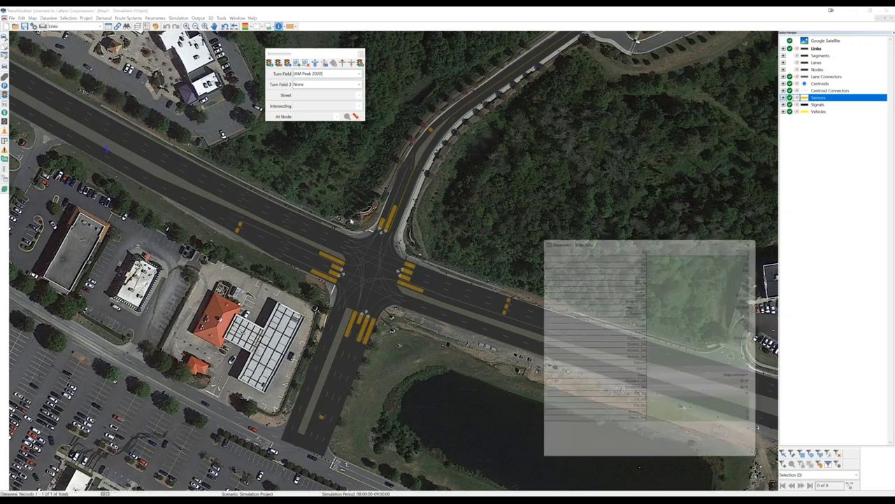
left_click_drag(645, 250, 585, 251)
left_click_drag(641, 252, 633, 252)
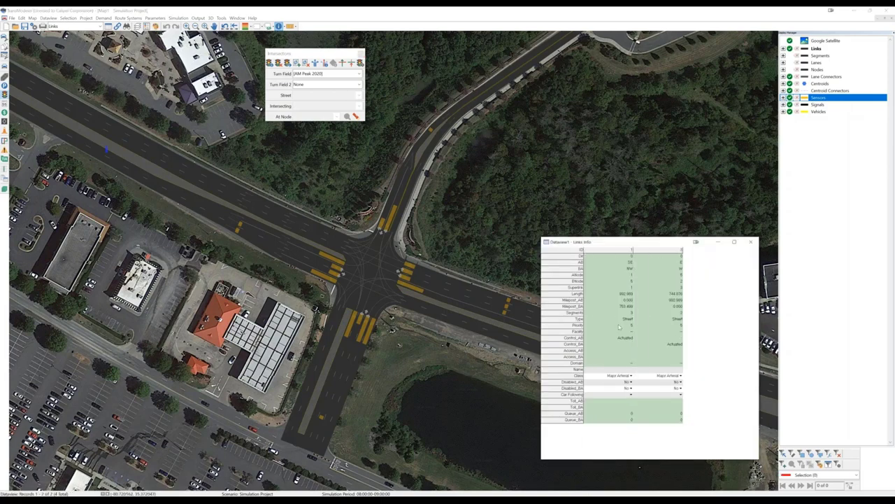
Name both main road links Concord Mills Blvd
left_click(597, 372)
type("Cond")
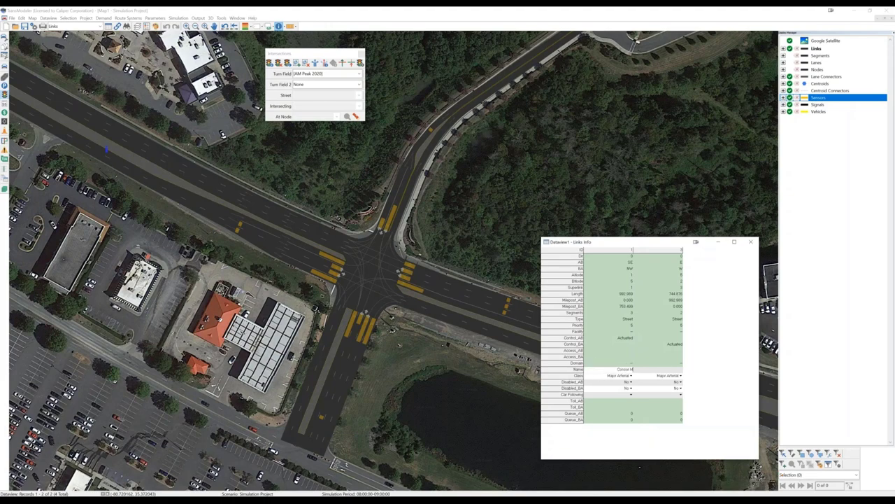
type("ord Mills Blvd")
left_click(608, 357)
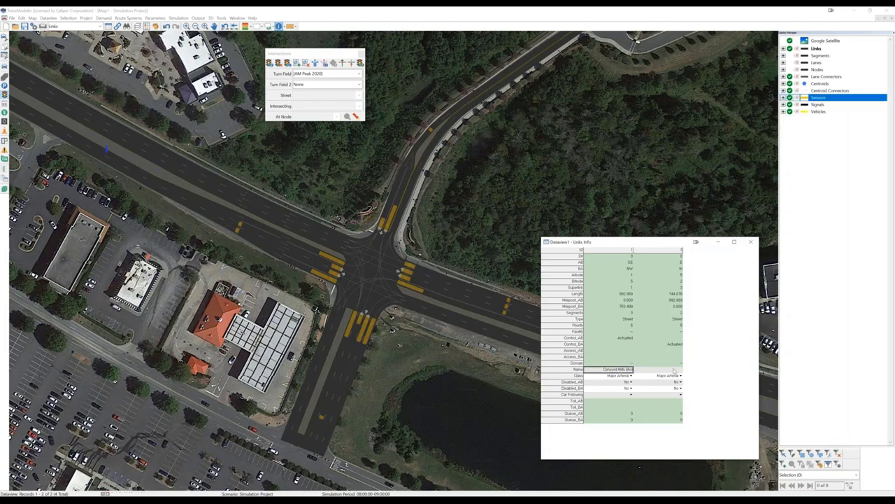
left_click(658, 333)
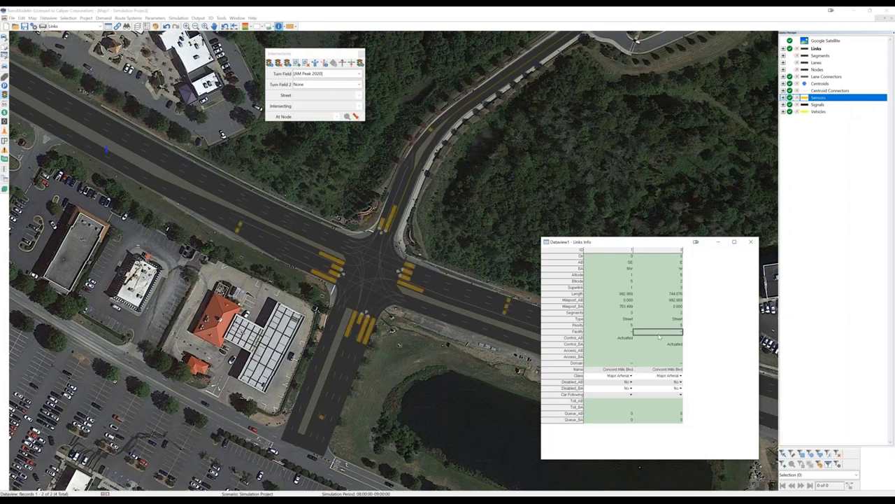
Name the side street link north of the intersection Bailey Way
left_click(410, 169)
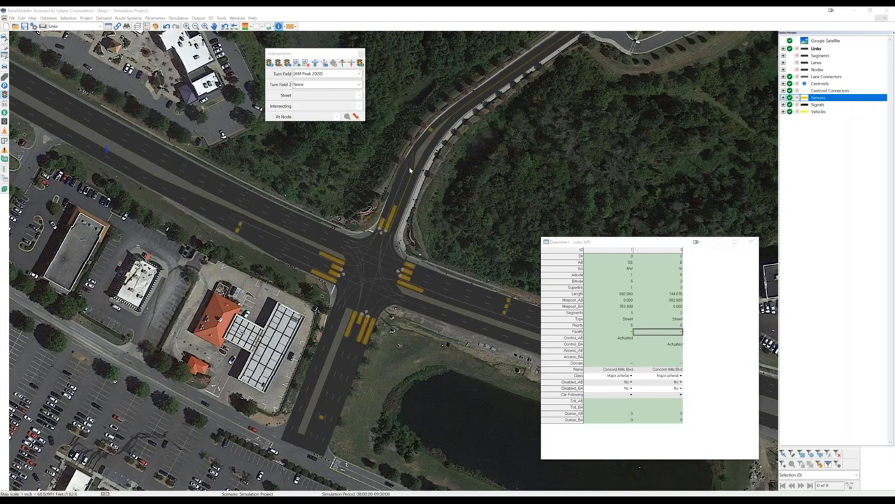
left_click(596, 370)
type("Bailey Way")
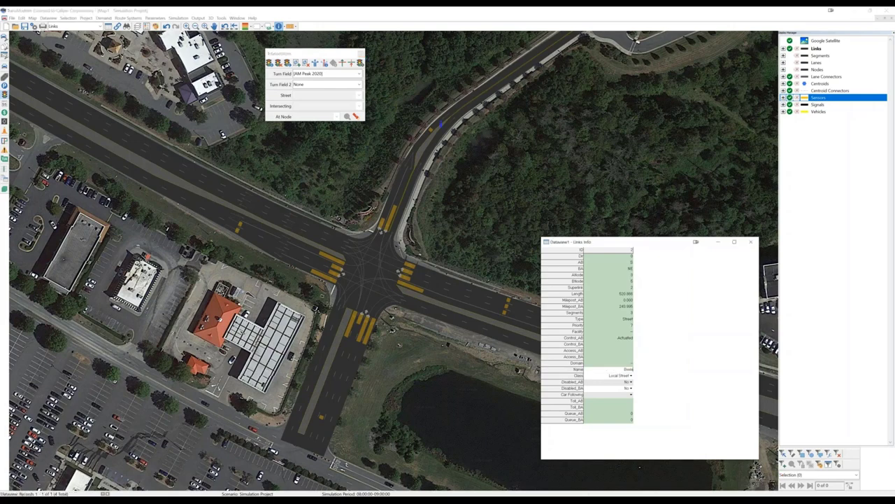
Name the access road link south of the intersection Concord Mills Shopping Mall and close the link info
left_click(387, 399)
left_click(386, 400)
left_click(606, 370)
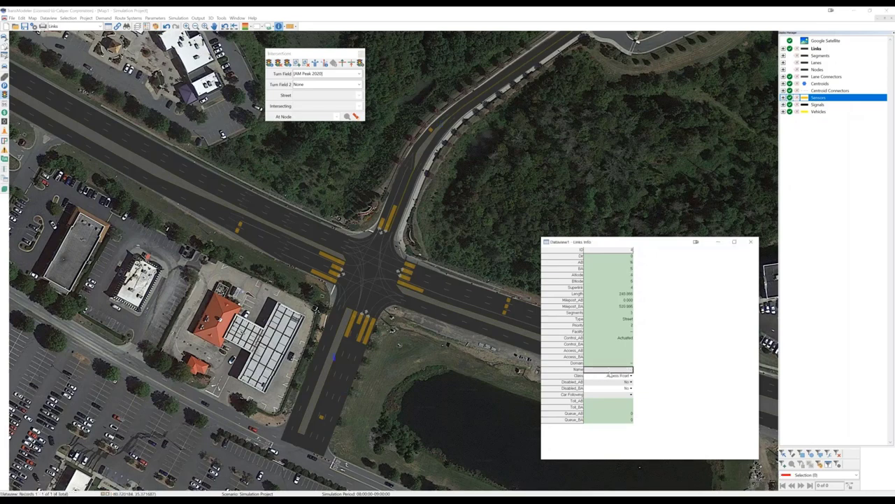
type("Cons")
type("ord Mills Shopping M")
type("all")
key("Return")
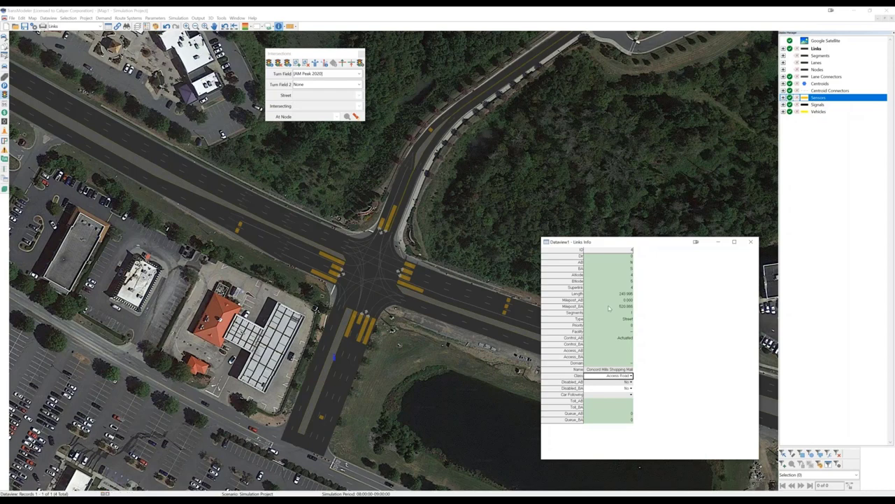
left_click(609, 308)
left_click(750, 243)
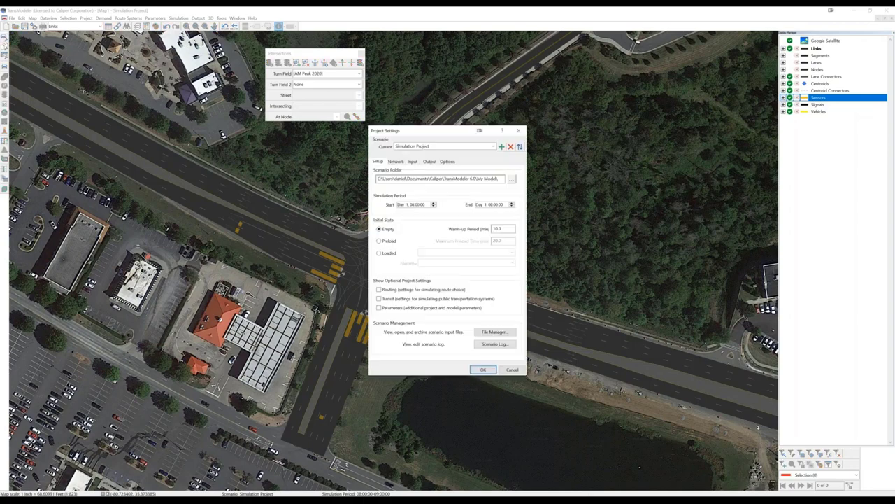
Rename the current scenario AM Peak 2020 in the project settings and set its initial state to Preload
left_click(433, 144)
type("AM Peak 2020")
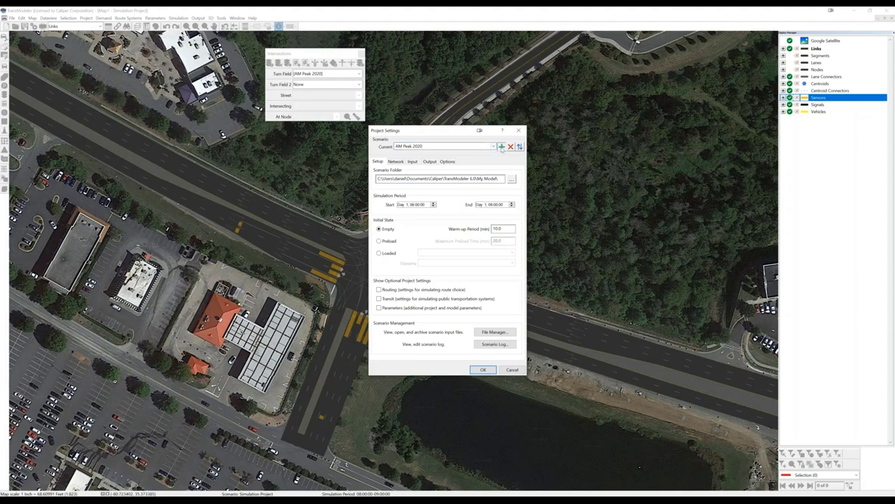
left_click(502, 147)
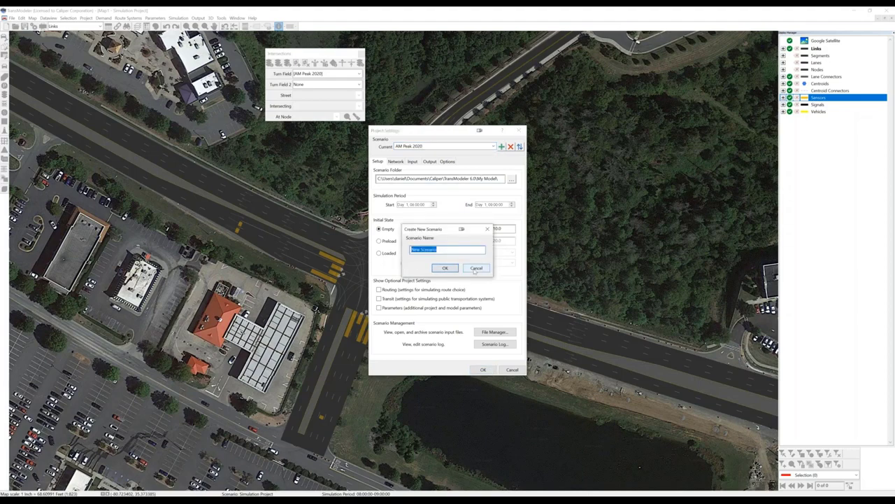
left_click(476, 269)
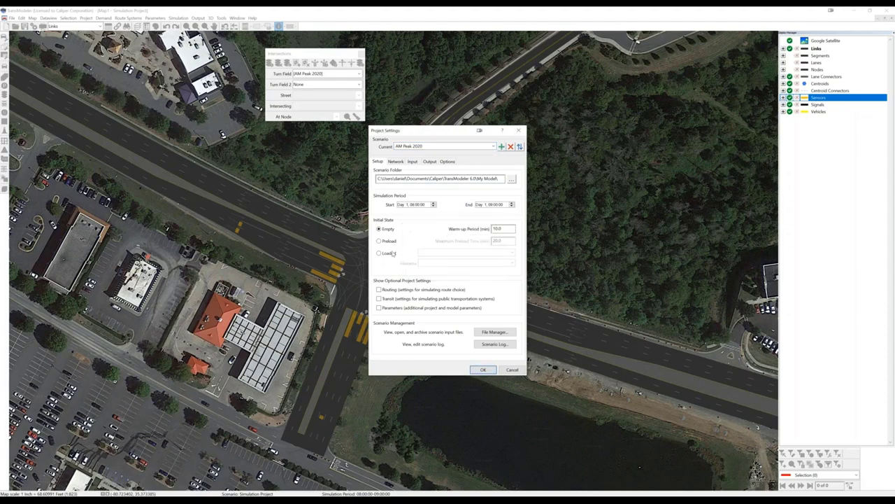
left_click(417, 205)
left_click(379, 241)
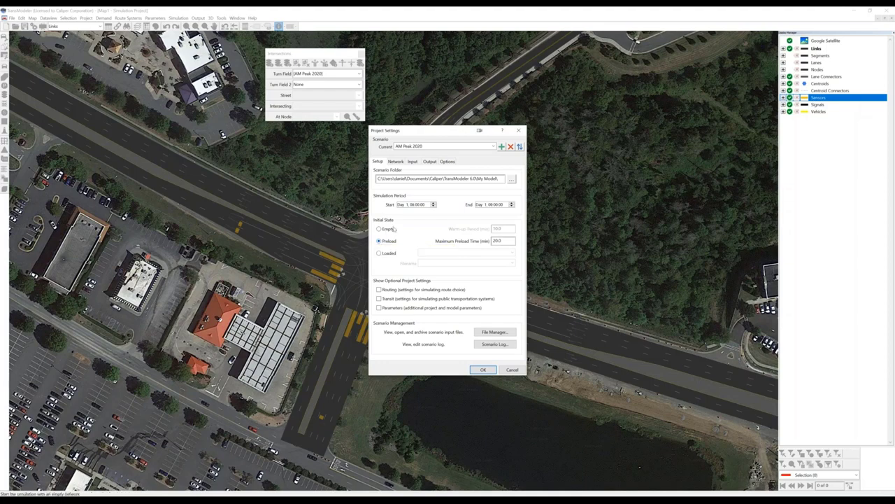
Add Volumes.bin as the scenario's turning movement demand, using single-period volumes with AM Peak 2020 as the flow field
left_click(413, 161)
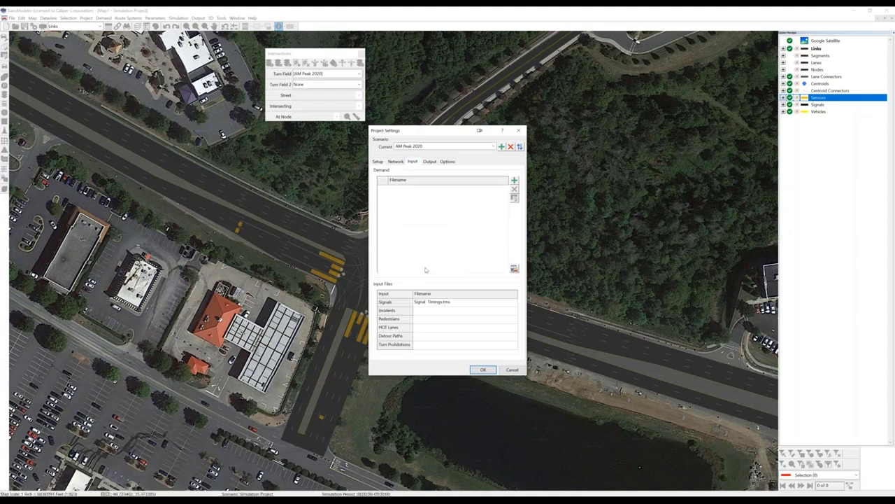
left_click(436, 303)
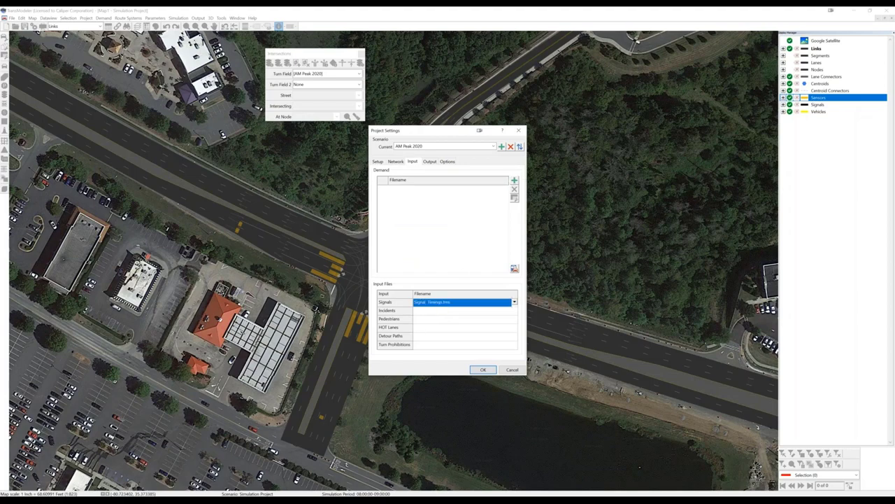
left_click(514, 180)
left_click(420, 213)
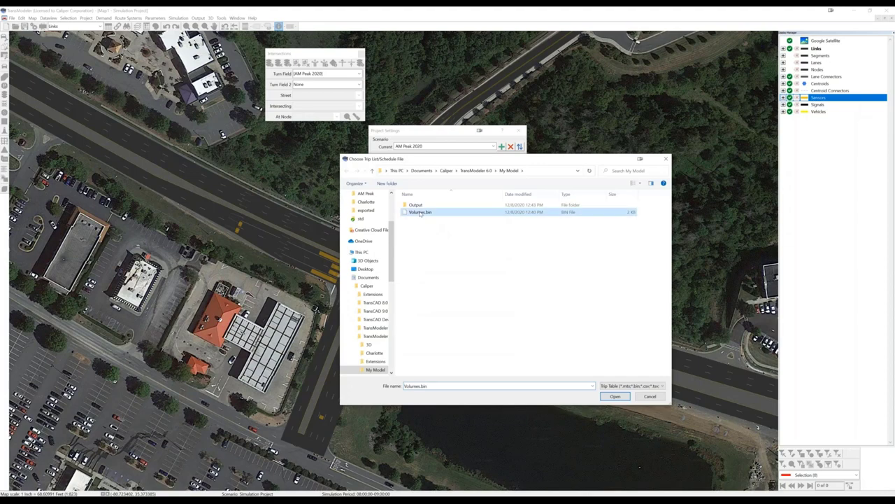
double_click(421, 213)
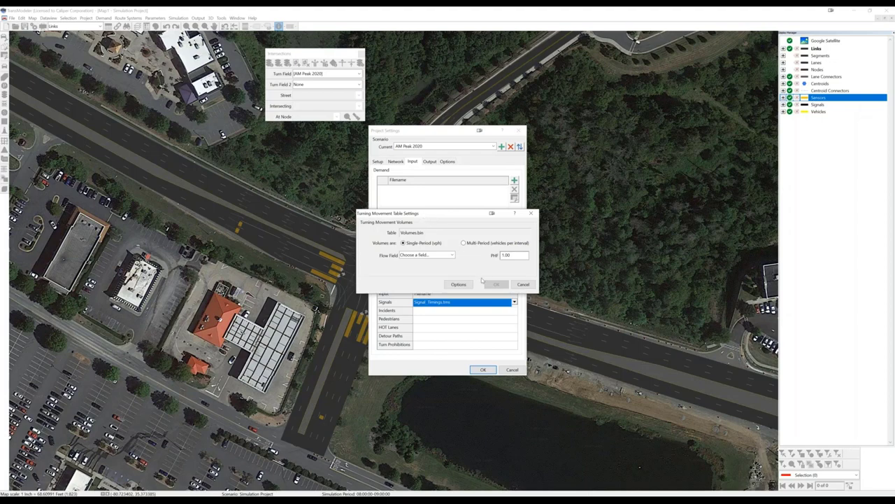
left_click(423, 255)
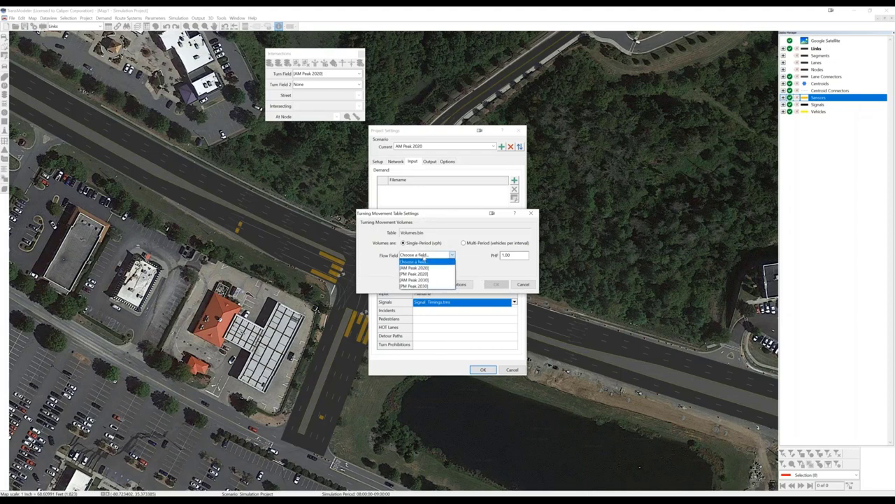
left_click(414, 268)
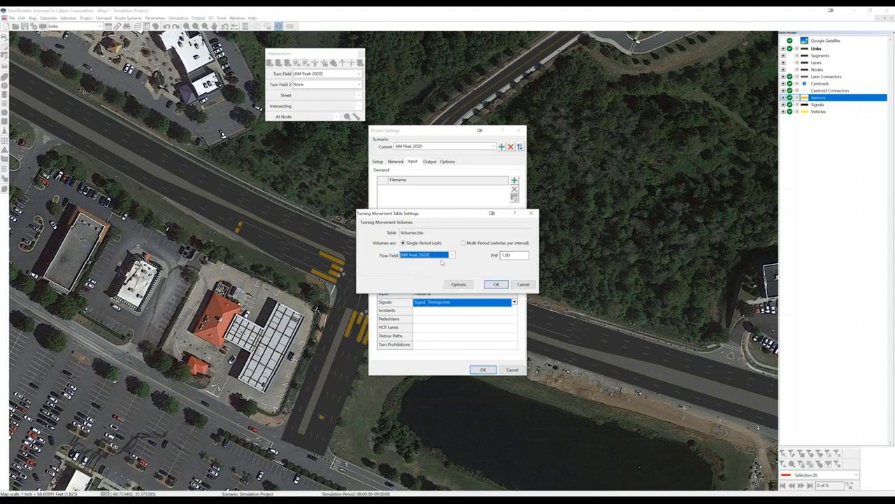
left_click(497, 285)
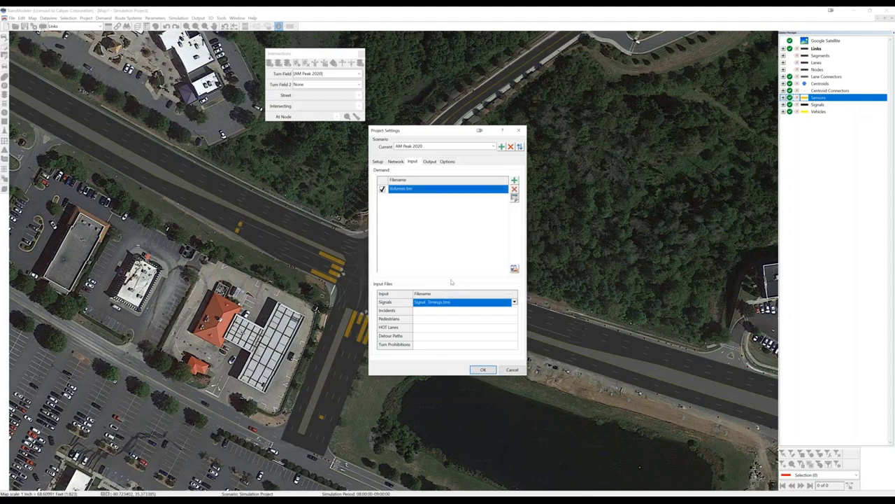
Enable the Delay output for all nodes and accept the project settings
left_click(431, 162)
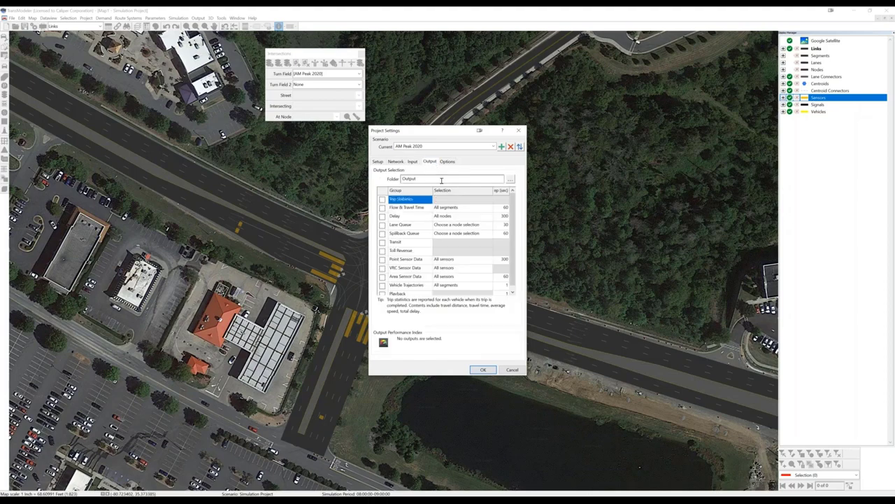
left_click(382, 217)
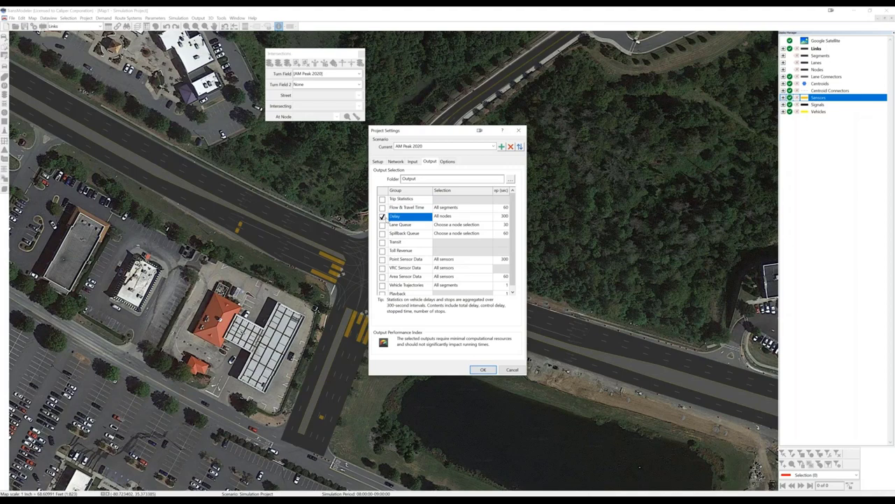
left_click(483, 370)
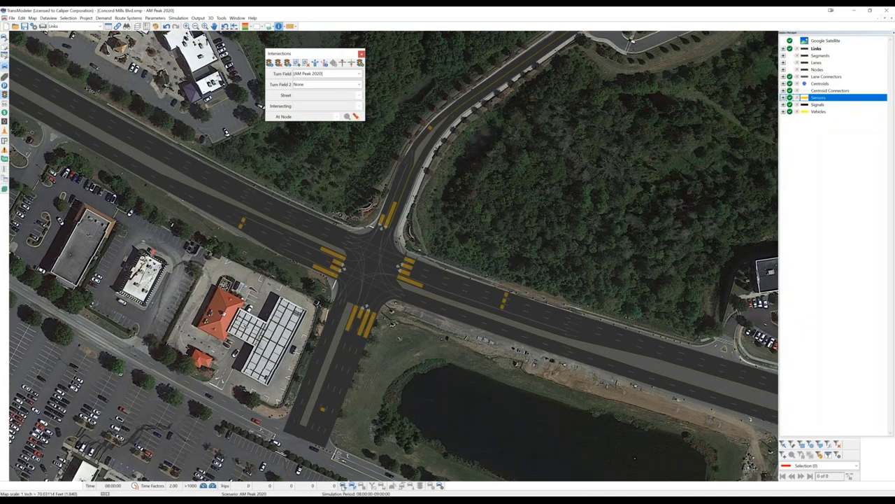
Run the AM Peak 2020 simulation, confirming that superlinks are not necessary in this project
left_click(278, 26)
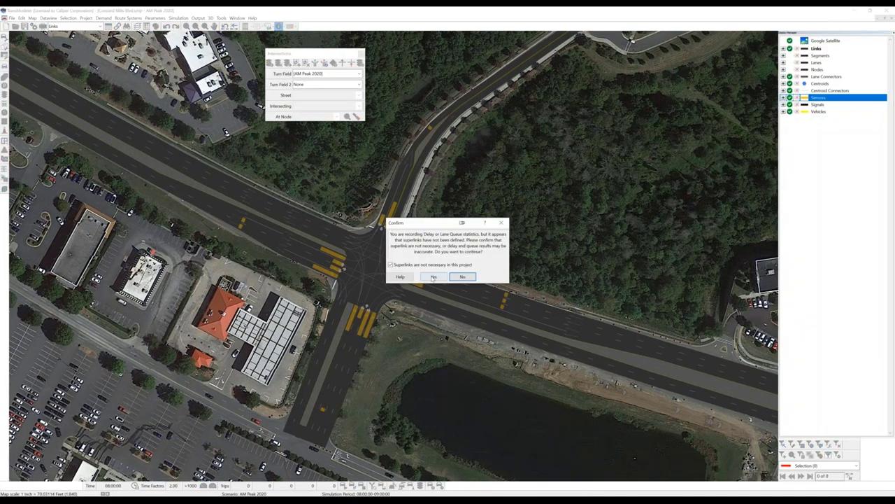
left_click(434, 276)
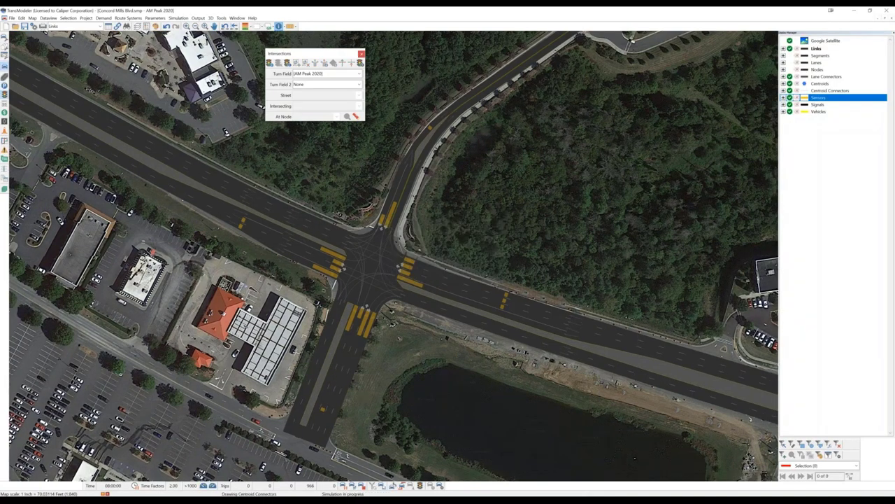
left_click(393, 486)
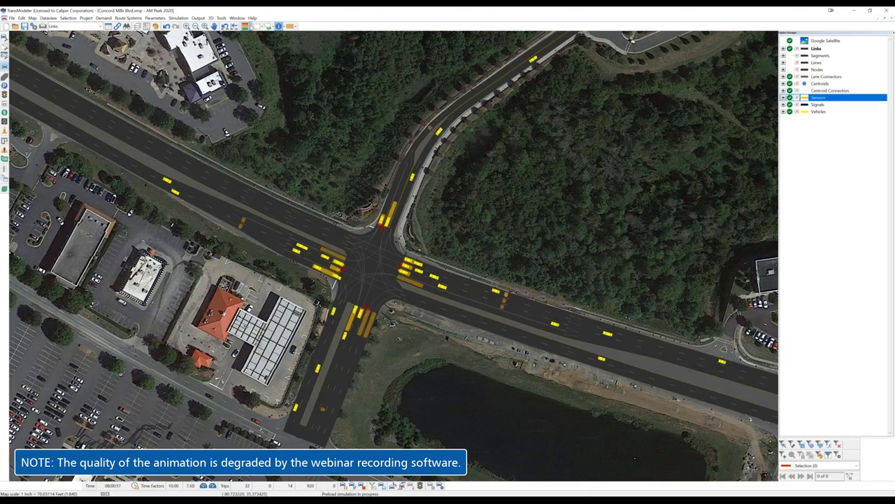
Color the simulated vehicles with the Vehicle Speed theme
left_click(248, 26)
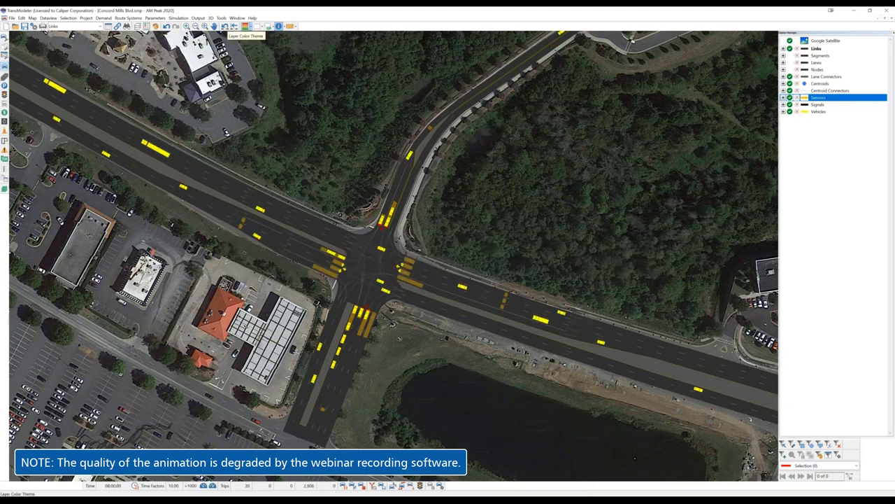
left_click(246, 27)
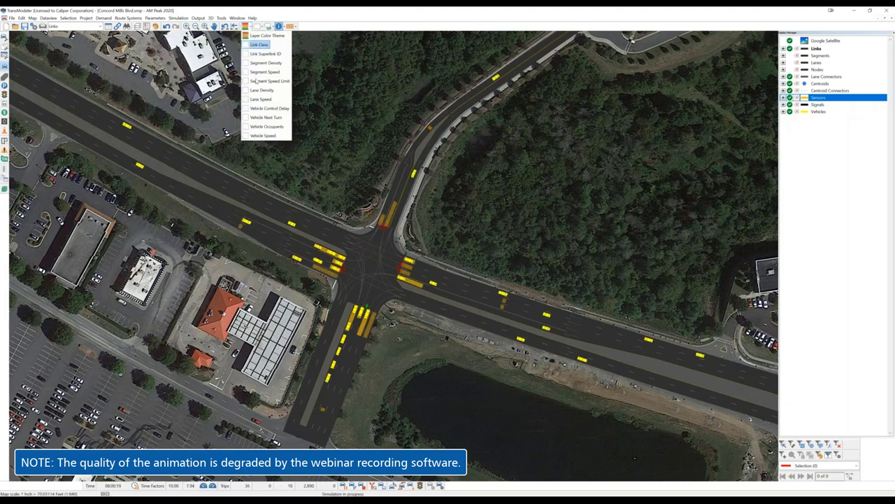
left_click(263, 135)
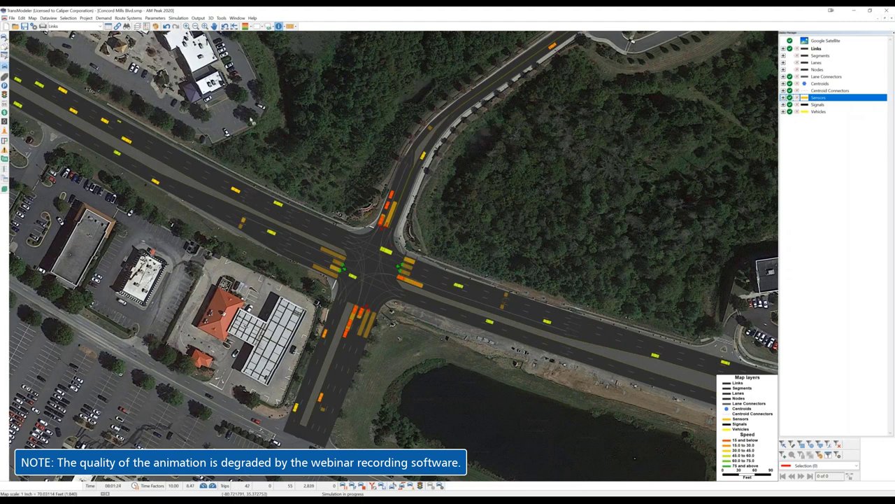
Color the simulated vehicles with the Vehicle Control Delay theme and follow it with the Vehicle Next Turn theme
left_click(245, 26)
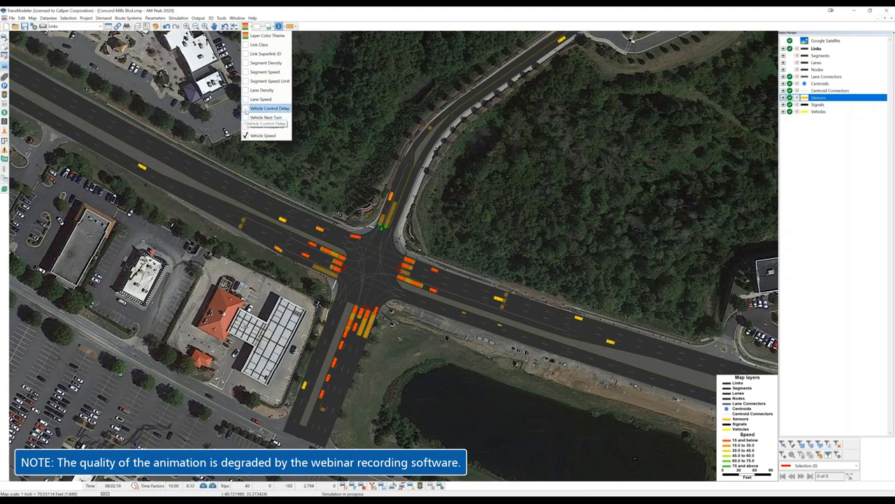
left_click(259, 109)
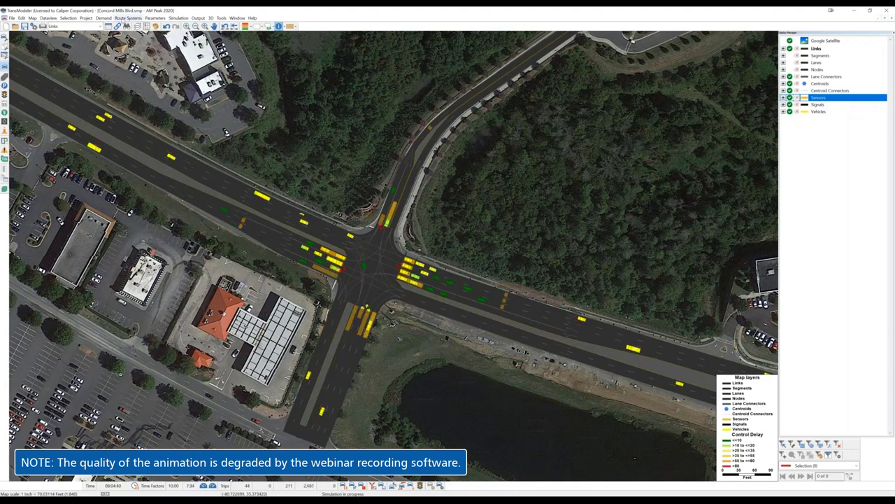
left_click(249, 27)
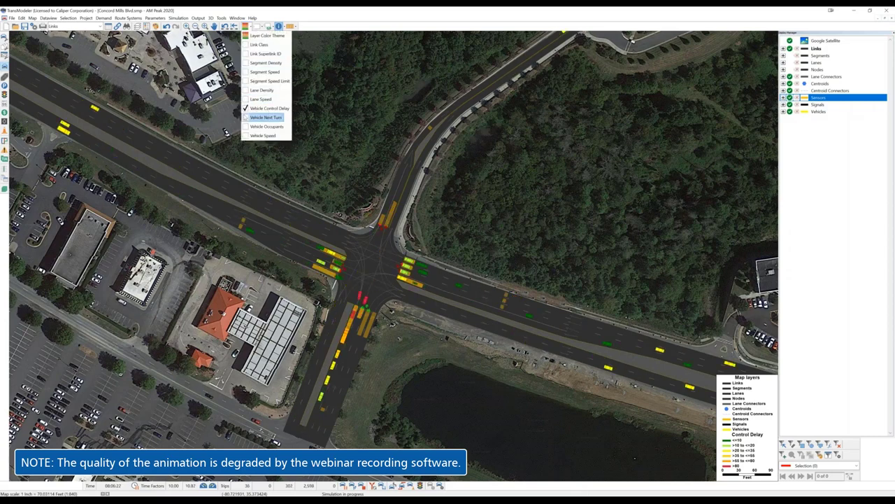
left_click(278, 118)
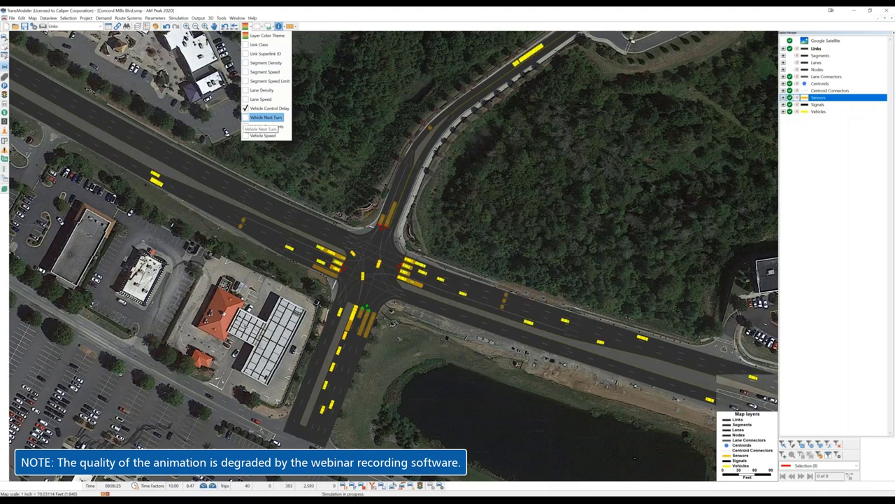
left_click(273, 118)
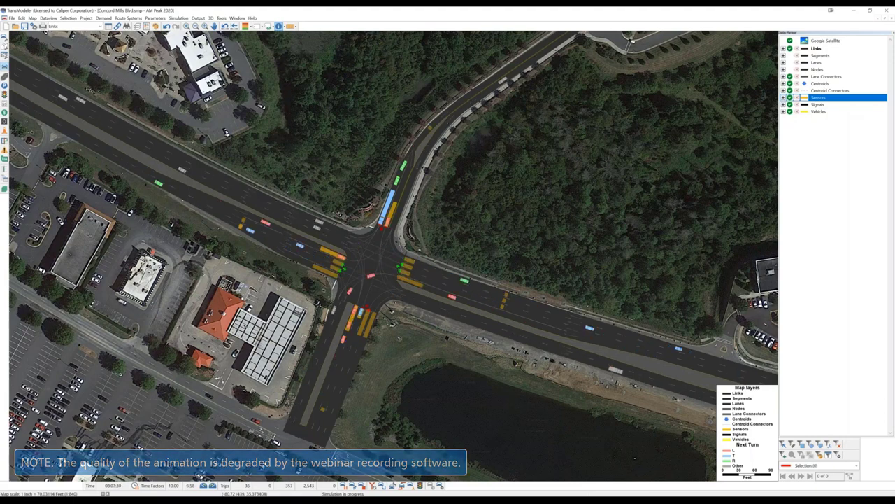
Speed the run up to its end and produce an instant Intersection Level of Service report for the Concord Mills Blvd intersection, using the Summary interval
left_click(212, 484)
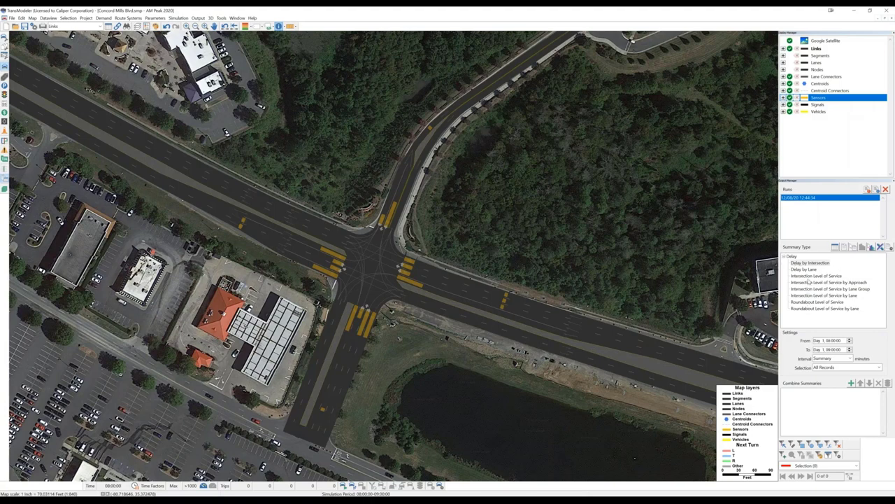
left_click(810, 277)
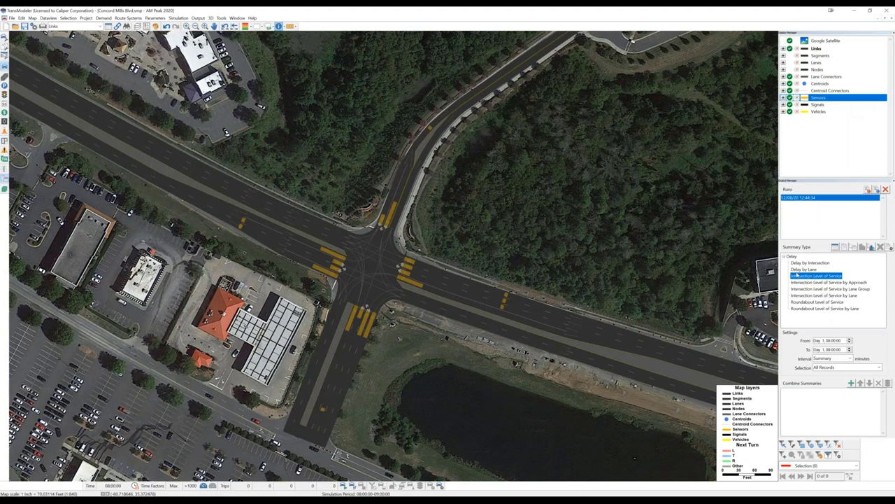
left_click(835, 359)
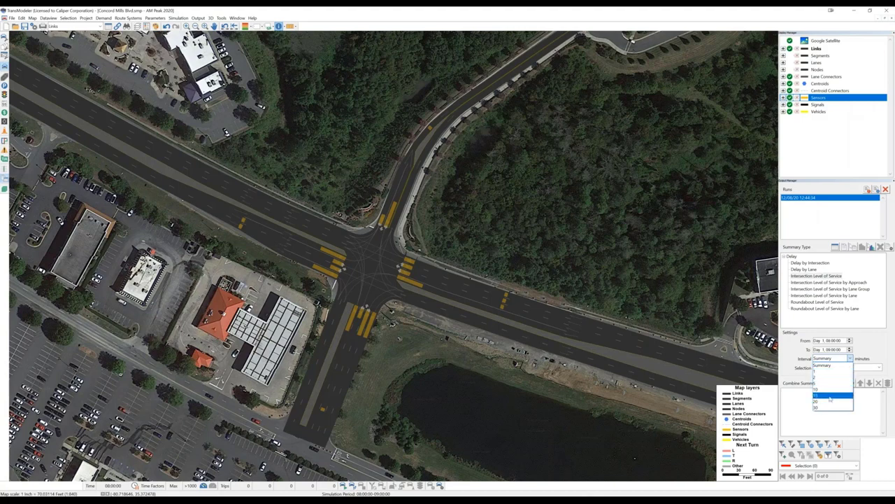
left_click(872, 345)
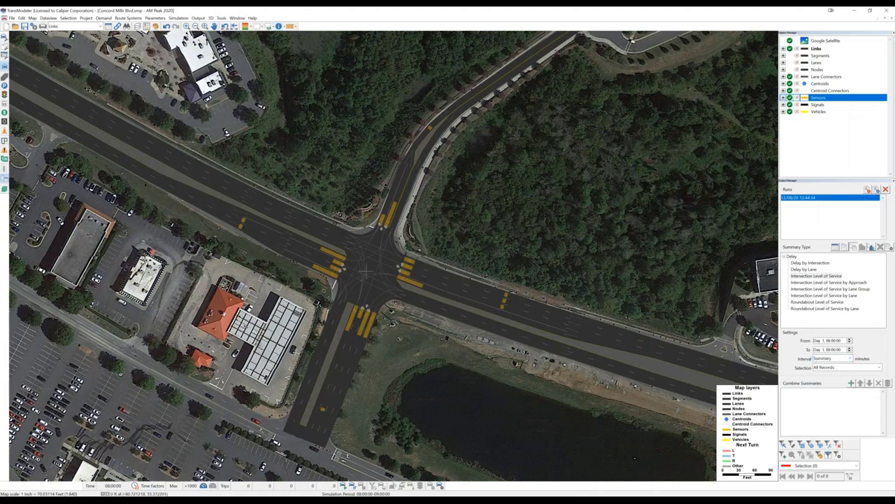
left_click(371, 267)
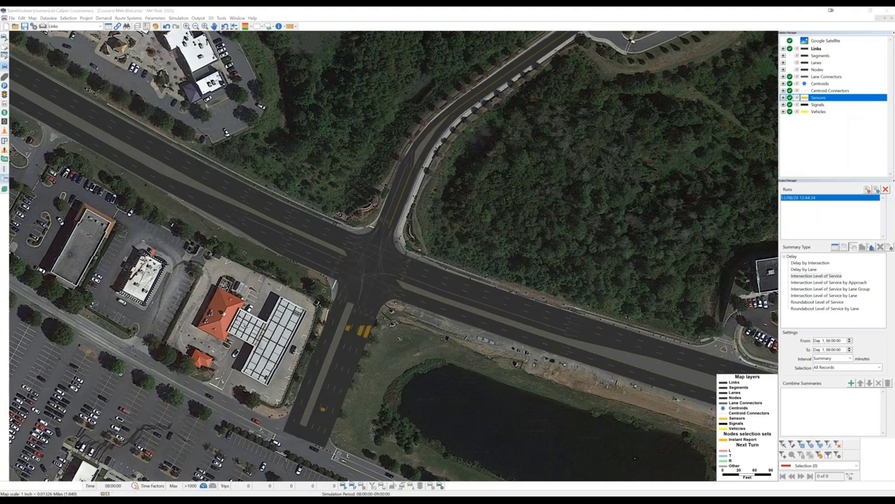
left_click_drag(708, 53, 422, 68)
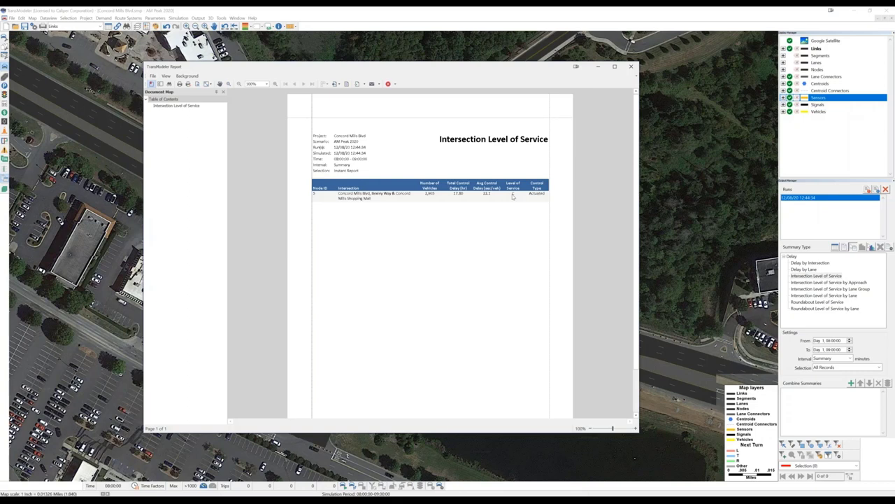
left_click(632, 69)
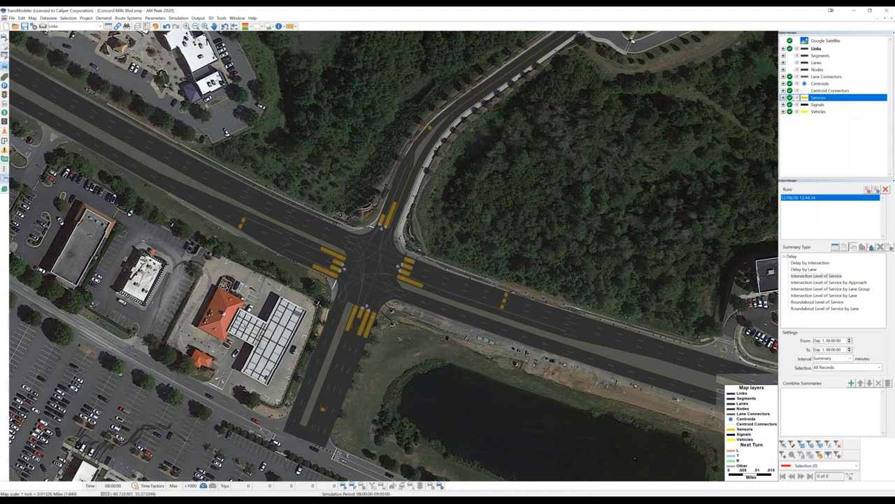
Close the Concord Mills Blvd project without saving its changes and open the recent project MUT Corridor.smp
scroll(494, 223, "down", 1)
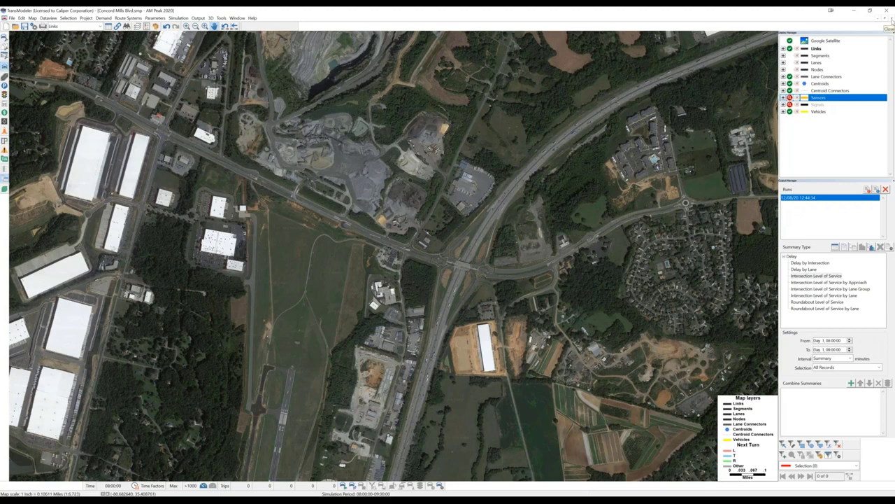
left_click(892, 19)
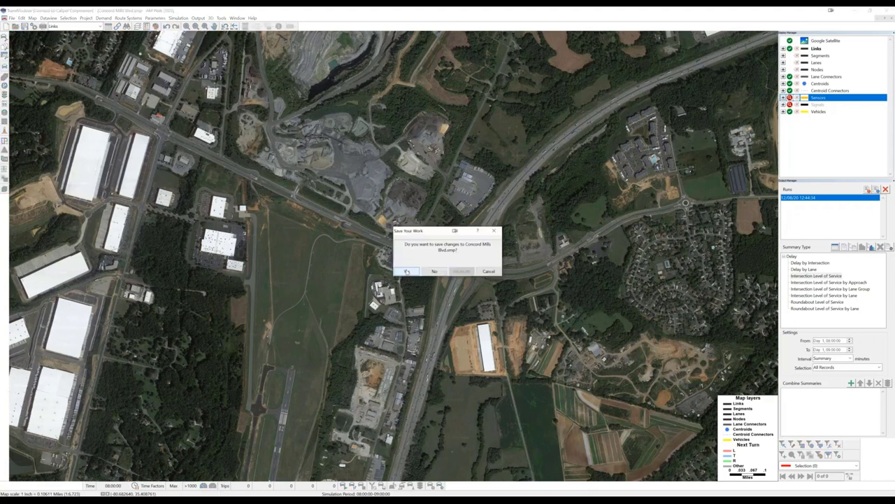
left_click(431, 271)
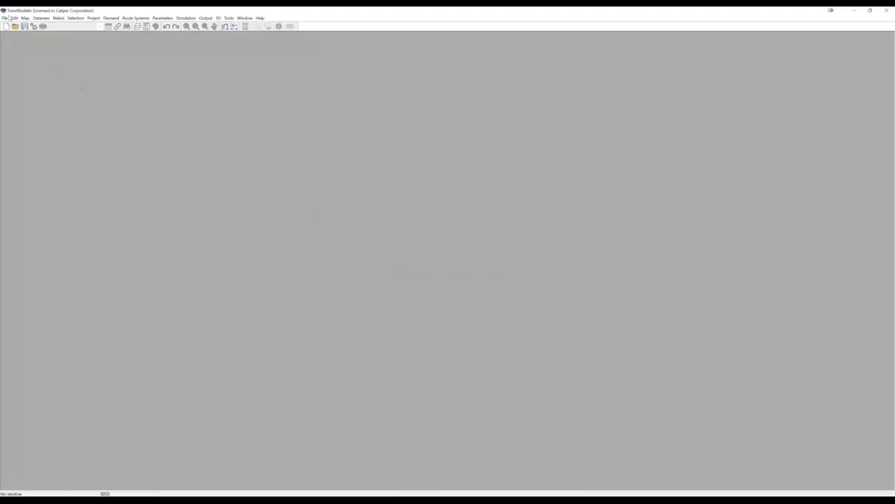
left_click(4, 18)
mouse_move(23, 42)
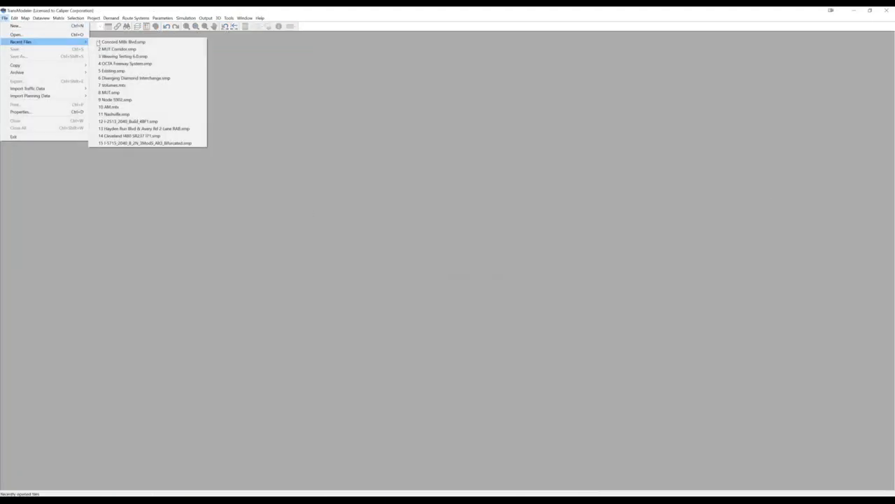
left_click(116, 49)
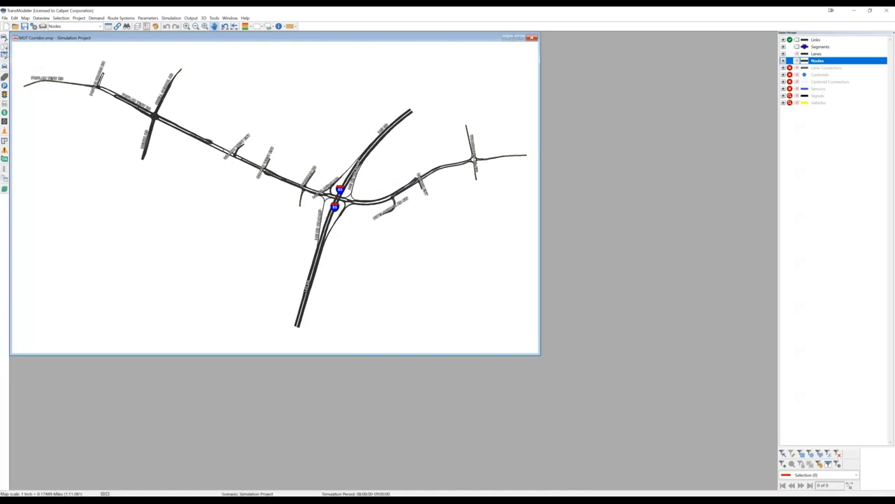
Open the scenario's trip matrix volumes.mtx from the Scenario File Manager and place its window clear of the network map
left_click(5, 47)
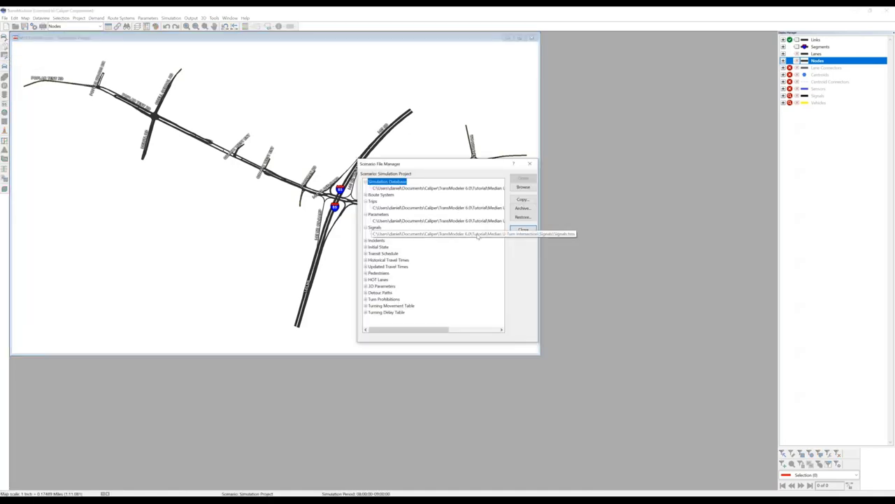
left_click(472, 208)
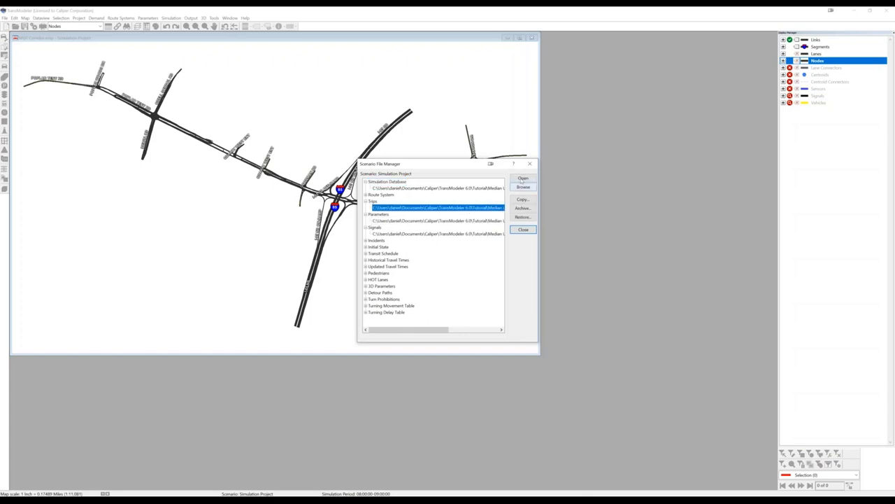
left_click(523, 179)
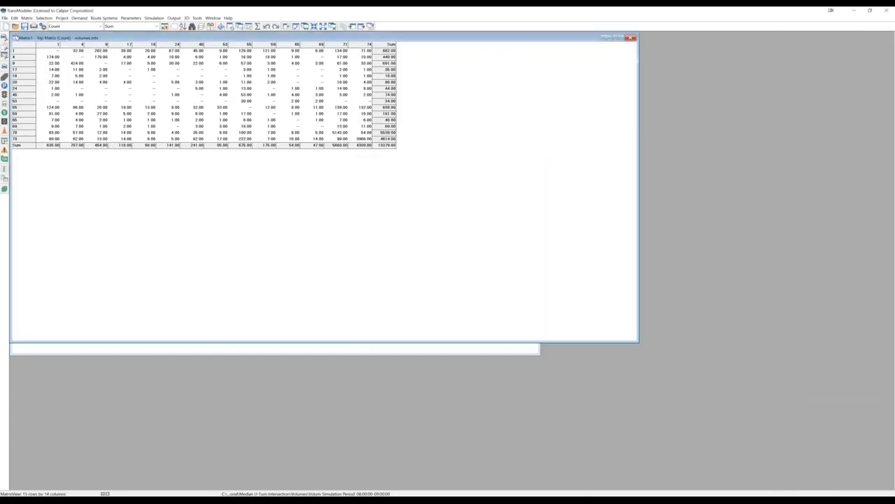
left_click_drag(10, 33, 218, 205)
left_click_drag(297, 210, 471, 333)
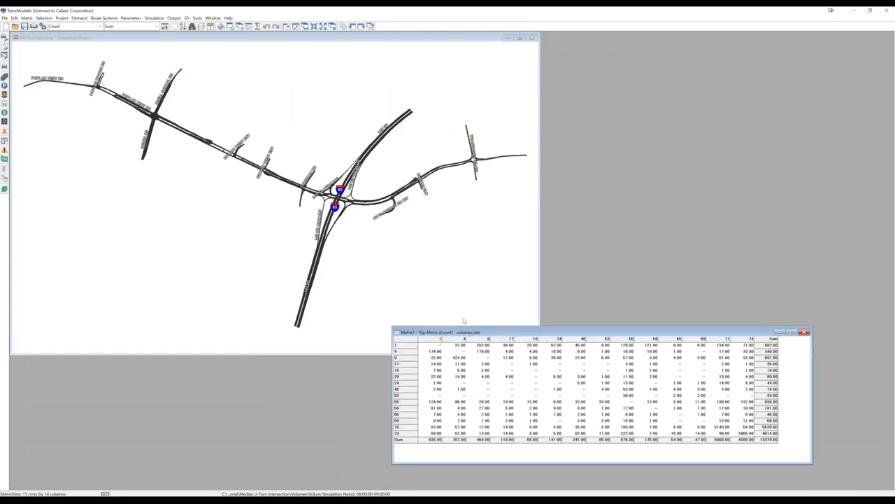
Browse the map paths of several origin-destination pairs in the trip matrix, including 9 to 4 and 65 to 24, and close the matrix
right_click(457, 357)
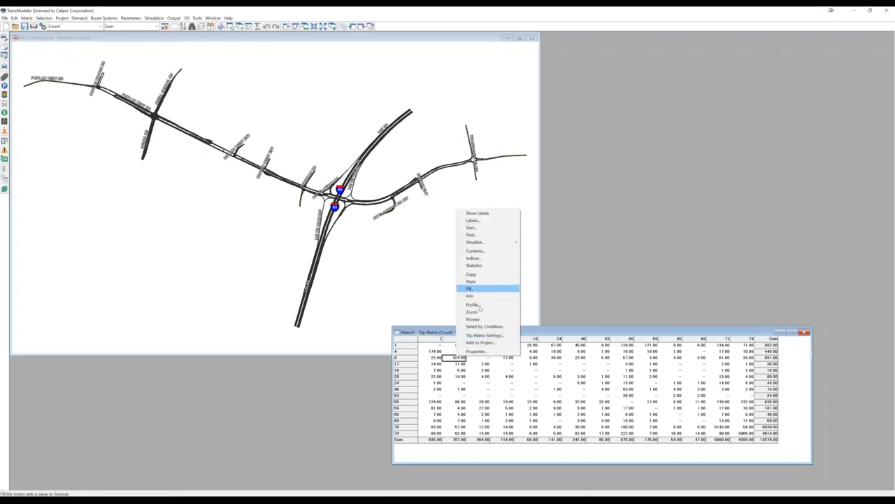
left_click(480, 319)
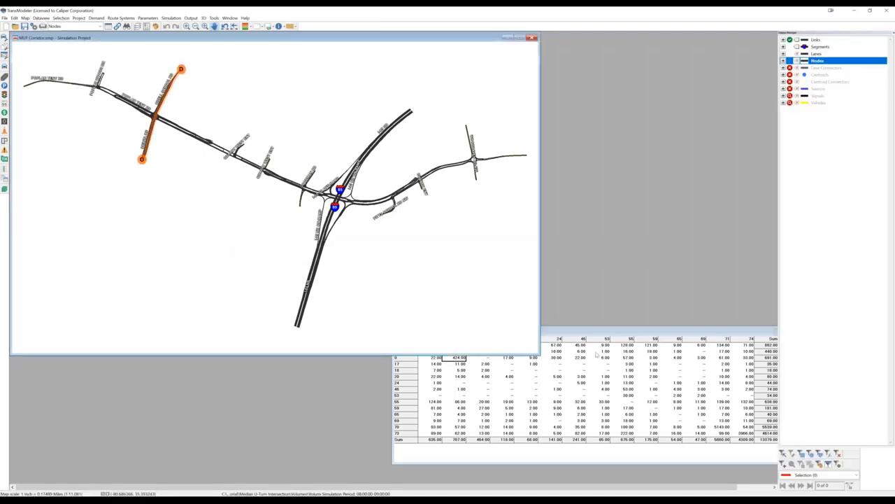
left_click(610, 357)
left_click(646, 357)
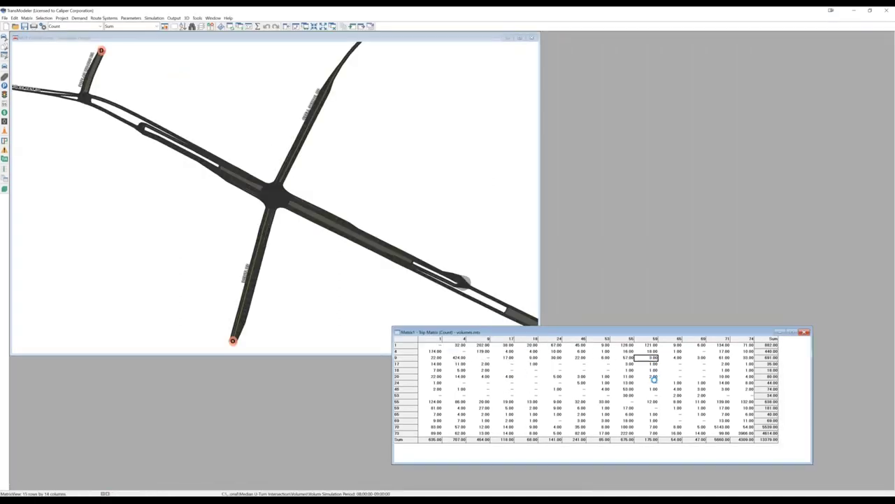
left_click(691, 401)
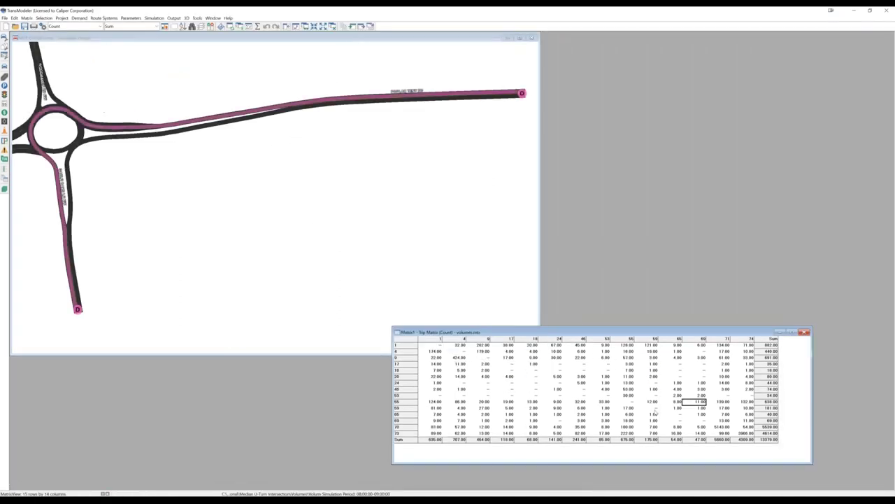
left_click(656, 421)
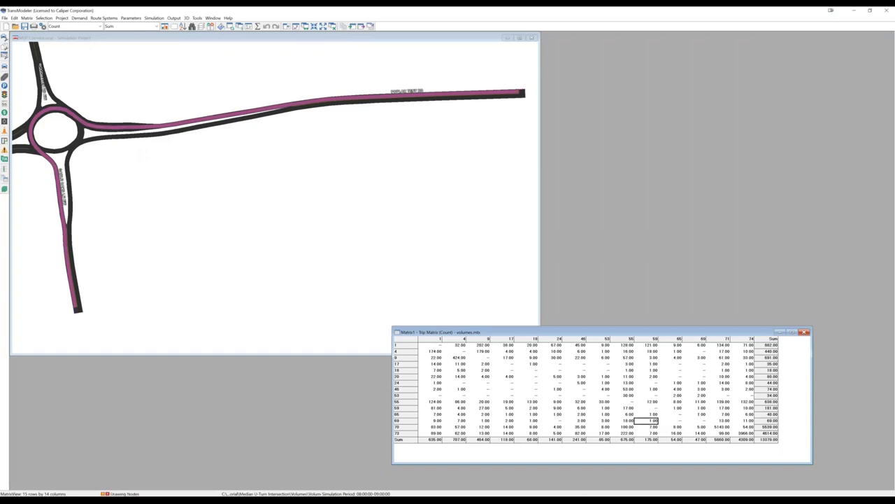
left_click(554, 414)
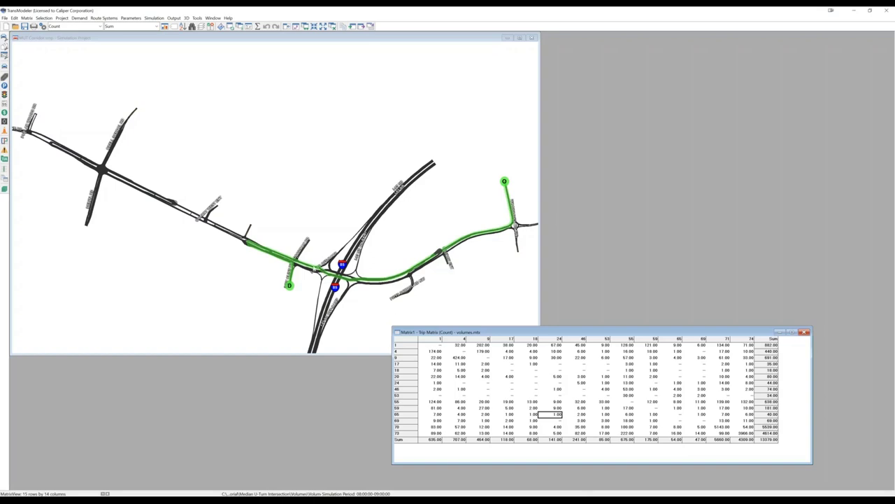
left_click(804, 334)
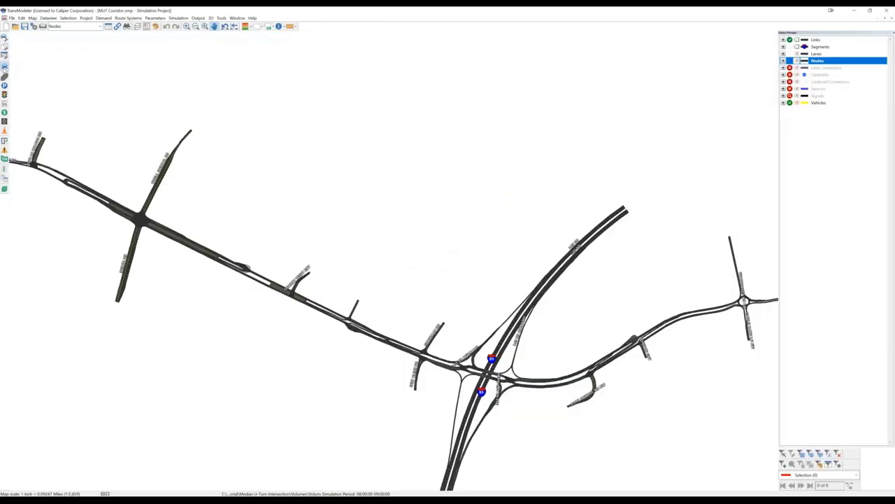
Run the MUT Corridor simulation and bring the I-85 interchange at Poplar Tent Rd into close view
left_click(343, 485)
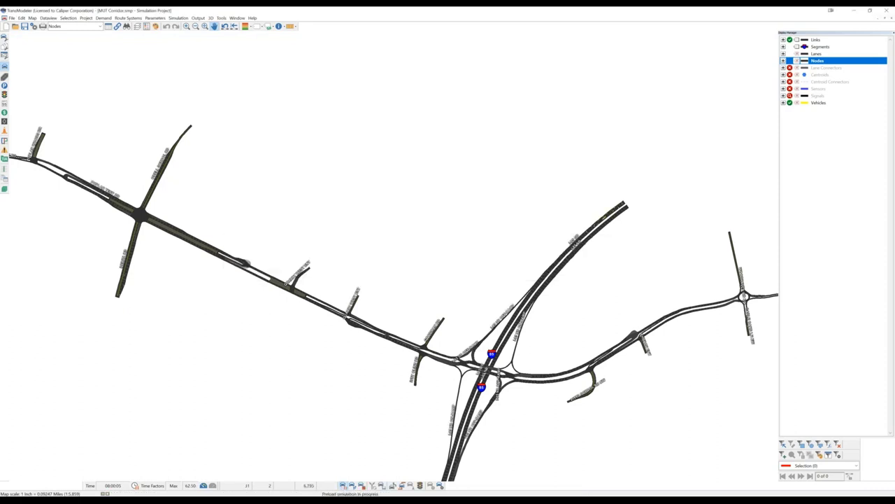
left_click(186, 26)
left_click_drag(371, 290, 575, 421)
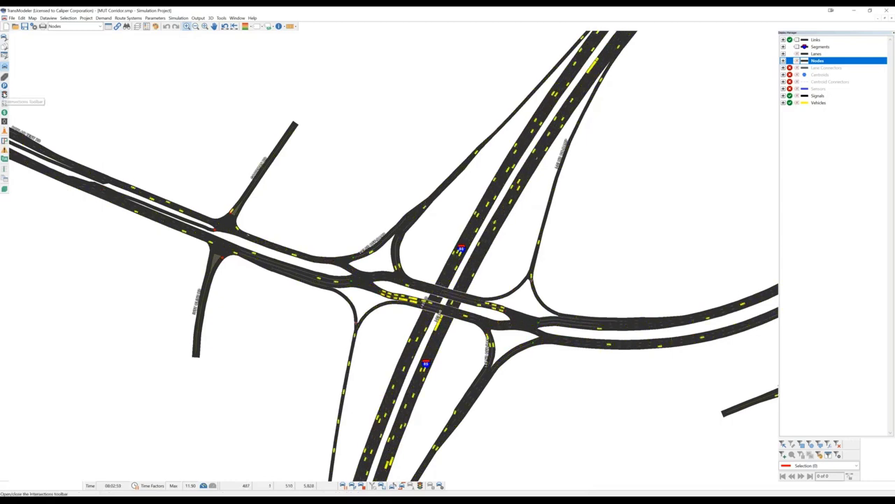
Load the Signals.tms signal plans for intersection editing and examine the phase settings of the signal at the I-85 and Poplar Tent Rd interchange
left_click(4, 94)
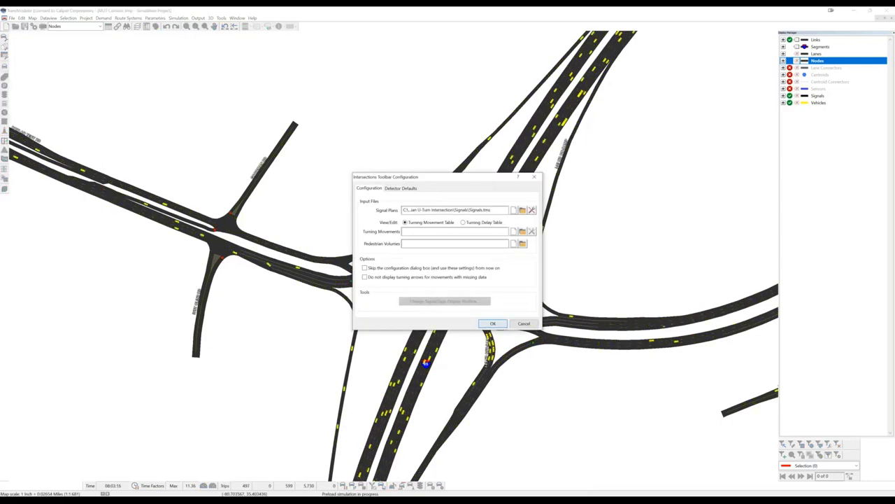
key("Return")
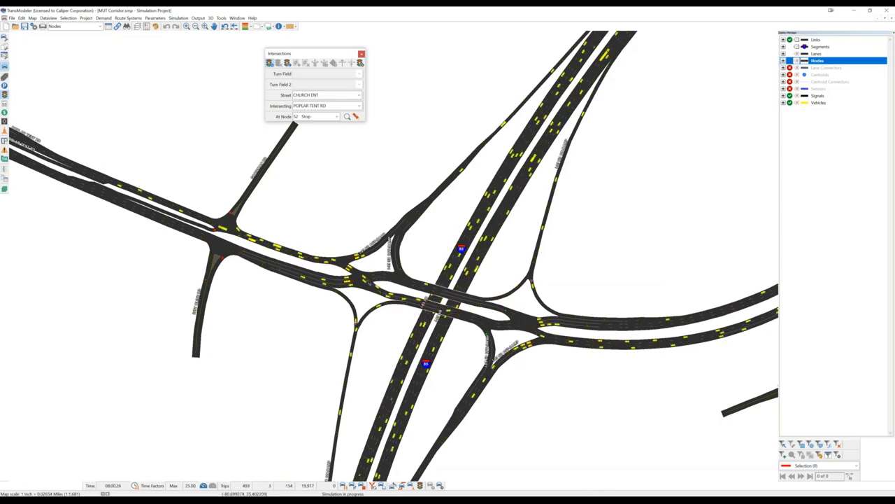
left_click(356, 116)
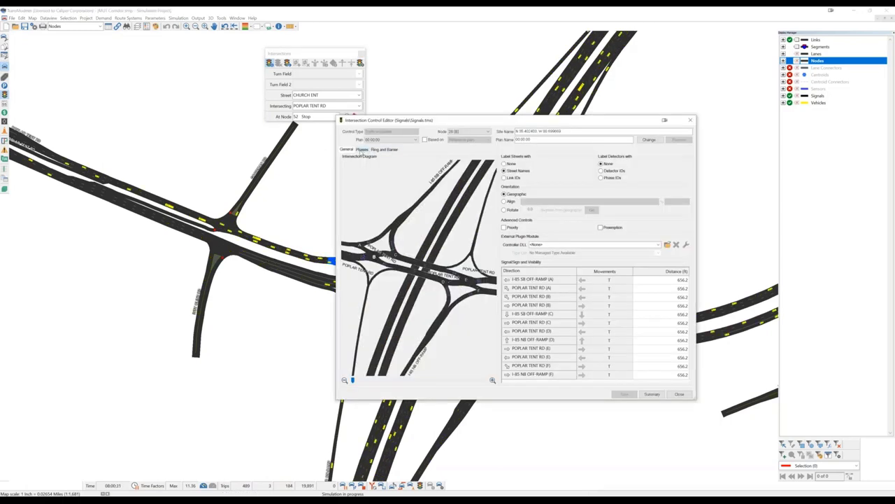
left_click(362, 150)
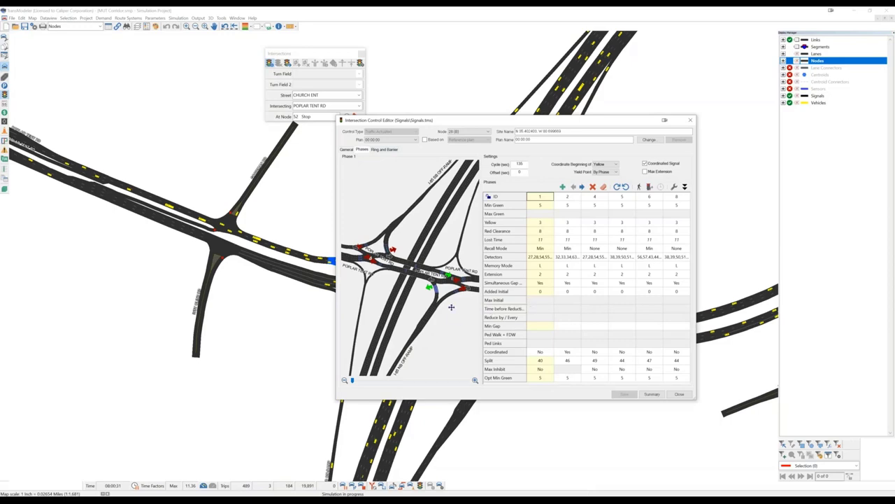
scroll(451, 306, "up", 1)
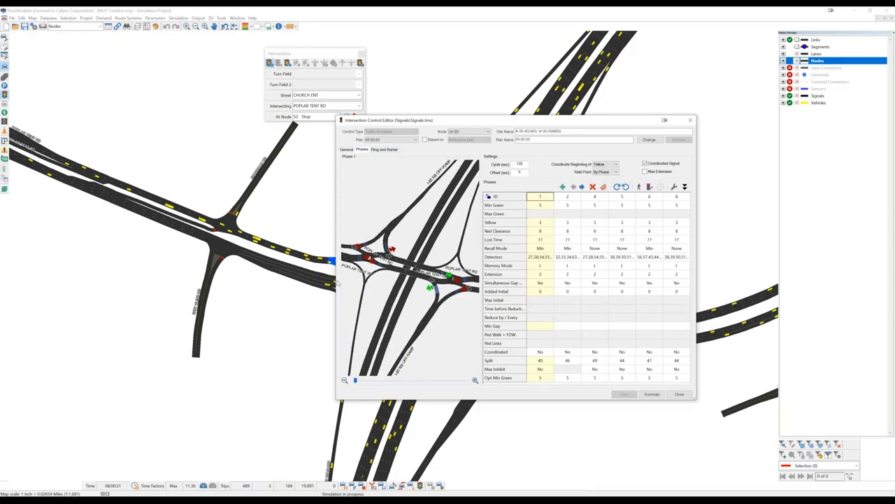
Enlarge the Intersection Control Editor to examine phase 4 of the interchange signal in its map preview, and close the editor
left_click_drag(217, 288, 126, 298)
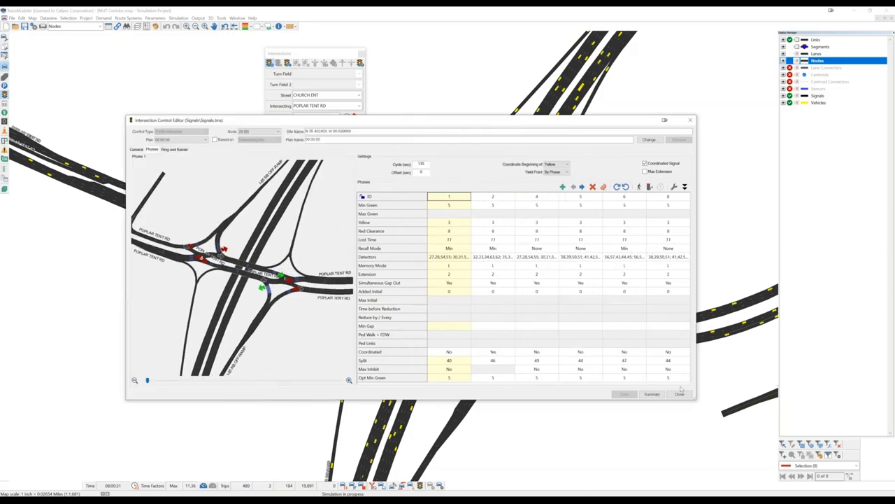
left_click_drag(729, 445, 775, 481)
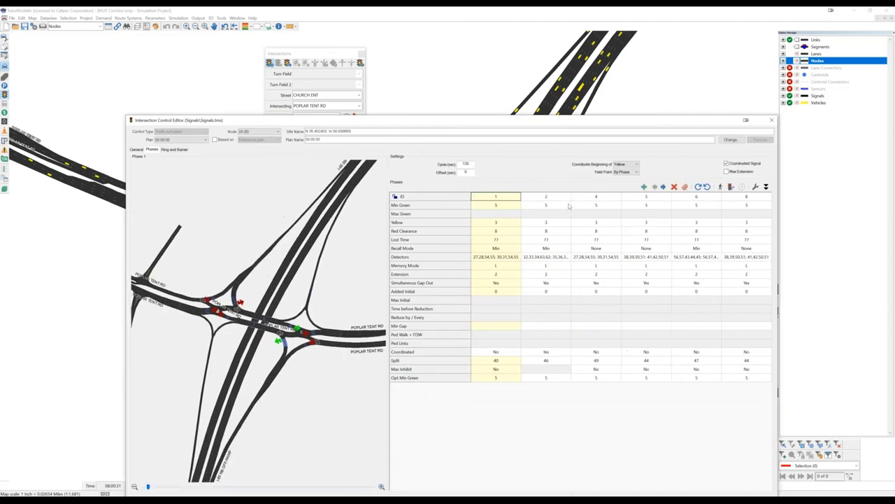
left_click(560, 201)
left_click(581, 201)
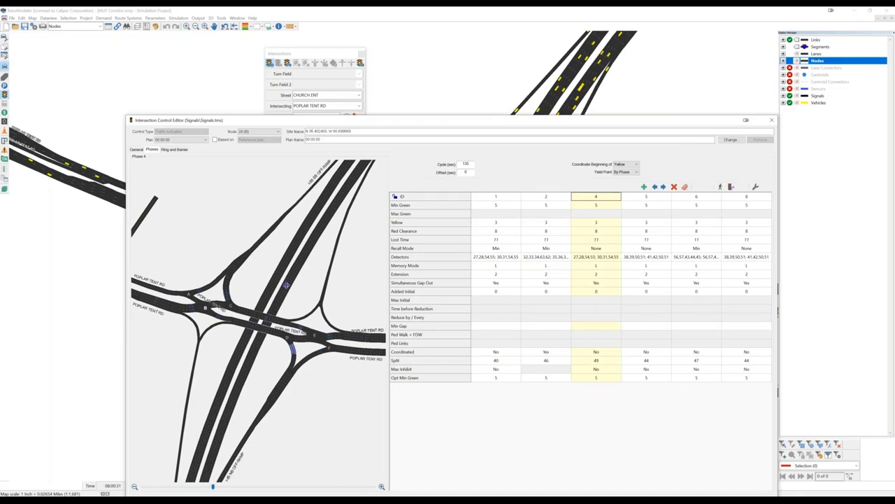
scroll(286, 285, "up", 1)
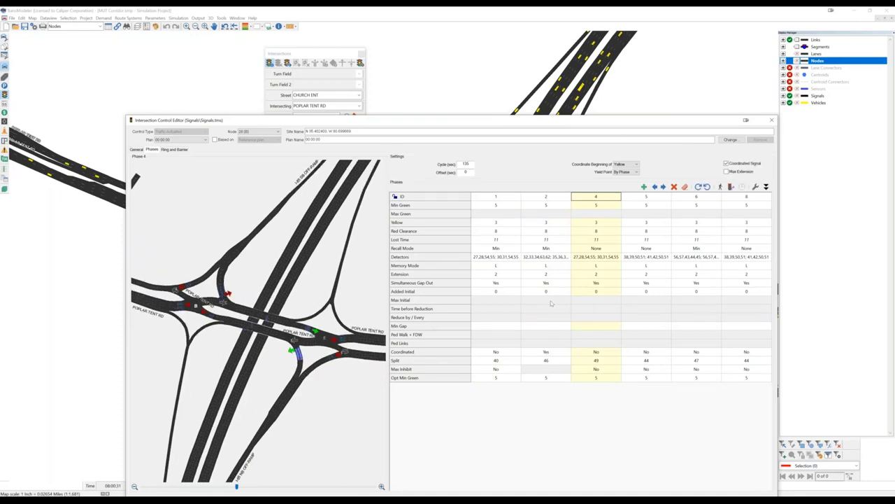
left_click(772, 120)
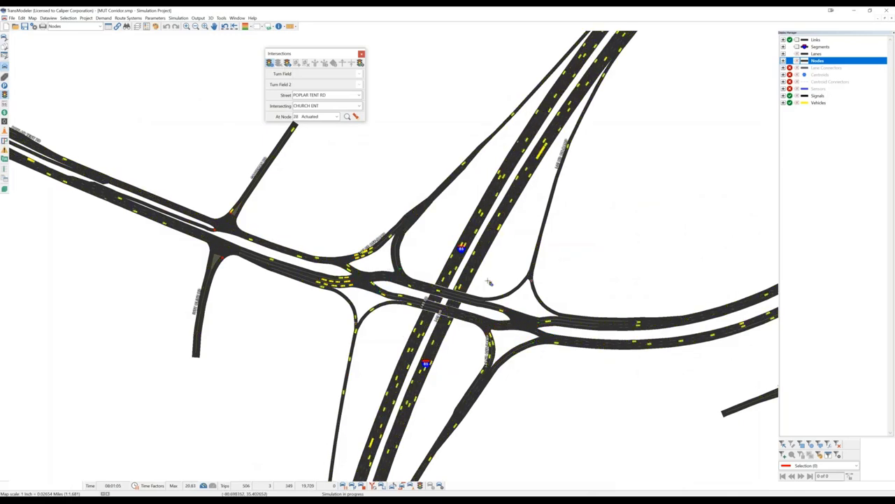
Add Google Satellite imagery to the map of the Poplar Tent Rd corridor between the I-85 interchange and the roundabout
scroll(689, 223, "up", 3)
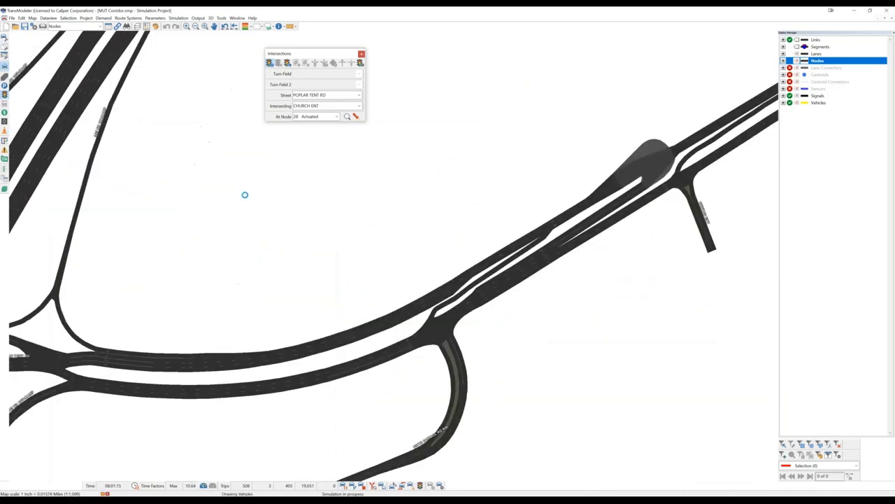
scroll(678, 127, "up", 2)
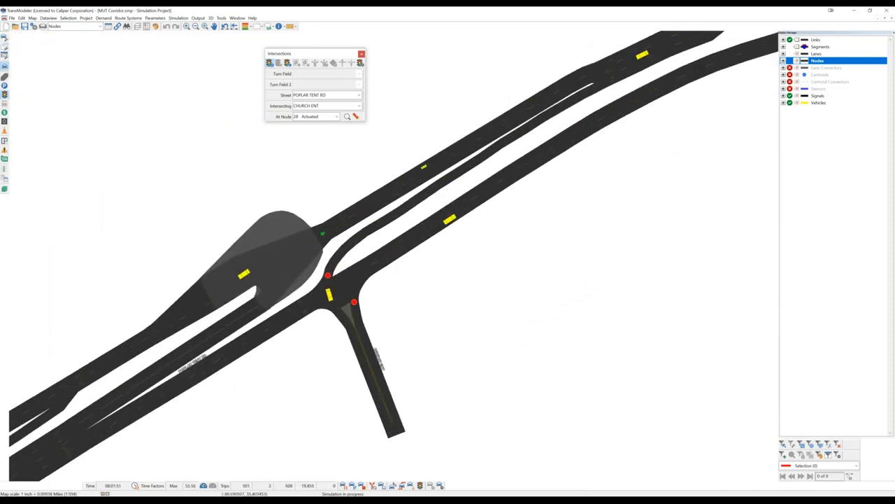
scroll(381, 256, "down", 4)
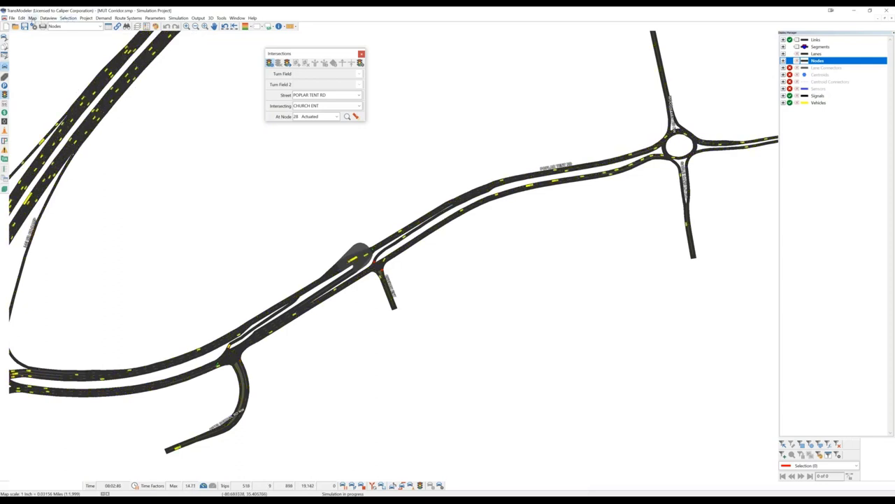
left_click(32, 18)
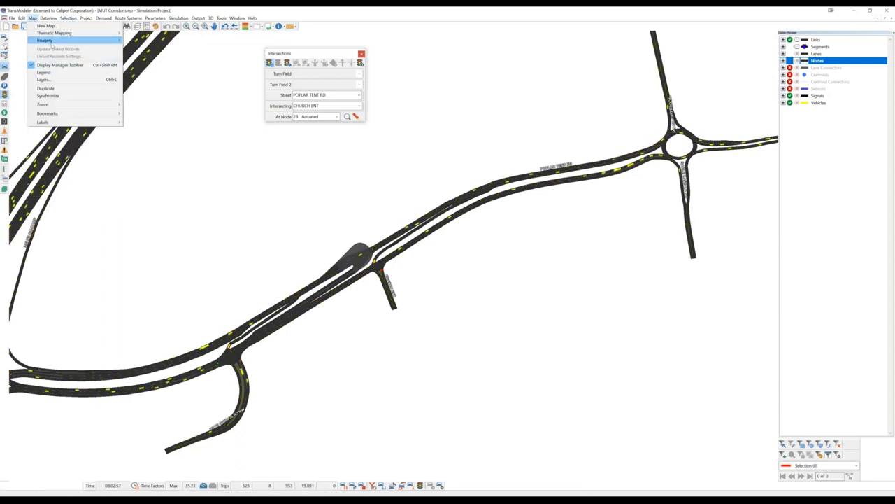
mouse_move(49, 40)
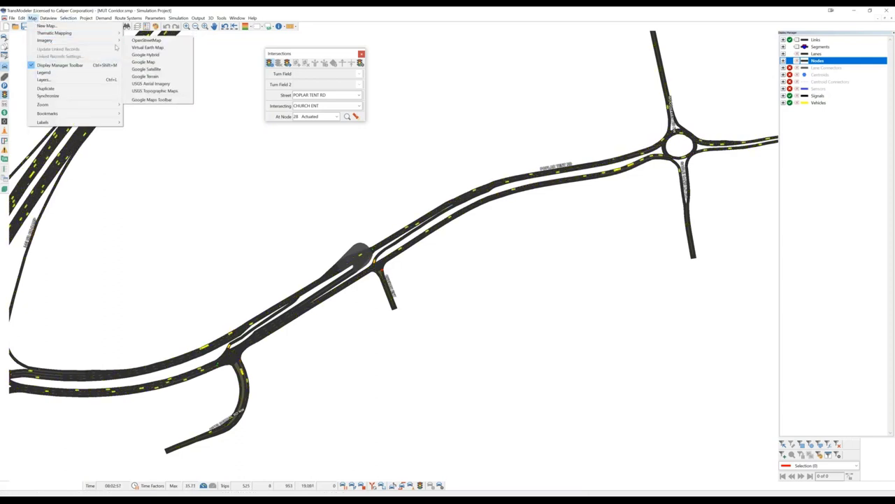
left_click(155, 70)
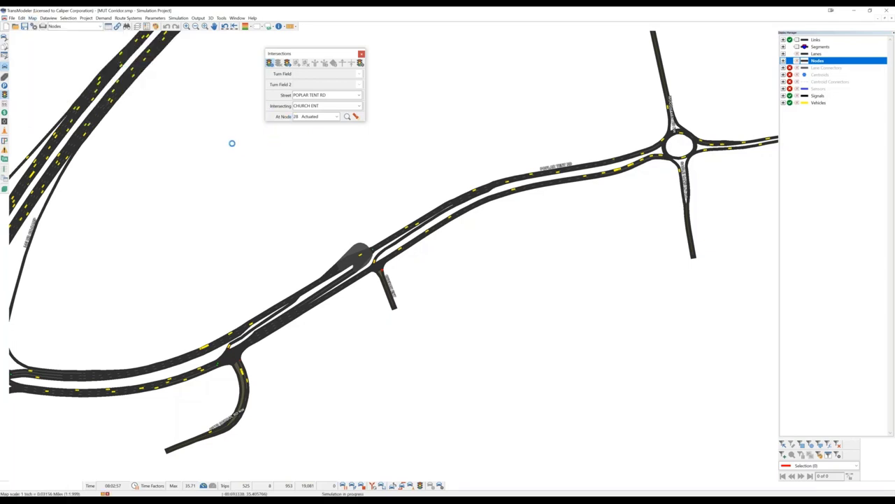